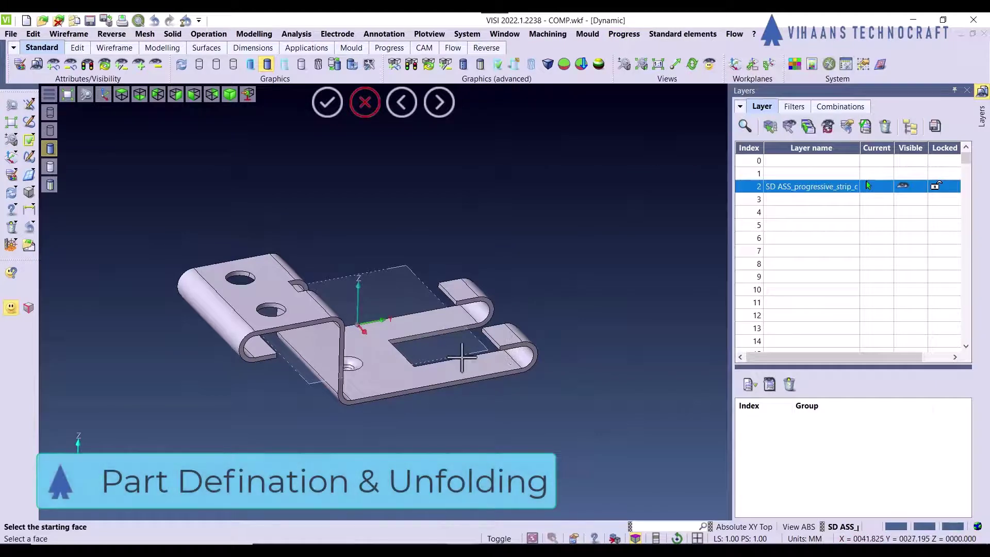
Define the part from the bracket's flat base face, picking the origin point at the slot's inner edge
click(461, 367)
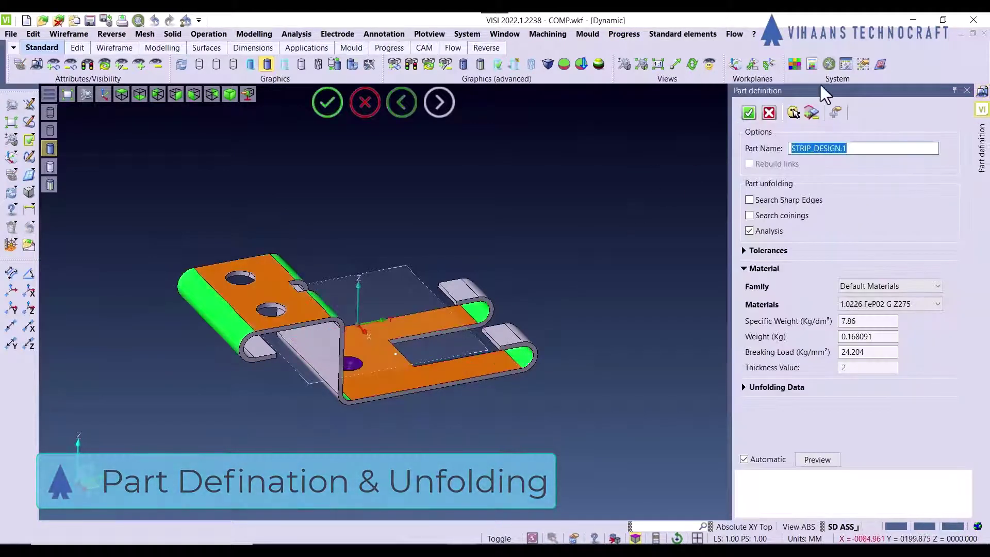
click(835, 113)
scroll(437, 372, up, 3)
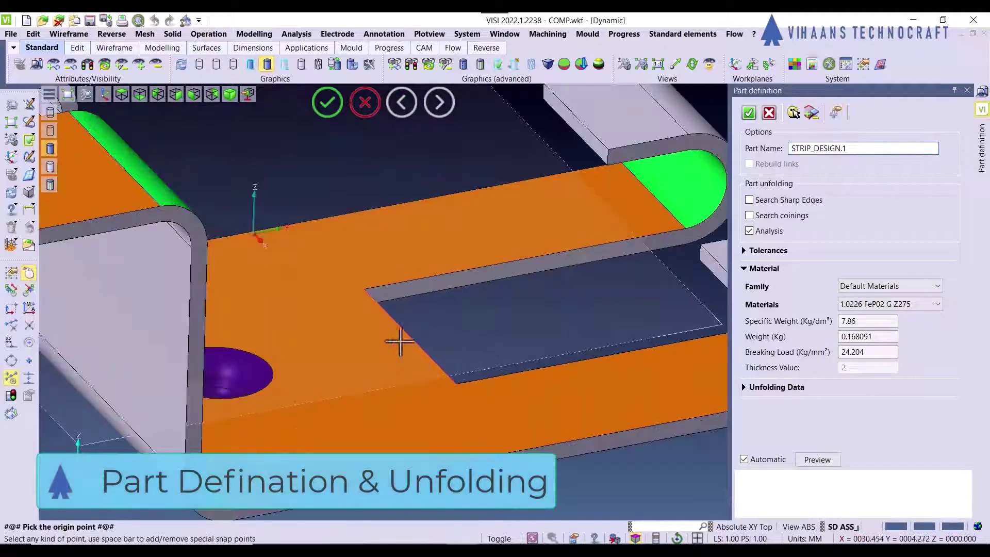
scroll(523, 248, down, 5)
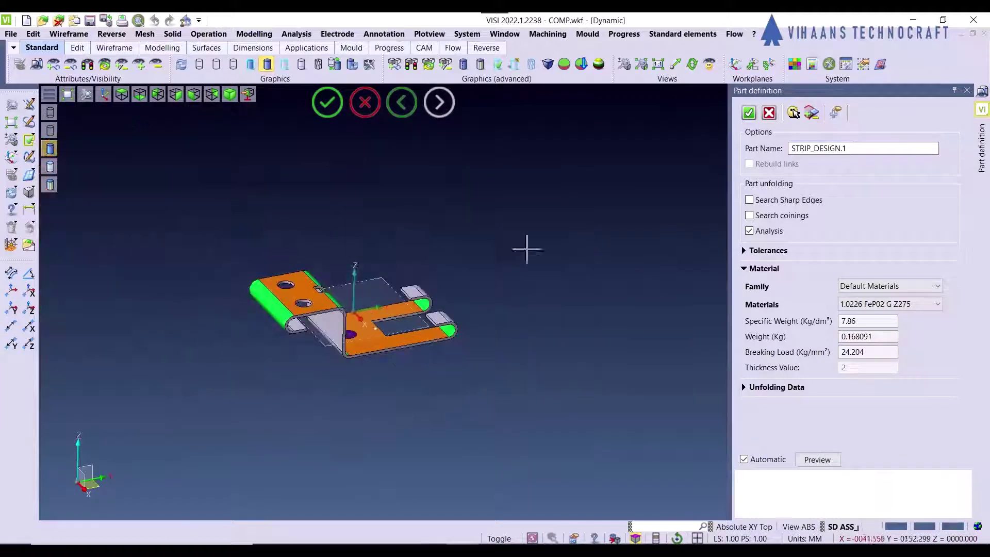
click(749, 112)
scroll(302, 302, up, 3)
middle_drag(302, 302, 316, 297)
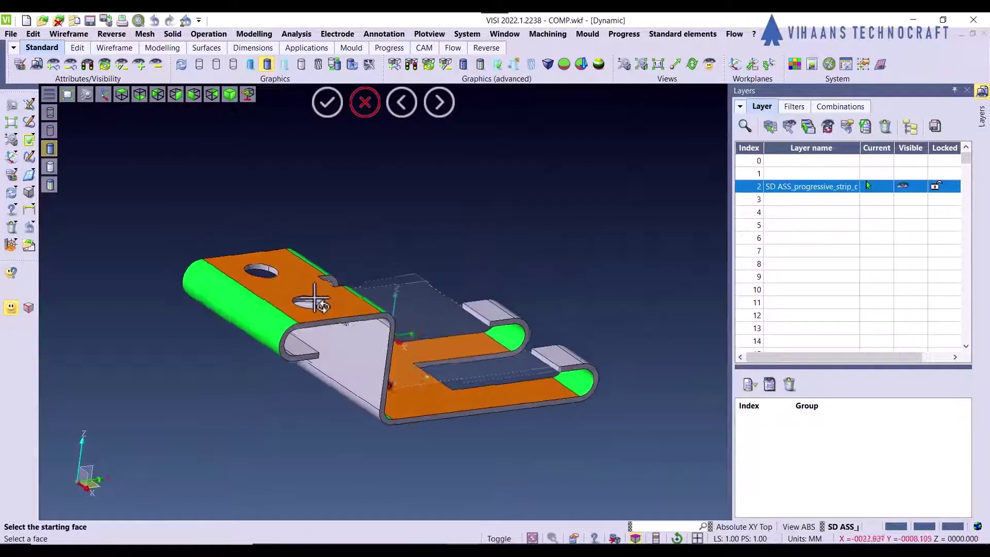
Try a step unfolding of the upper flange's 180° rolled bend at a new angle of 45°, and undo the part definition
scroll(316, 297, down, 1)
click(618, 35)
mouse_move(644, 66)
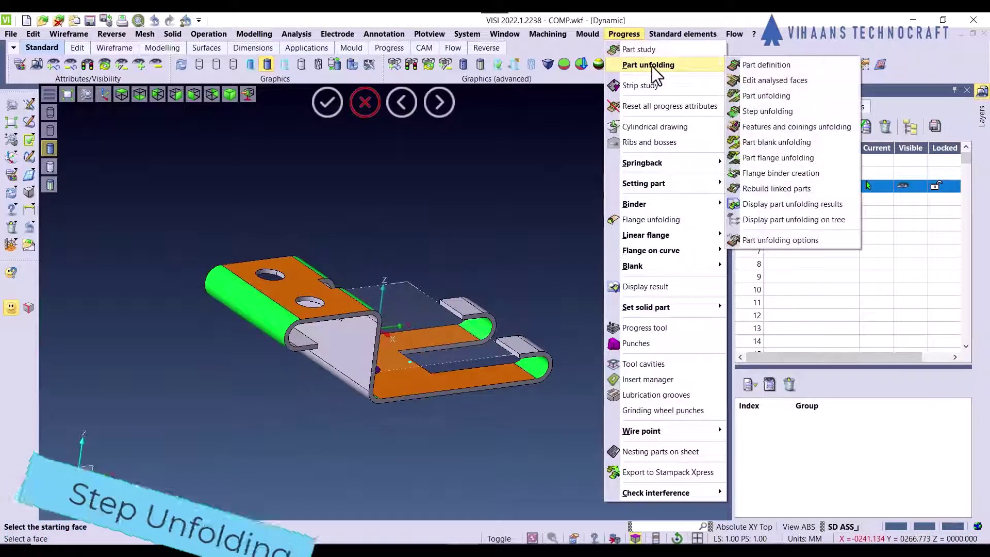
click(764, 111)
scroll(273, 299, up, 3)
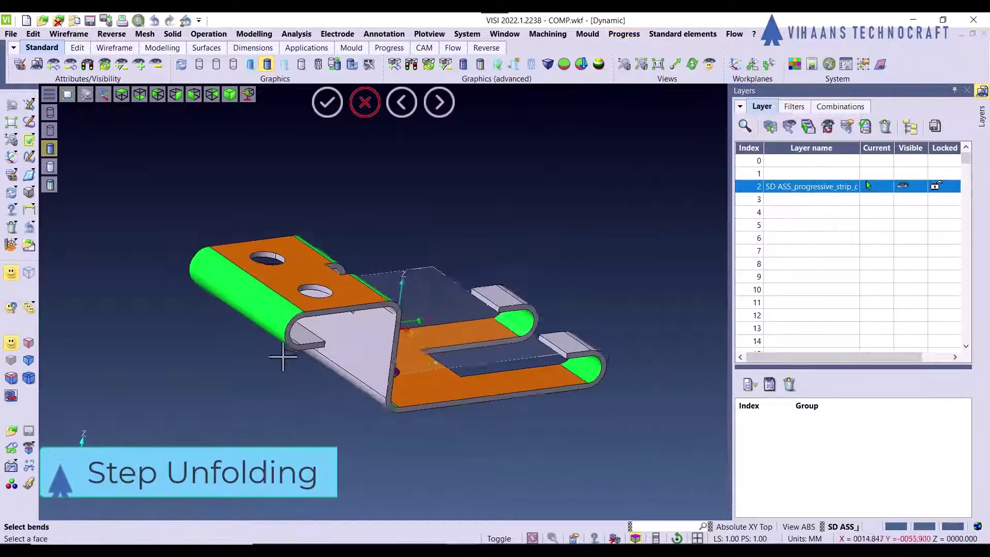
click(266, 278)
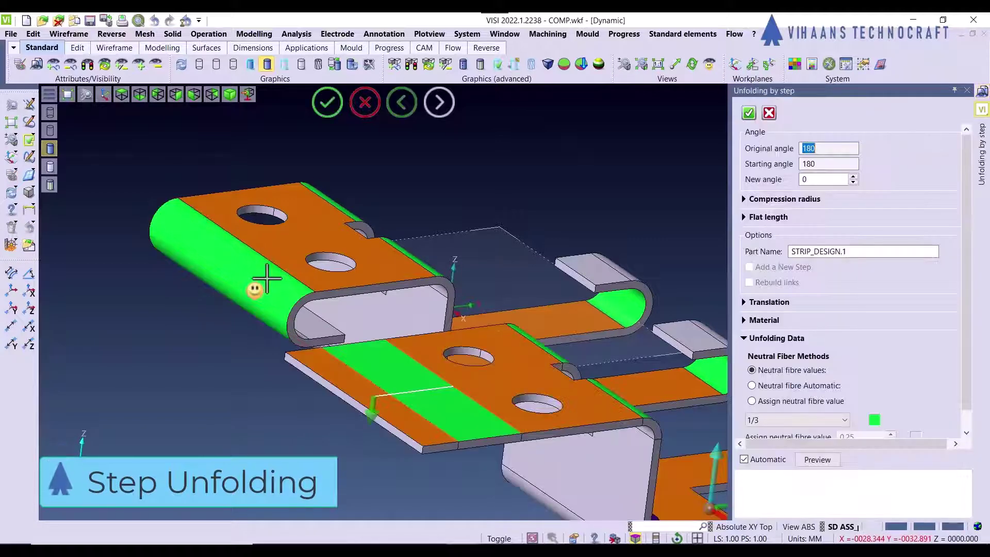
scroll(411, 340, up, 3)
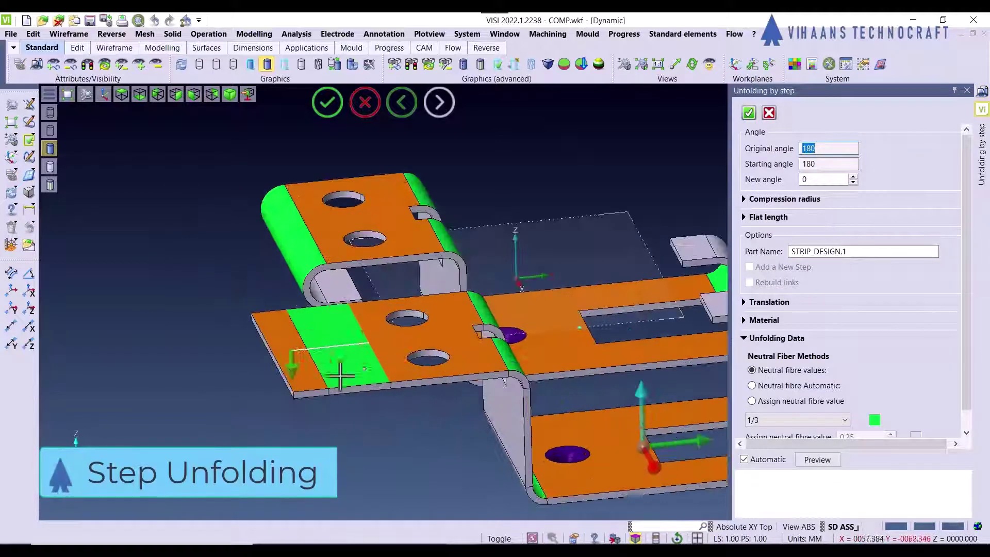
scroll(342, 364, down, 3)
scroll(326, 338, up, 4)
scroll(287, 351, down, 5)
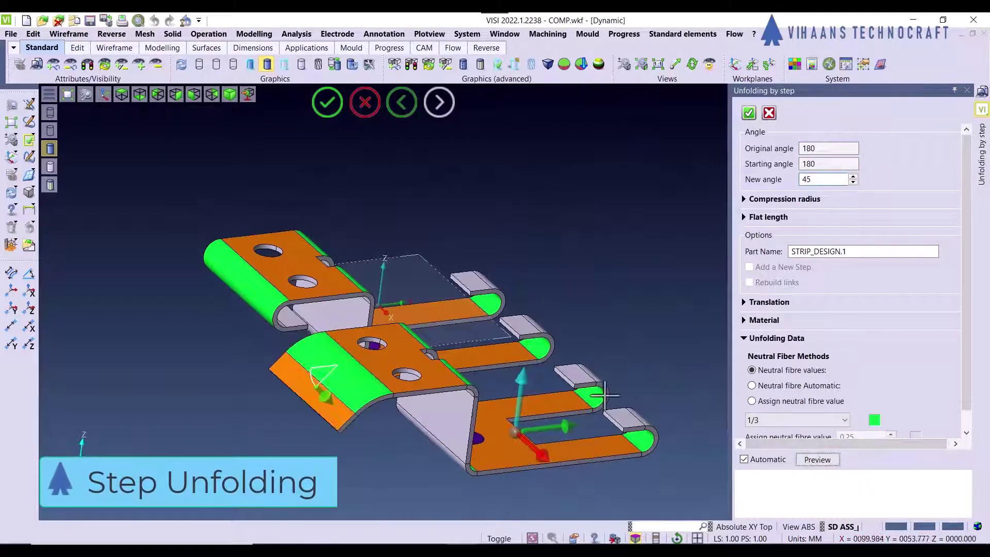
scroll(557, 378, up, 2)
scroll(465, 395, down, 3)
click(769, 113)
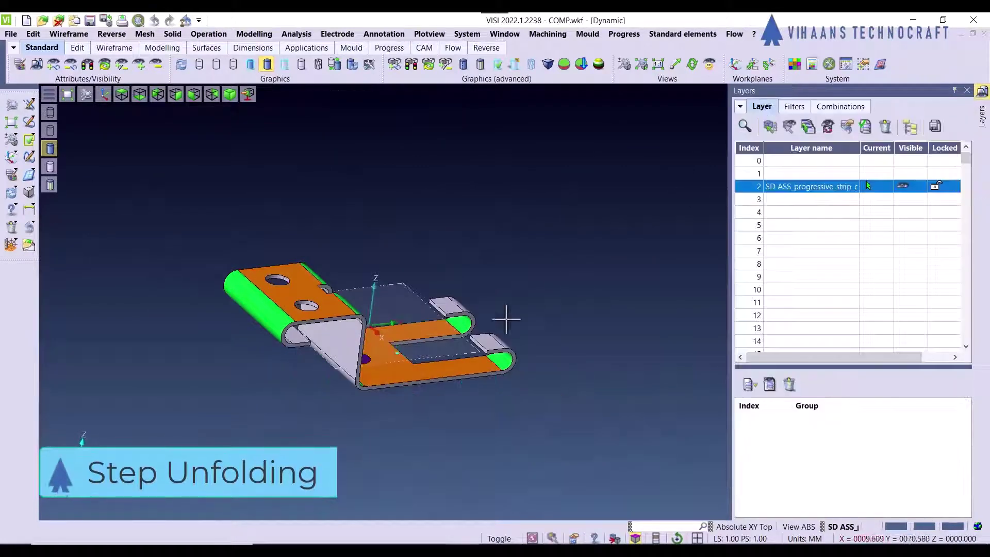
click(154, 21)
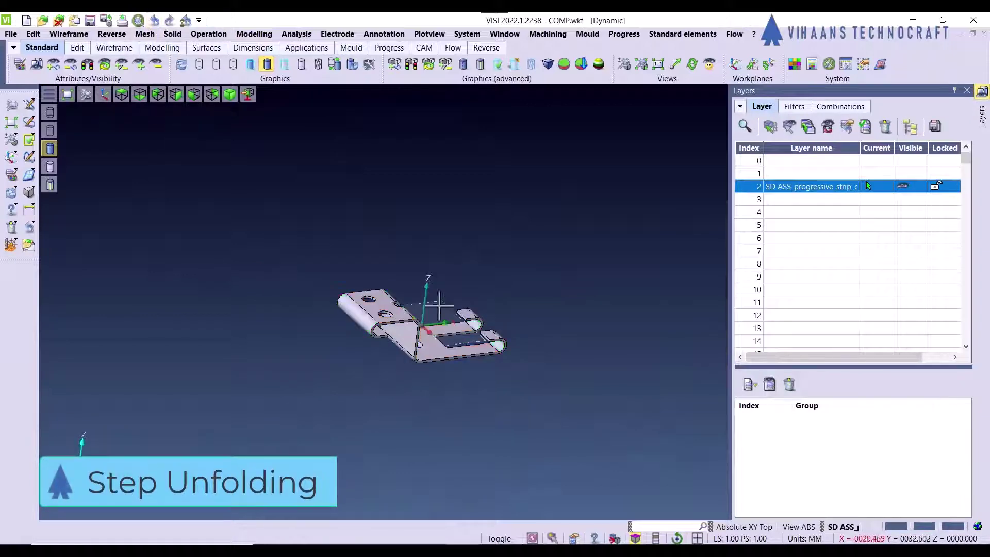
Sketch a line lengthwise along the middle of the upper flange's outer rolled bend face, from end to end
scroll(442, 304, up, 3)
middle_drag(394, 375, 381, 316)
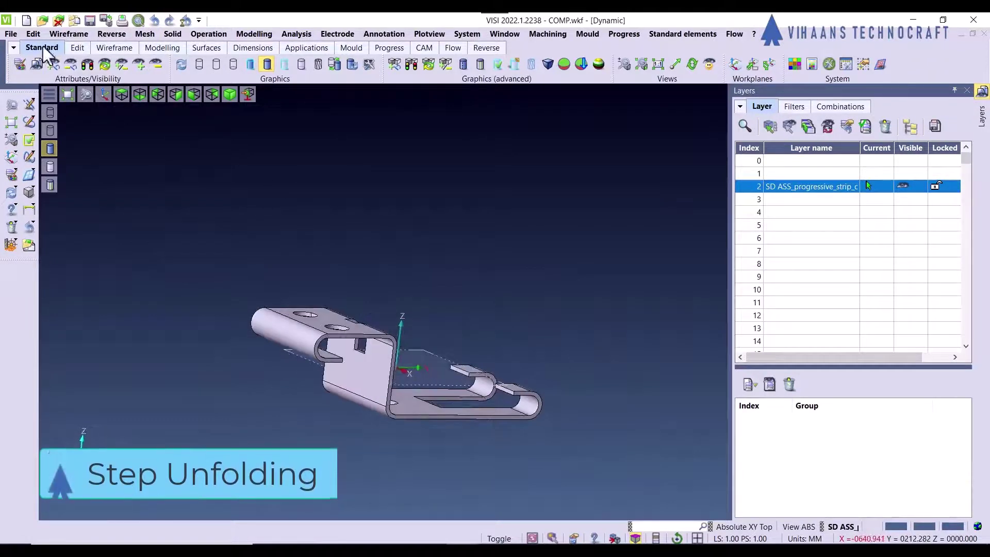
click(29, 105)
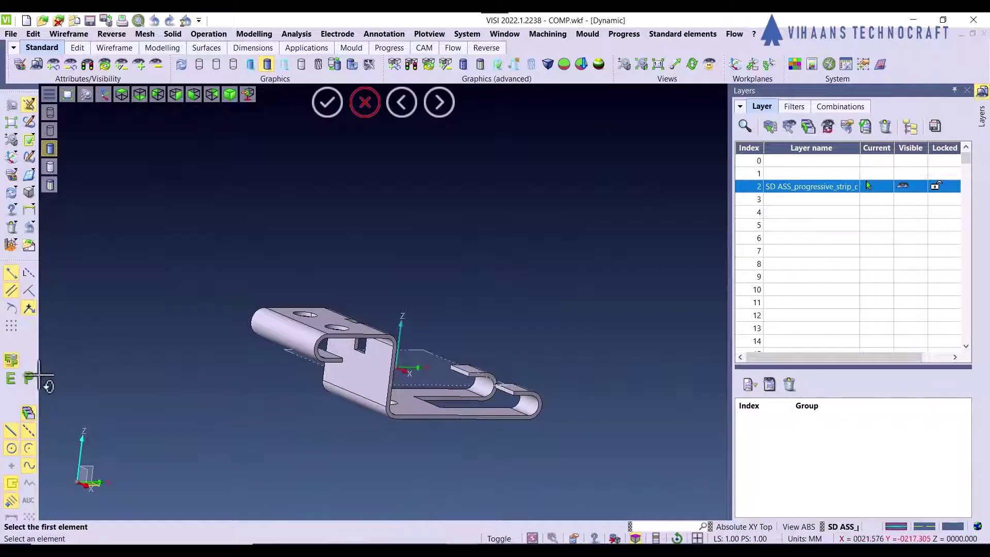
scroll(237, 382, up, 4)
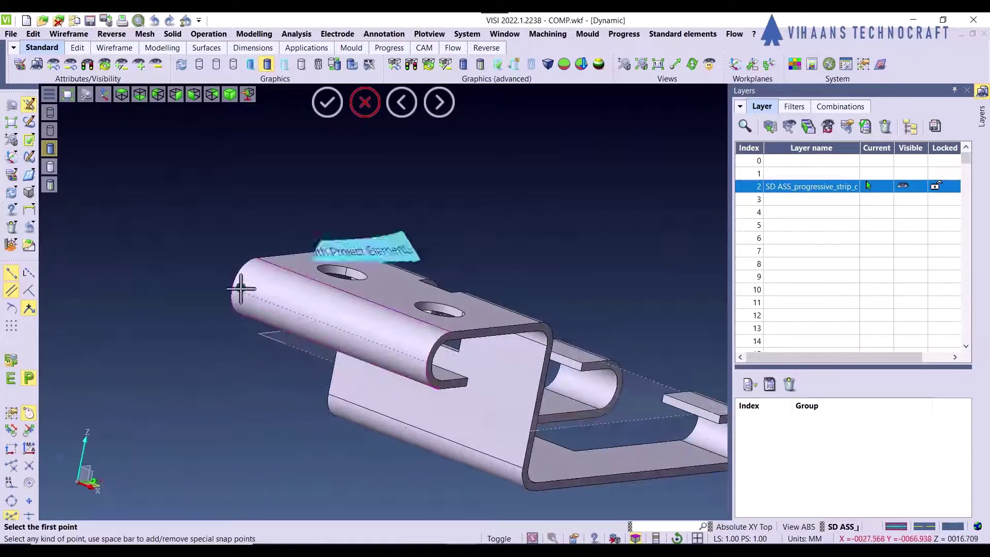
click(232, 287)
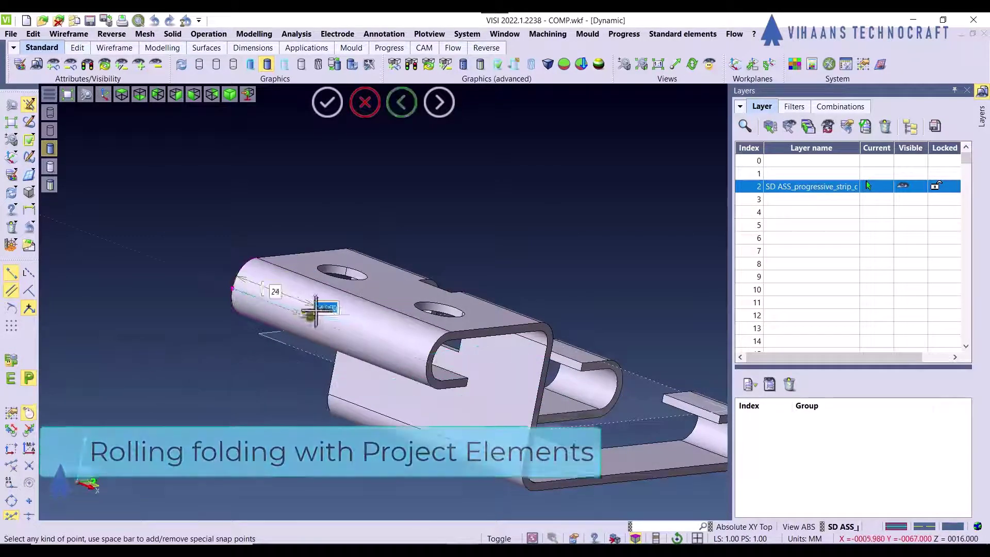
click(428, 364)
right_click(230, 271)
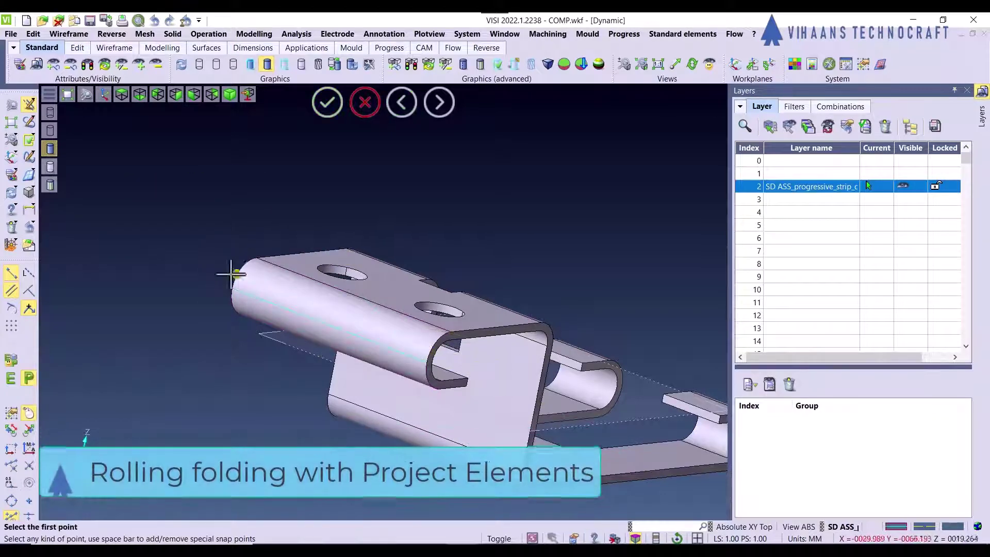
Imprint the sketched line onto the rolled bend with Project elements, normal to the body
scroll(230, 281, down, 4)
click(33, 35)
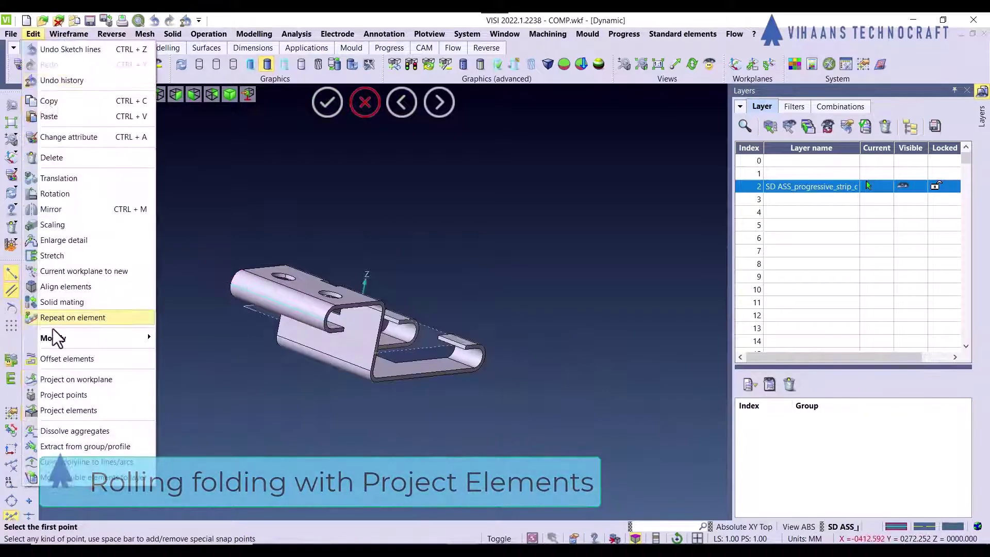
click(72, 407)
scroll(272, 291, up, 3)
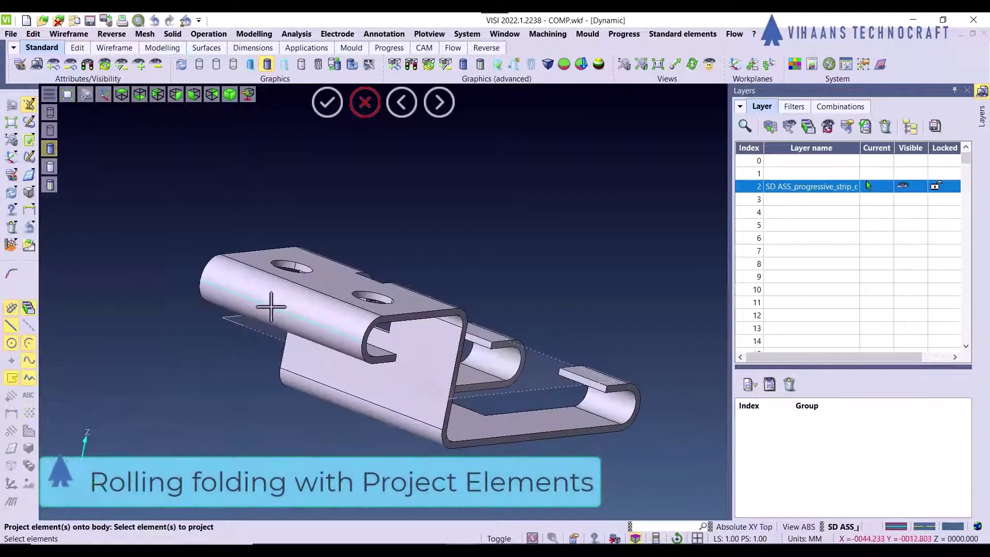
click(271, 307)
click(283, 283)
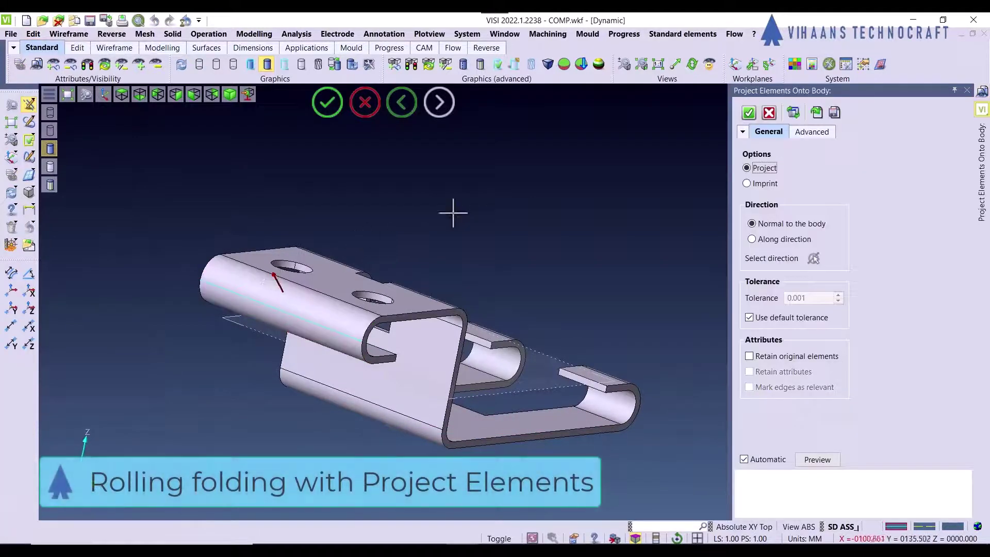
click(757, 185)
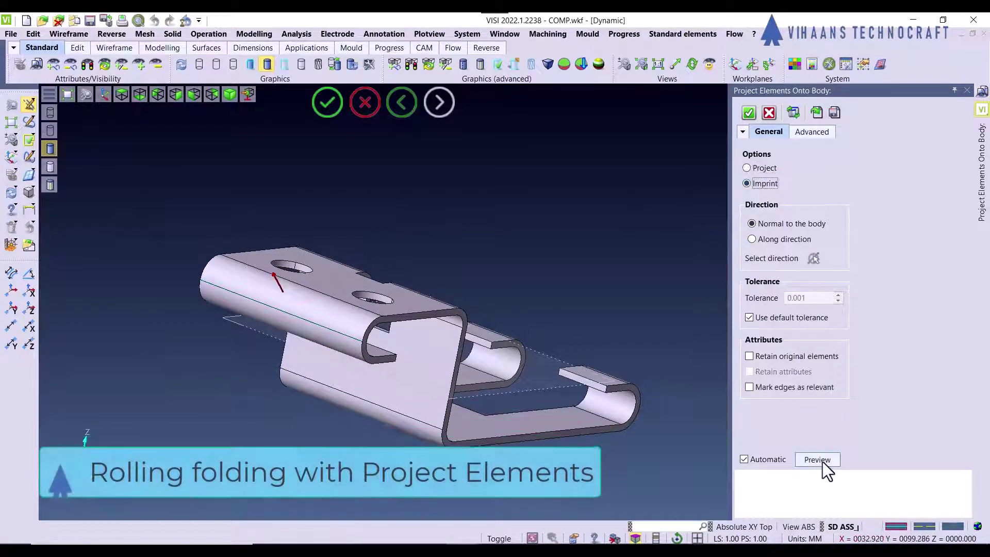
click(749, 113)
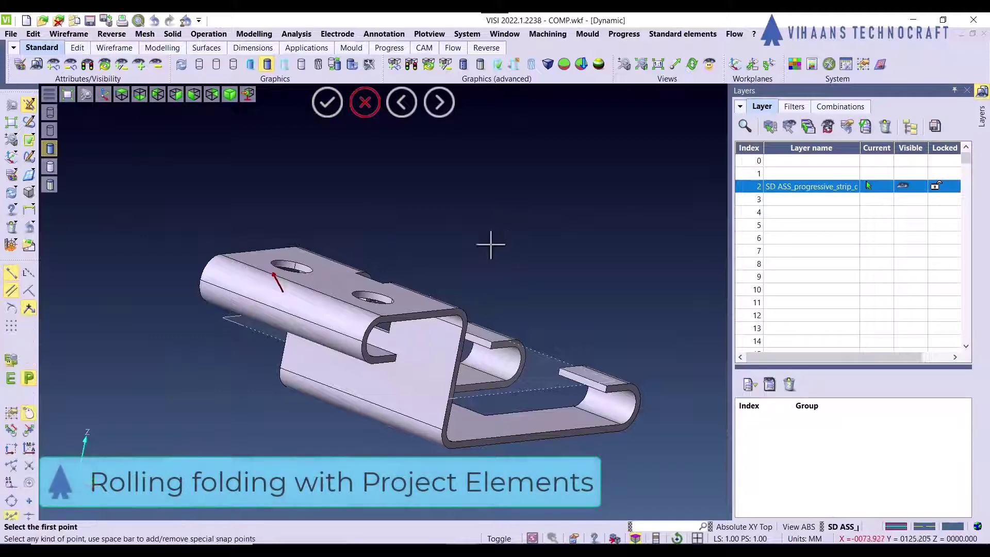
Sketch a second lengthwise line midway along the upper half of the split rolled bend face
scroll(272, 257, up, 5)
scroll(273, 266, down, 6)
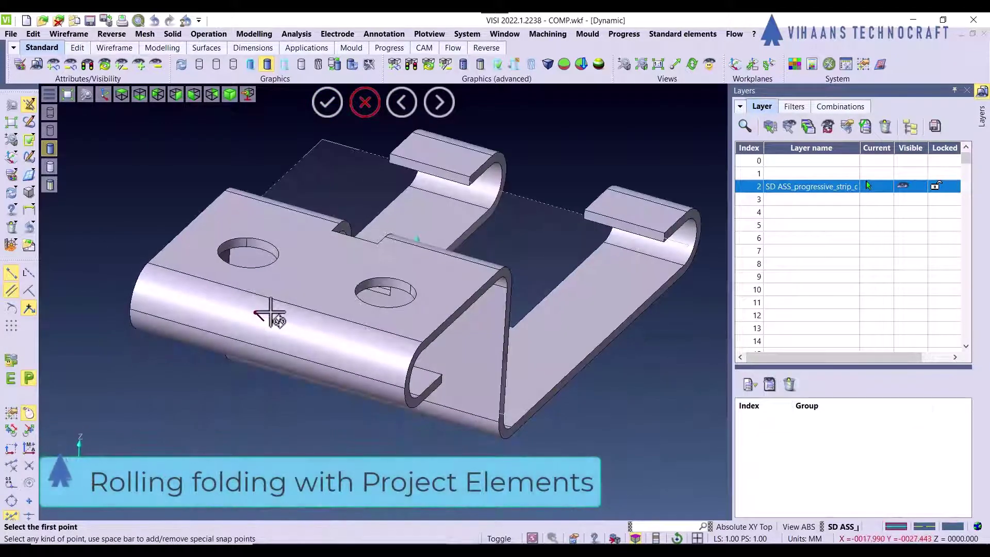
scroll(199, 347, up, 4)
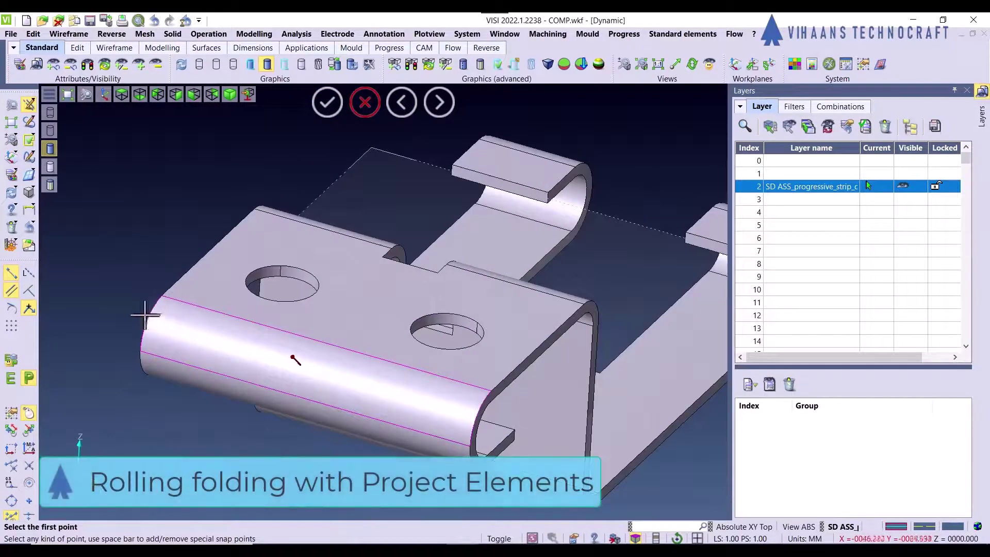
click(148, 320)
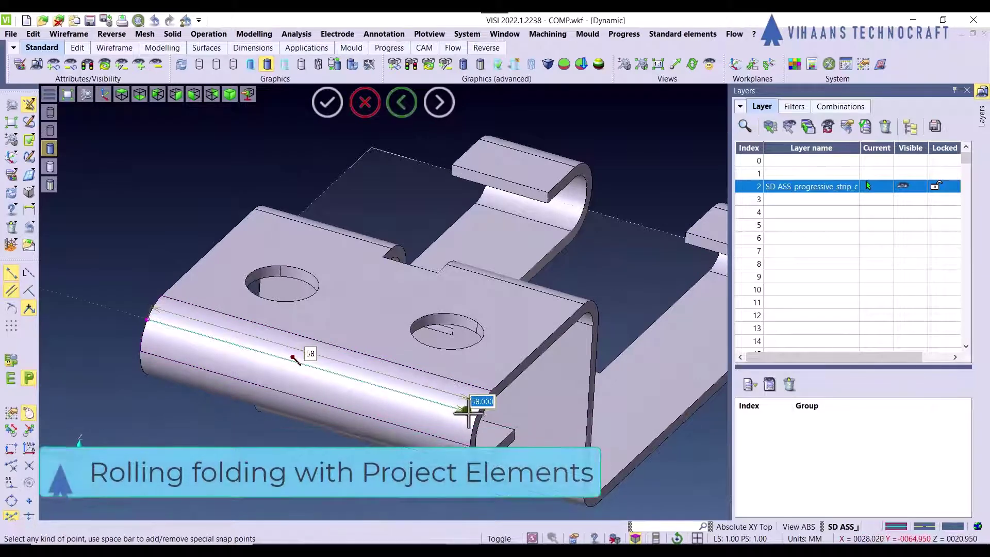
scroll(474, 412, up, 4)
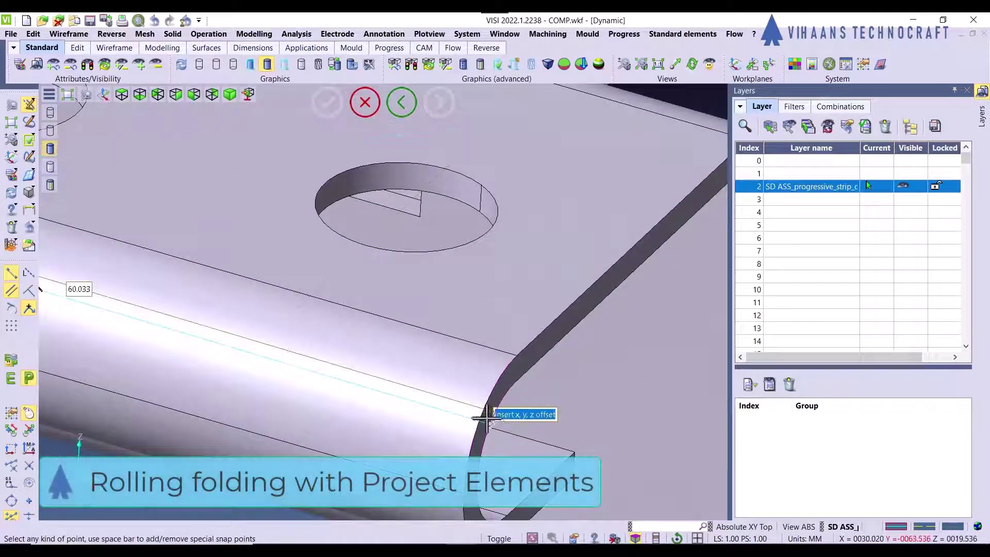
scroll(470, 408, down, 5)
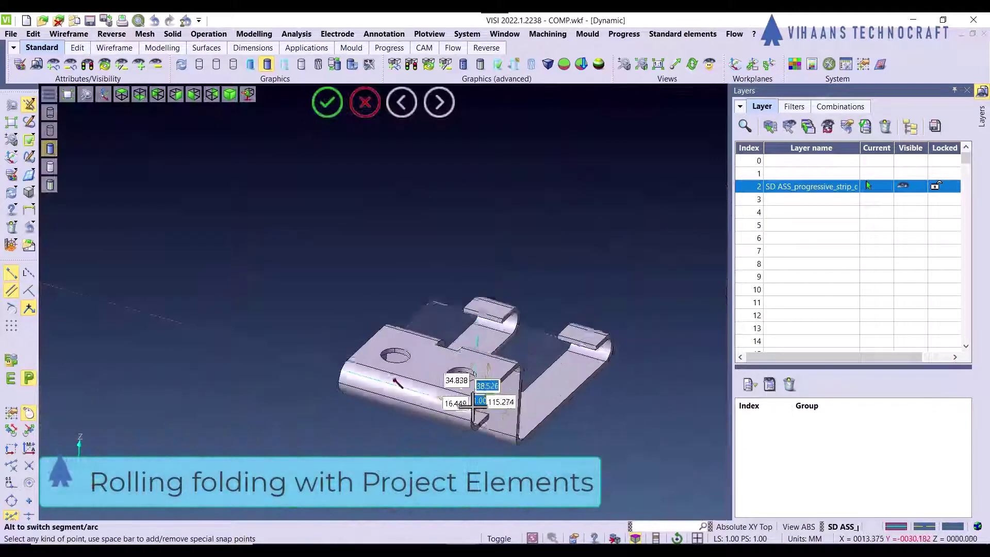
right_click(583, 410)
scroll(428, 397, up, 3)
scroll(393, 385, down, 2)
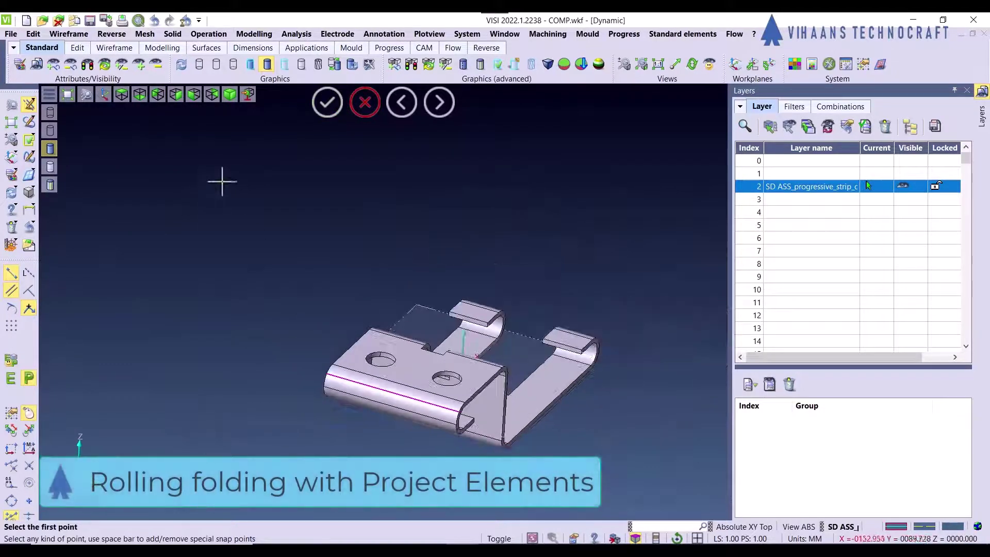
right_click(222, 182)
Imprint the second line onto the upper half of the rolled bend, normal to the body
right_click(242, 196)
mouse_move(298, 225)
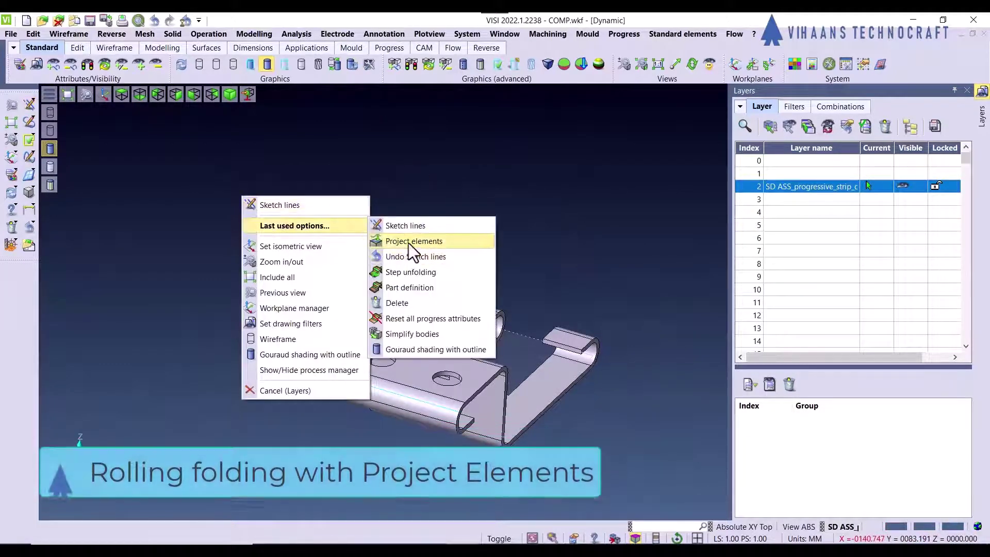
click(408, 243)
scroll(433, 382, up, 3)
scroll(433, 381, up, 2)
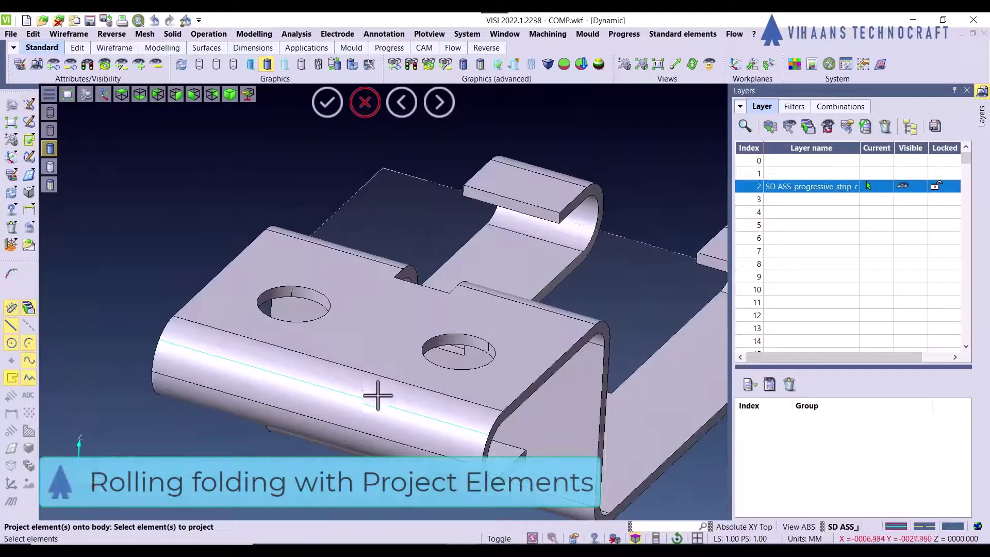
click(390, 391)
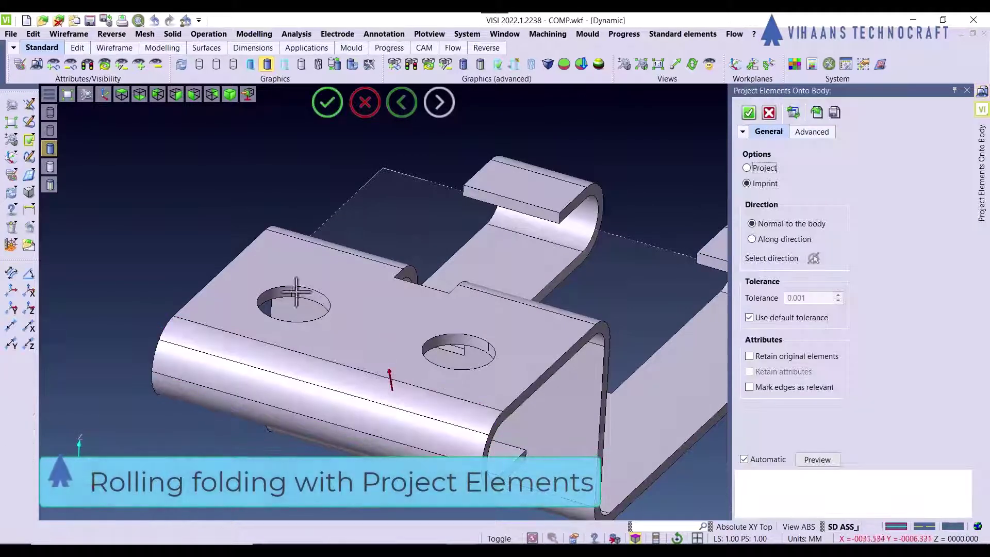
right_click(216, 246)
Sketch a line across the middle of the inner bend face of the nearer hooked arm, from edge to edge
scroll(206, 250, down, 5)
middle_drag(379, 283, 320, 284)
middle_drag(373, 220, 441, 192)
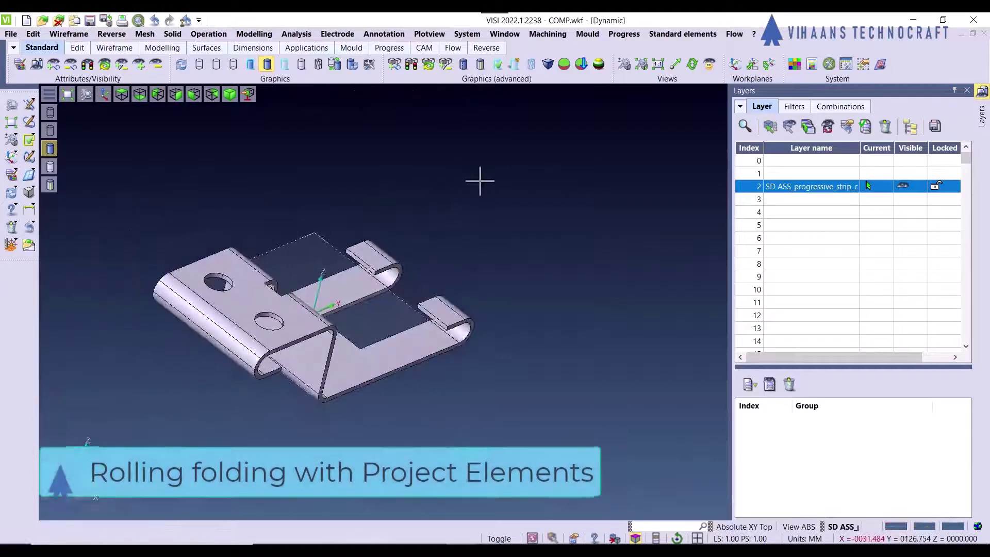
right_click(479, 180)
mouse_move(536, 210)
click(634, 223)
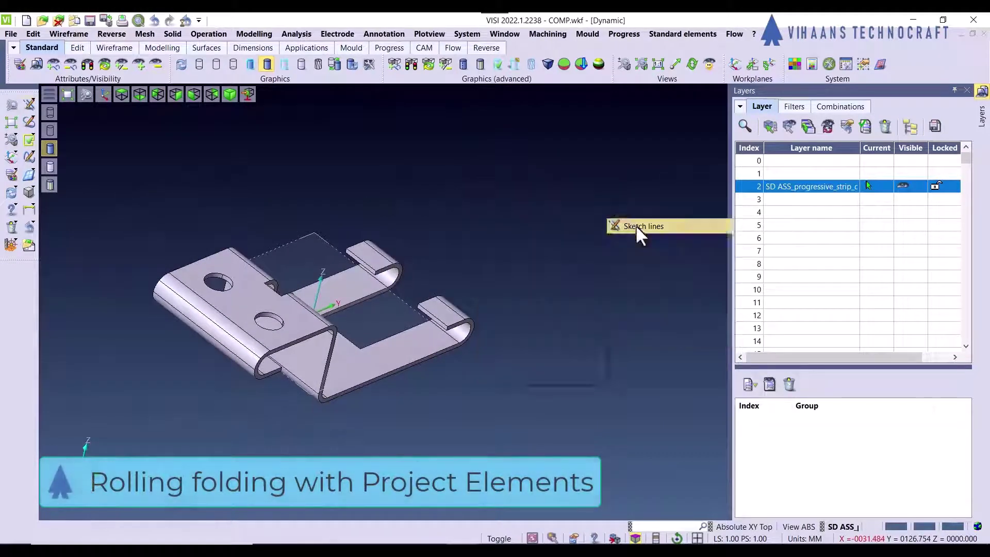
scroll(364, 268, up, 2)
middle_drag(364, 269, 394, 254)
scroll(599, 308, up, 4)
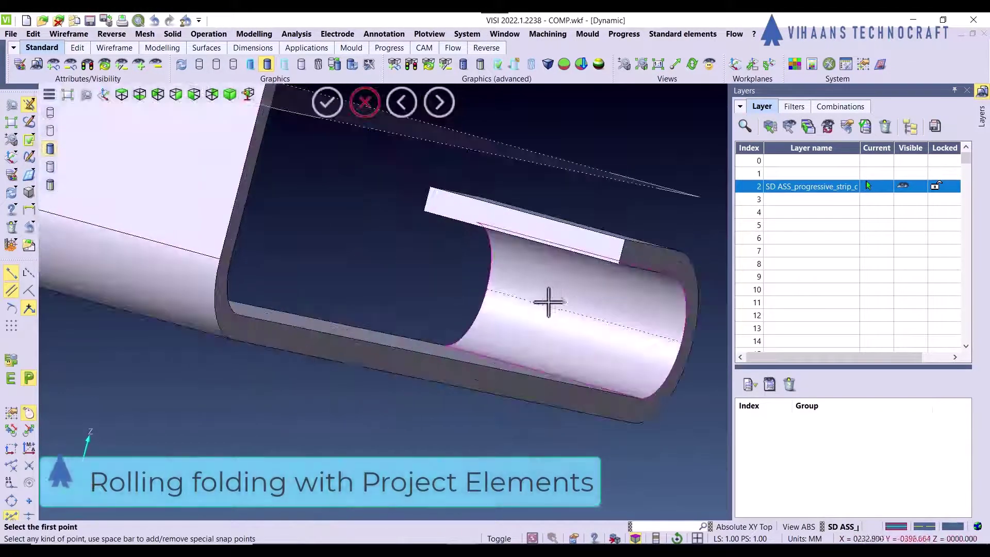
click(487, 288)
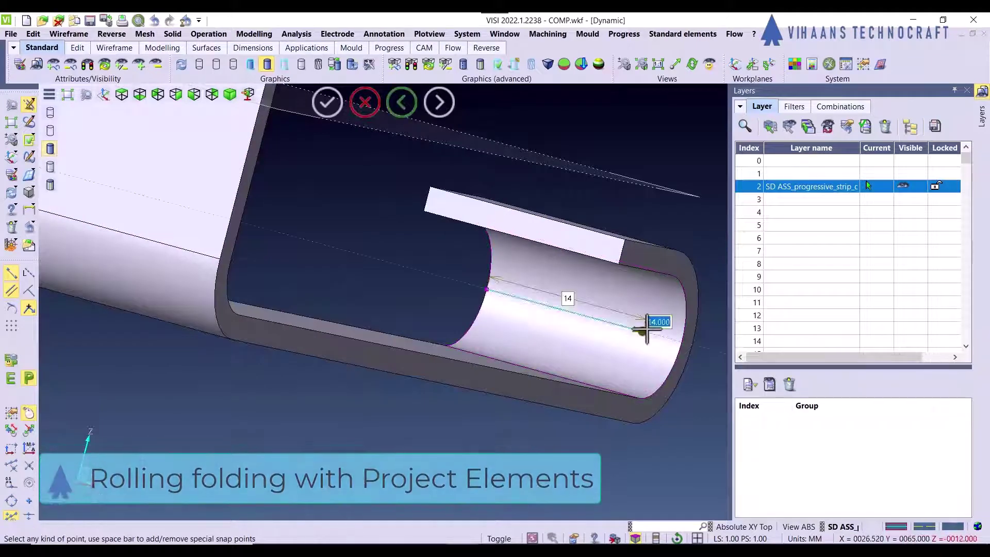
click(682, 339)
scroll(508, 338, down, 4)
right_click(545, 283)
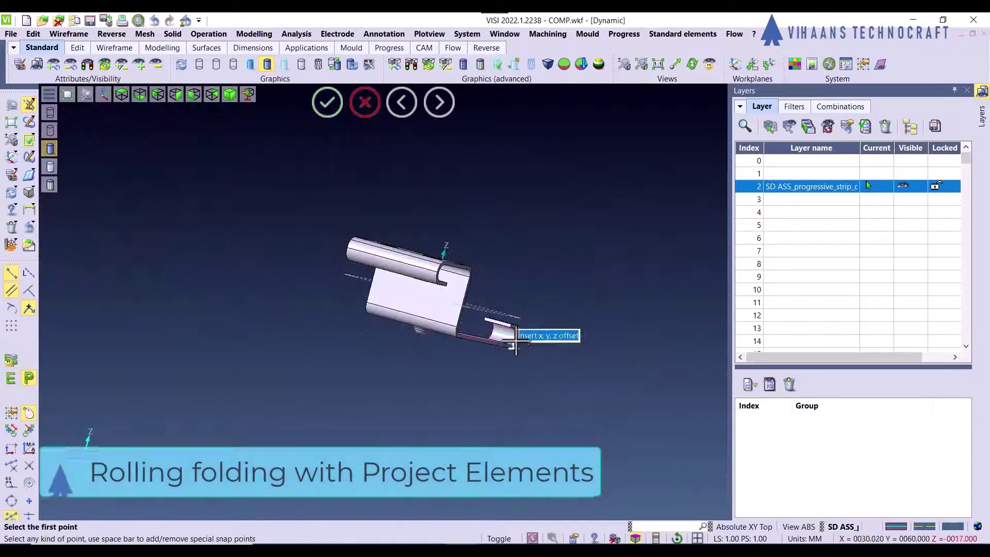
Imprint the sketched middle line onto the nearer hooked arm's inner bend face with Project elements, normal to the body
scroll(499, 326, up, 3)
right_click(565, 220)
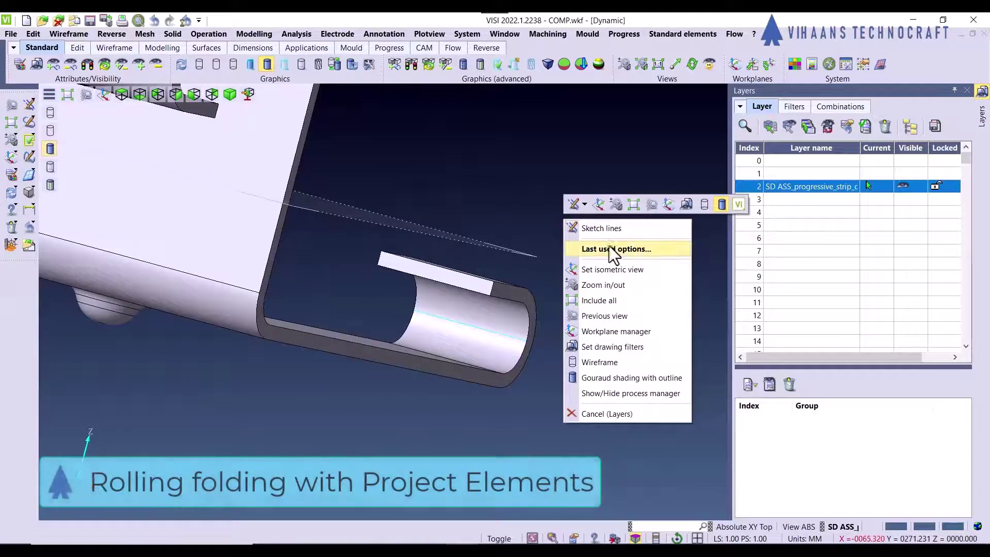
mouse_move(614, 250)
click(717, 265)
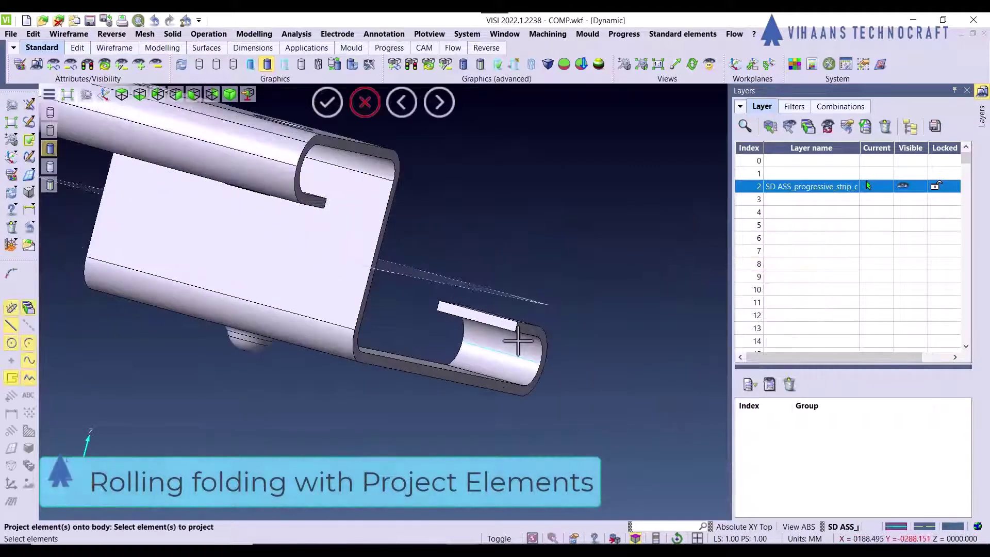
scroll(510, 368, up, 3)
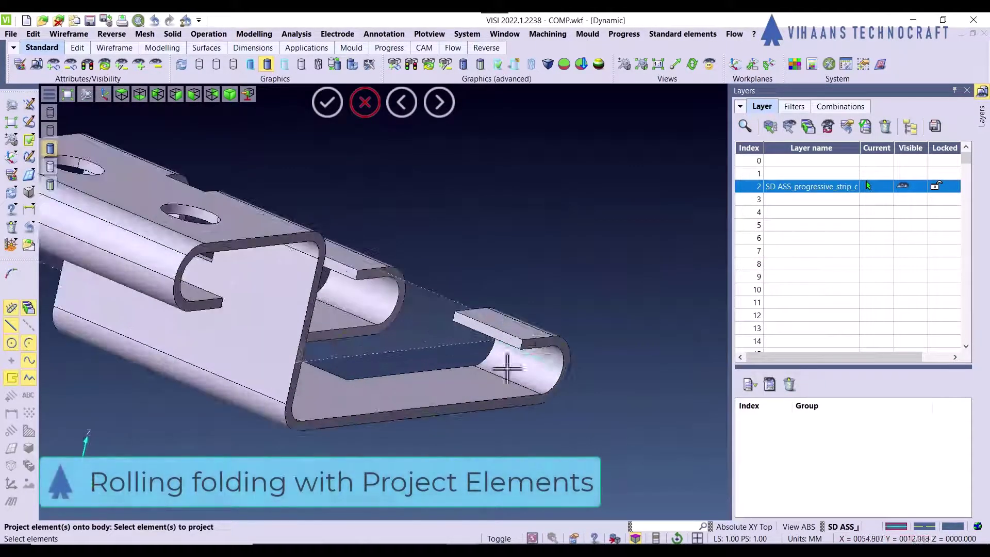
click(541, 370)
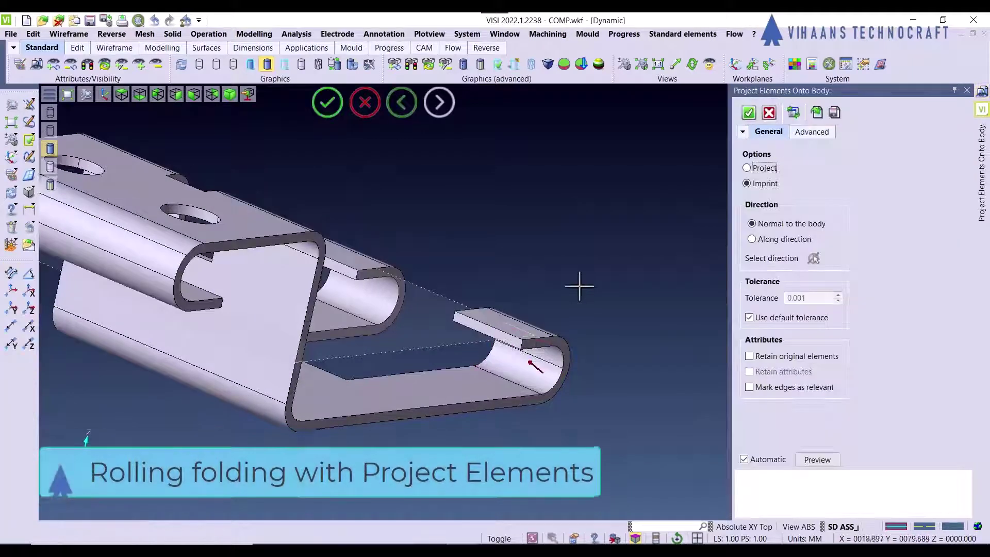
Sketch a 17.5 mm lengthwise line midway along the lower half of the nearer hooked arm's split inner bend face
right_click(518, 221)
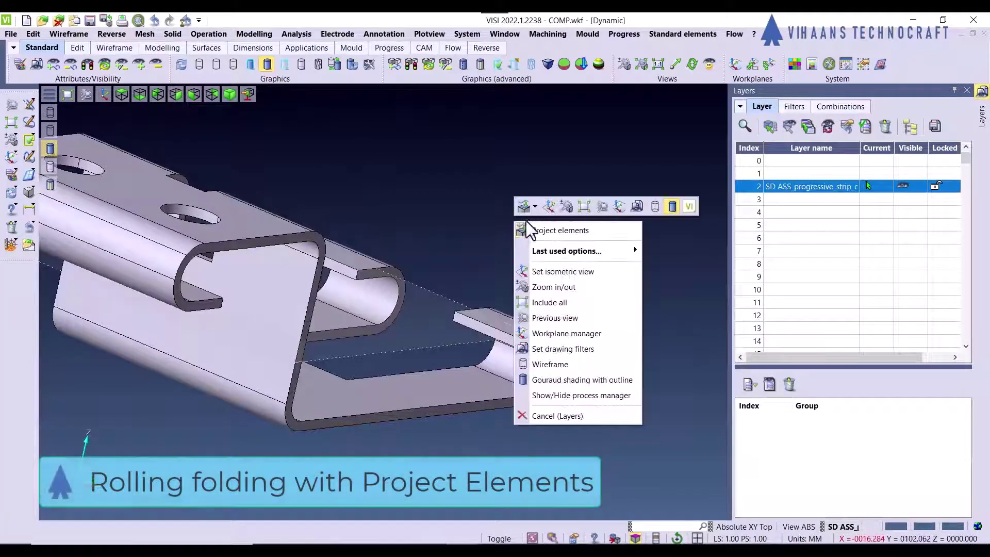
mouse_move(562, 253)
click(652, 265)
scroll(515, 366, up, 3)
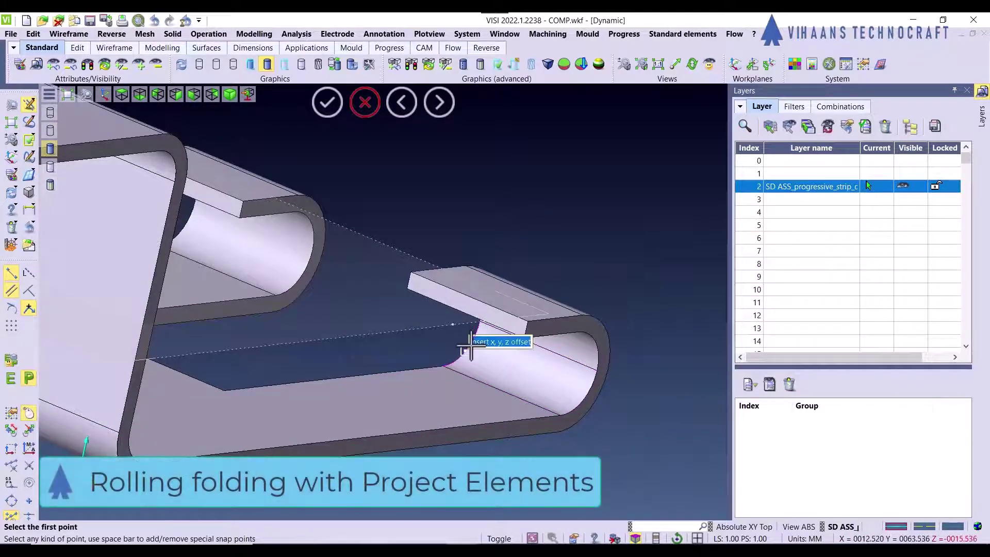
click(470, 343)
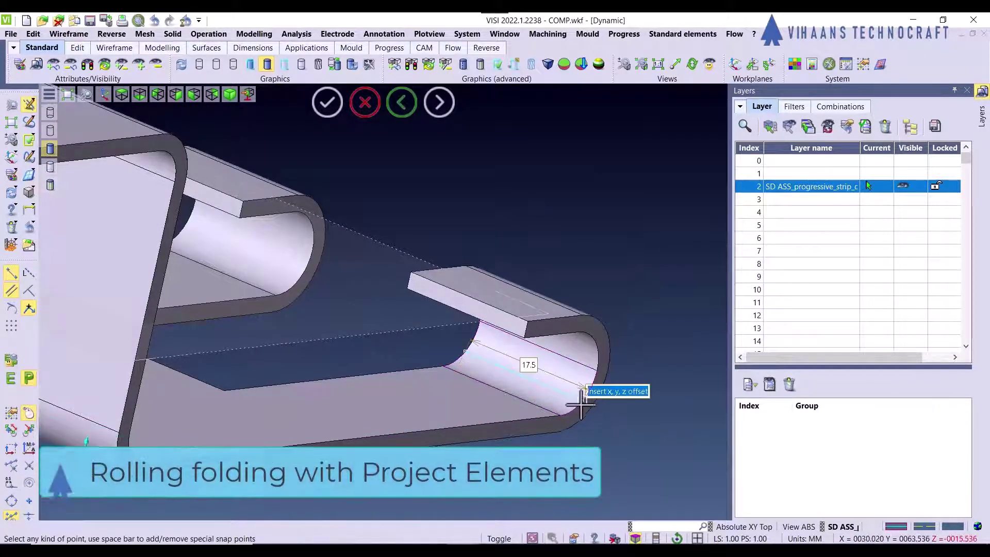
click(552, 393)
Sketch a line across the middle of the farther hooked arm's inner bend face, from edge to edge
scroll(466, 345, down, 2)
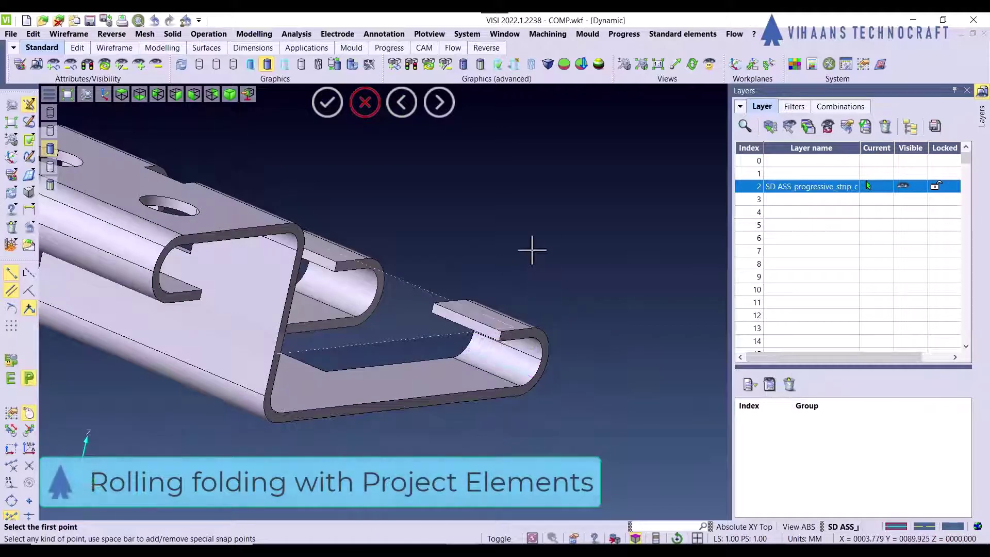
middle_drag(532, 250, 537, 274)
scroll(542, 275, down, 4)
middle_drag(456, 216, 513, 220)
scroll(347, 208, up, 3)
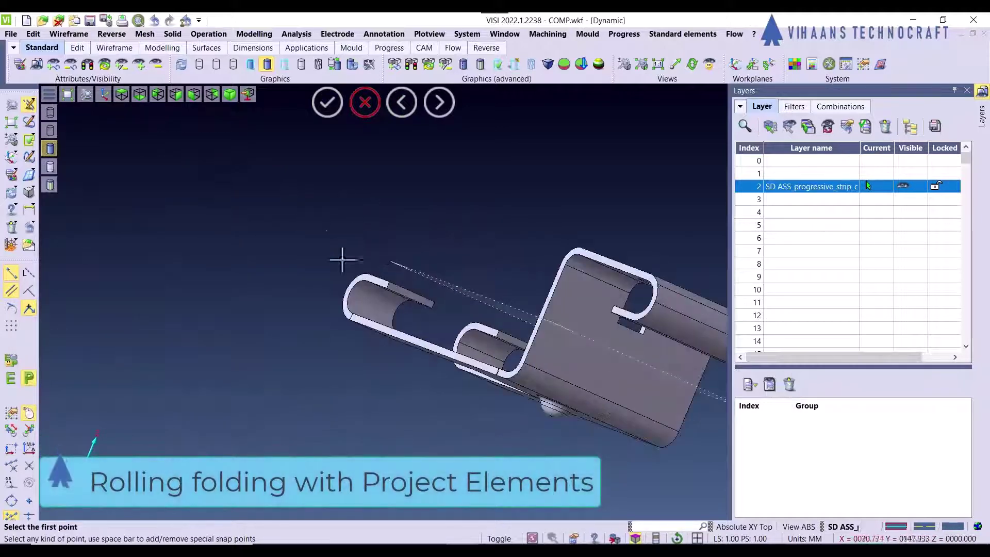
scroll(376, 267, up, 3)
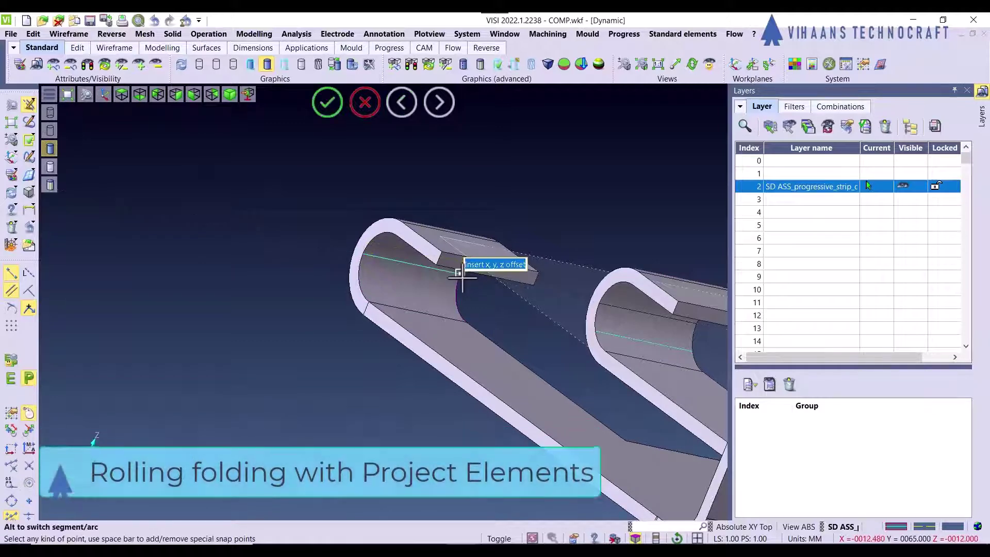
Imprint the sketched line onto the lower half of the nearer hooked arm's inner bend, normal to the body
scroll(333, 311, down, 4)
middle_drag(333, 311, 320, 327)
scroll(352, 310, up, 3)
scroll(352, 309, down, 5)
scroll(296, 337, down, 4)
scroll(444, 338, up, 4)
middle_drag(445, 337, 465, 344)
right_click(485, 257)
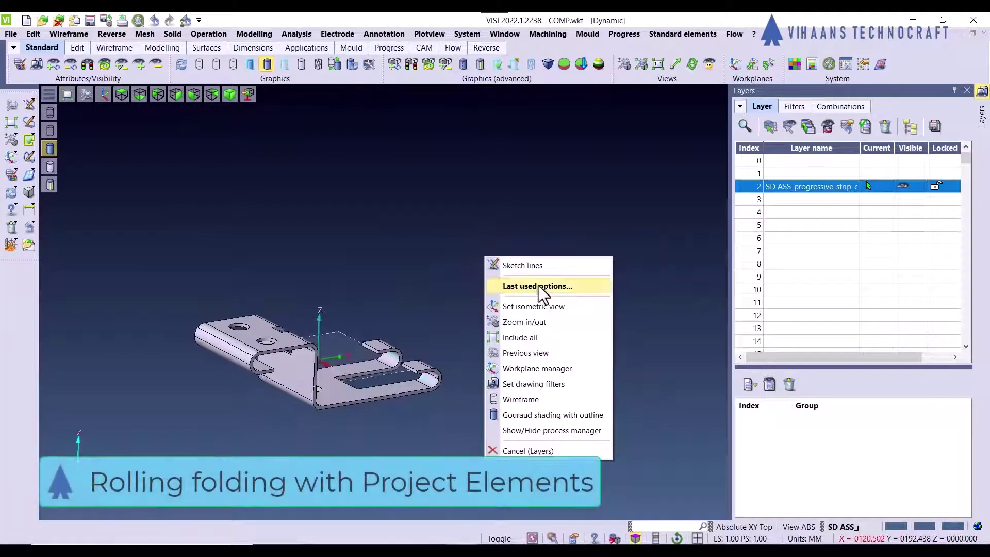
mouse_move(538, 286)
click(672, 304)
scroll(444, 384, up, 4)
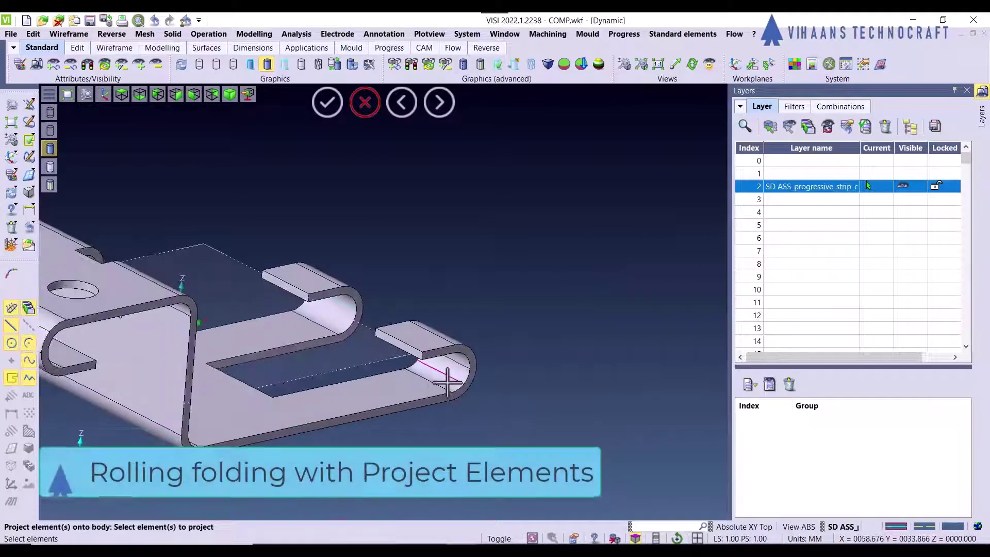
click(455, 375)
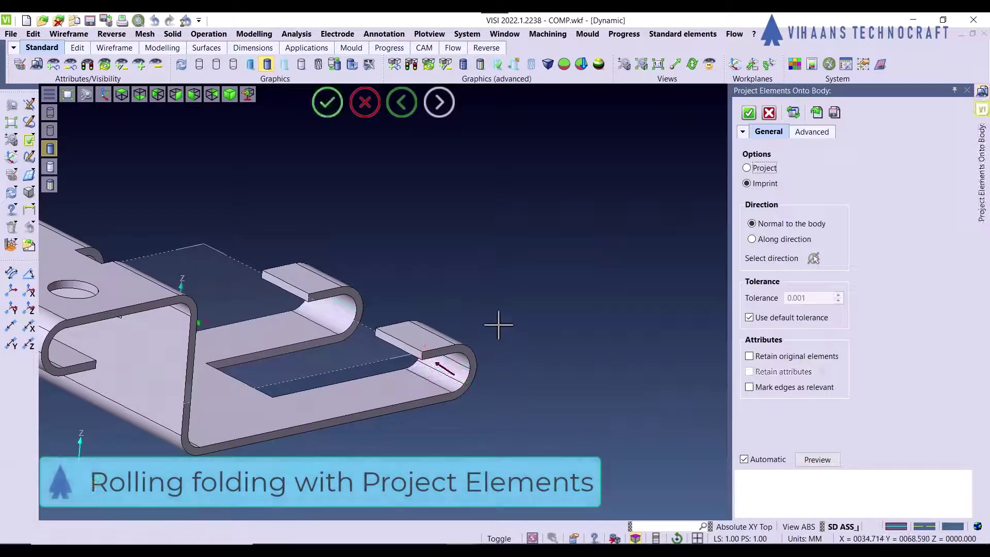
right_click(499, 325)
Imprint the sketched middle line onto the farther hooked arm's inner bend face with Project elements
scroll(453, 315, down, 4)
middle_drag(472, 313, 438, 299)
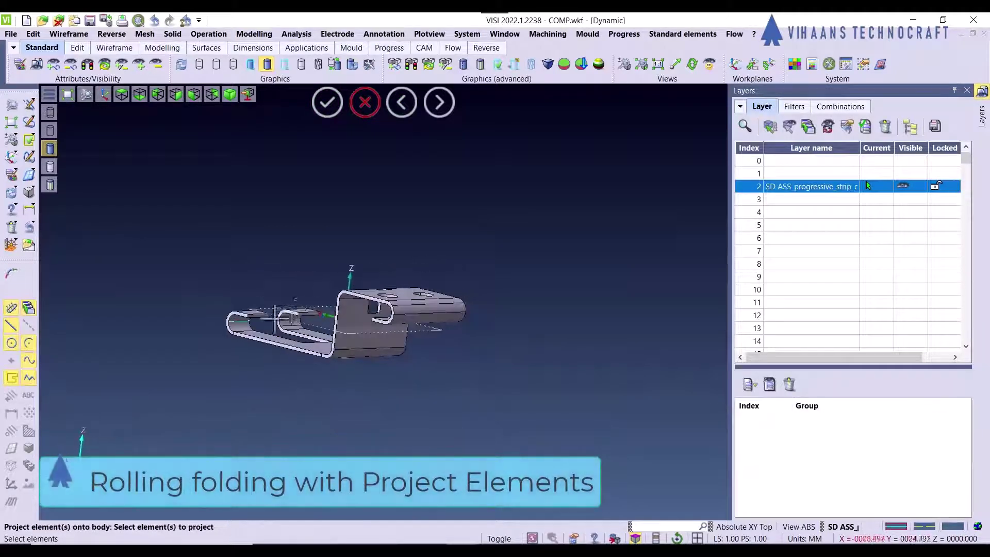
scroll(264, 326, up, 6)
scroll(263, 327, down, 3)
right_click(208, 248)
right_click(225, 248)
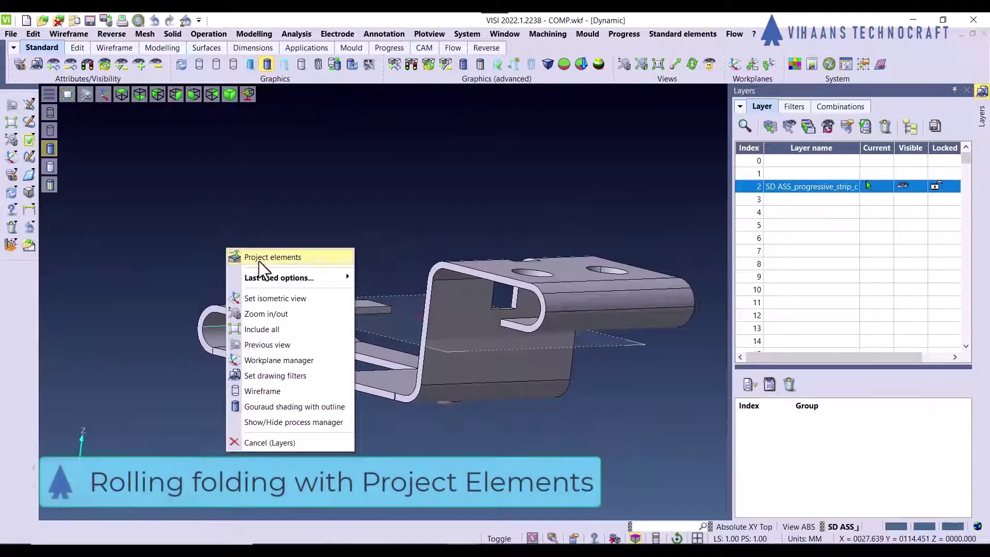
click(258, 262)
scroll(229, 329, up, 4)
middle_drag(229, 328, 210, 321)
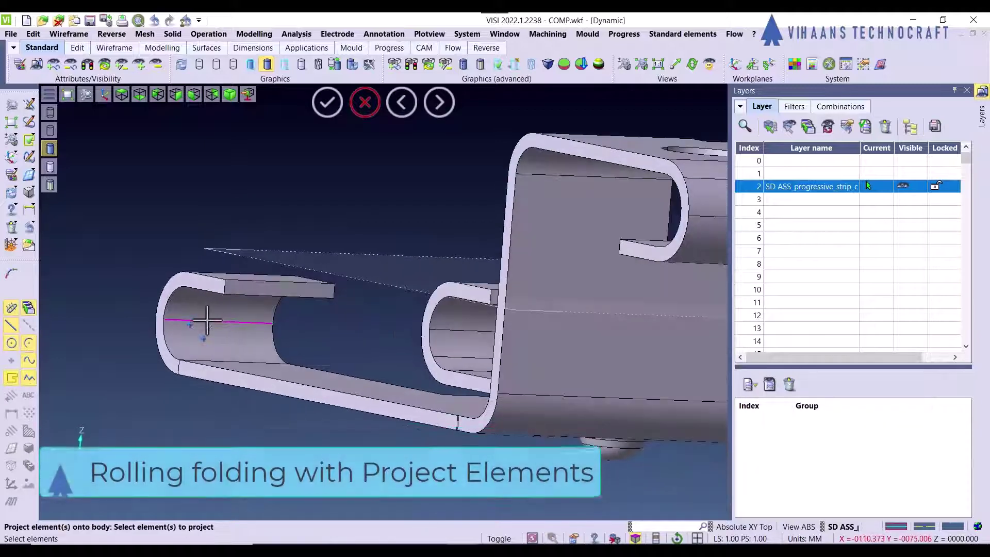
click(206, 332)
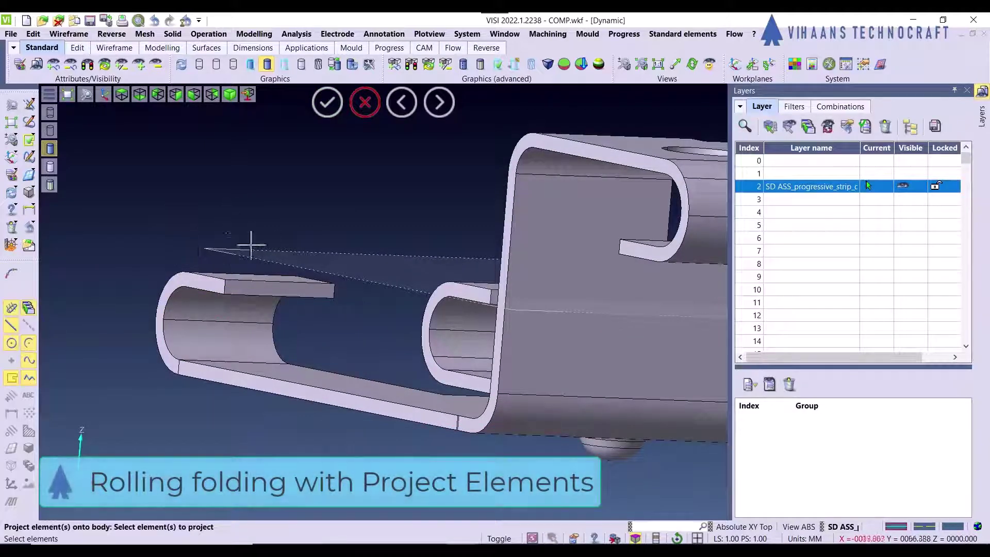
Sketch a lengthwise line midway along the lower half of the farther hooked arm's split inner bend face, from edge to edge
middle_drag(251, 245, 267, 258)
mouse_move(191, 323)
middle_down()
mouse_move(165, 317)
mouse_move(193, 321)
middle_up()
click(31, 104)
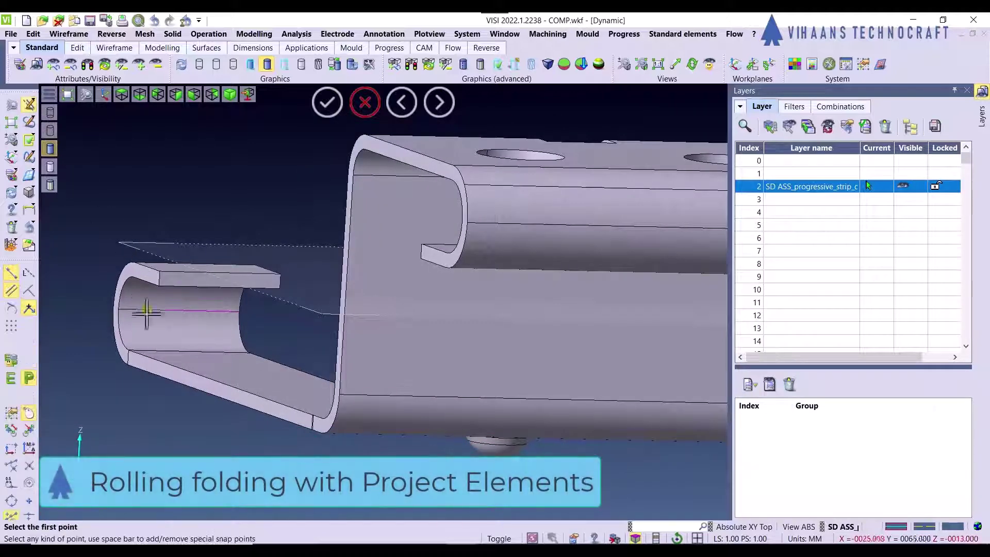
scroll(137, 330, up, 3)
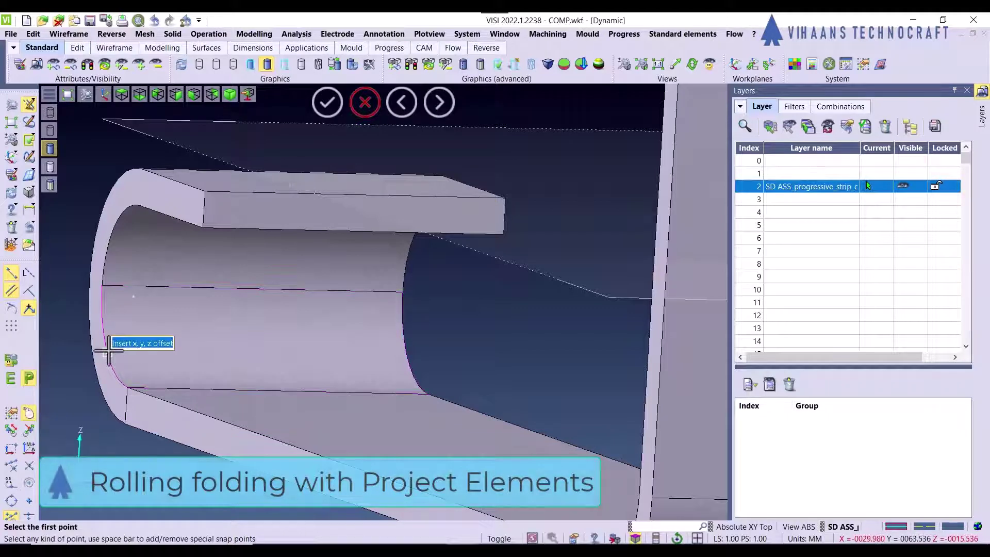
click(108, 351)
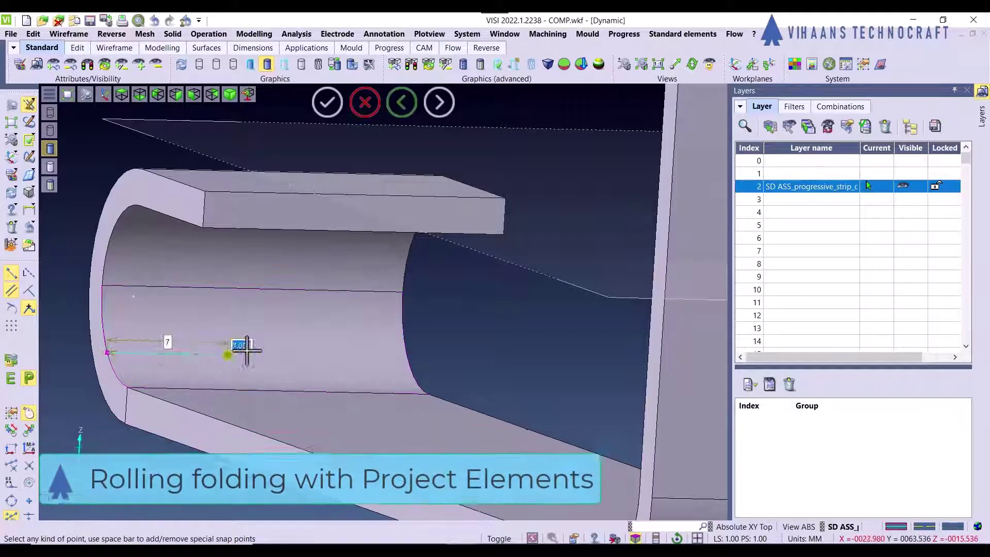
click(410, 356)
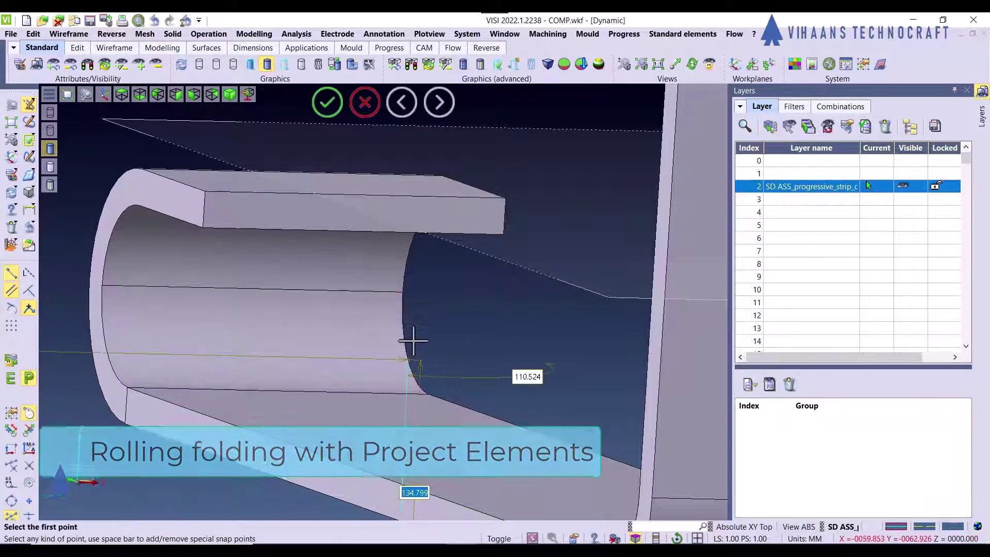
Imprint the sketched line onto the lower half of the farther hooked arm's inner bend, normal to the body
right_click(449, 320)
mouse_move(490, 352)
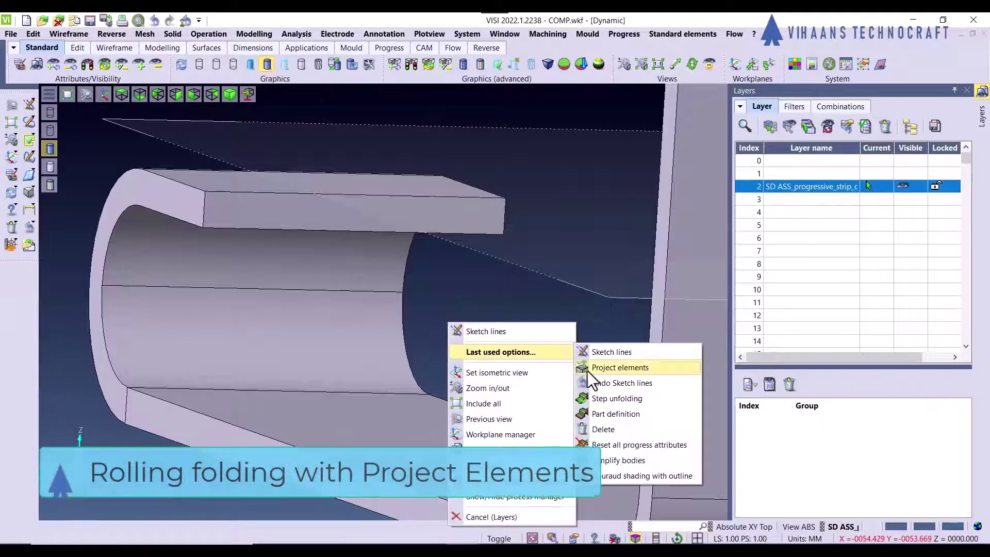
click(619, 367)
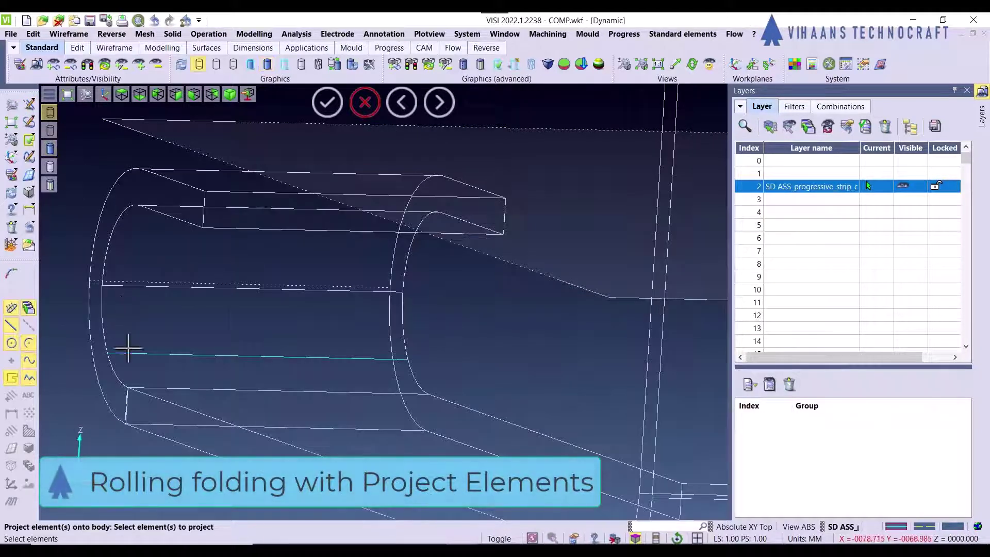
click(128, 355)
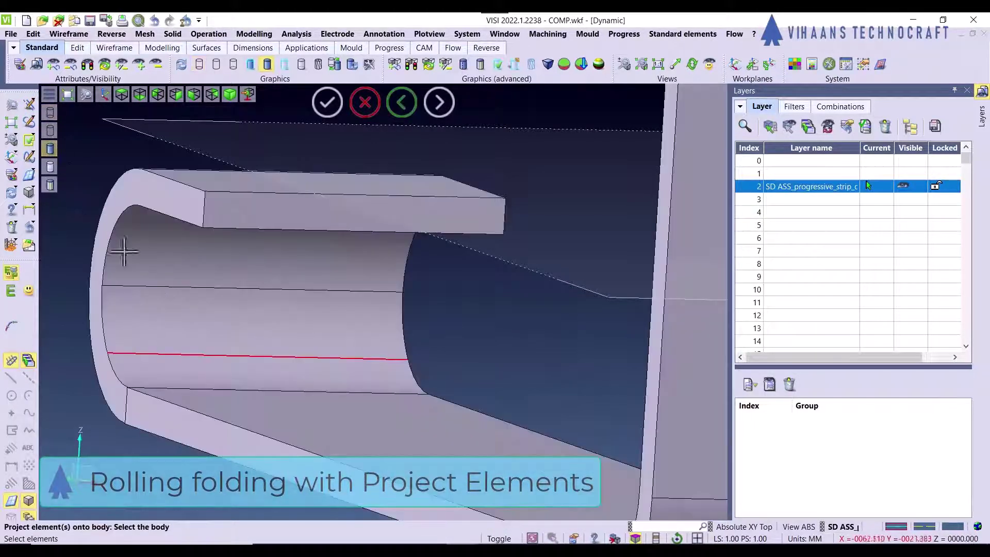
click(192, 325)
scroll(282, 321, down, 5)
scroll(282, 321, down, 5)
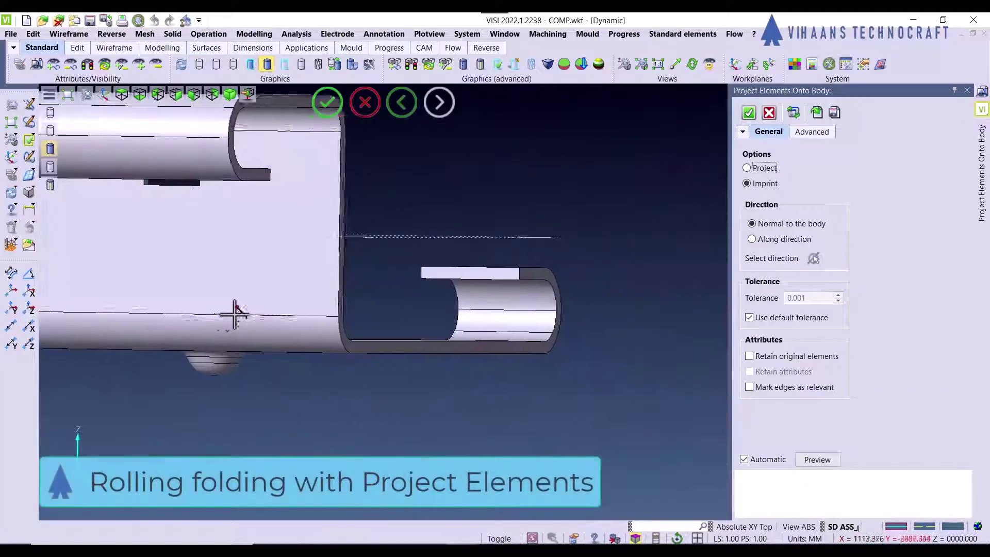
click(753, 114)
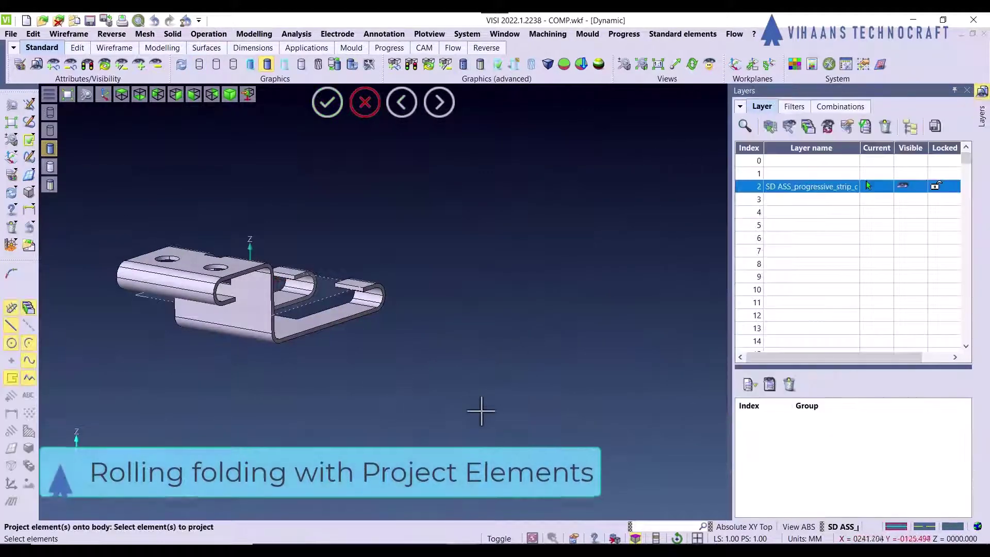
Start a part definition for the bracket, using the flat slotted base face as the starting face
scroll(482, 411, down, 3)
middle_drag(390, 324, 673, 88)
scroll(402, 370, up, 3)
click(624, 33)
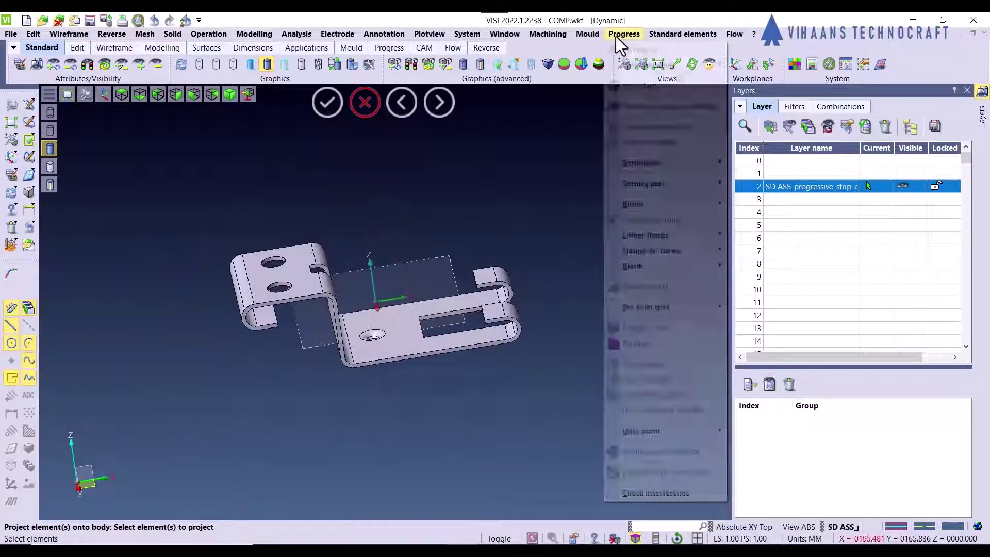
mouse_move(648, 65)
click(786, 66)
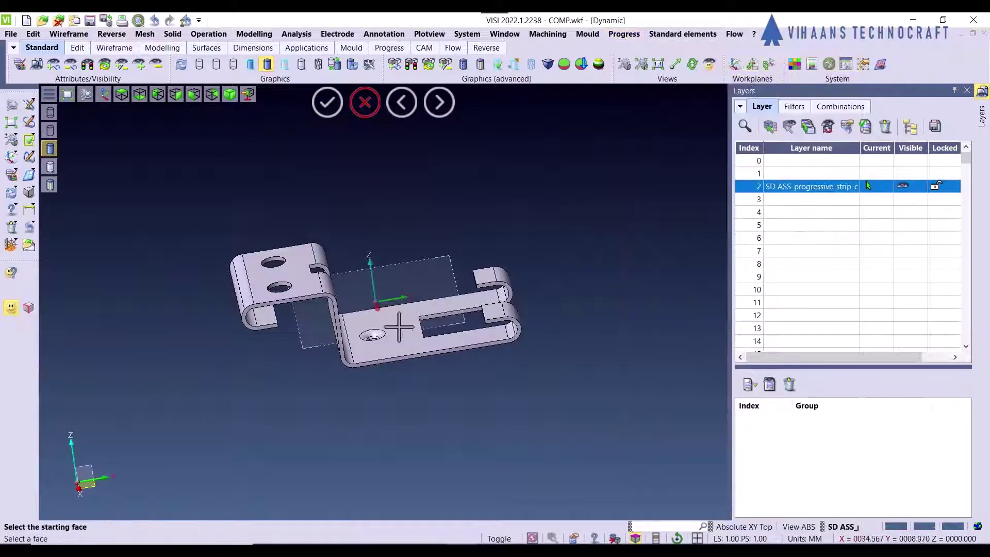
click(397, 306)
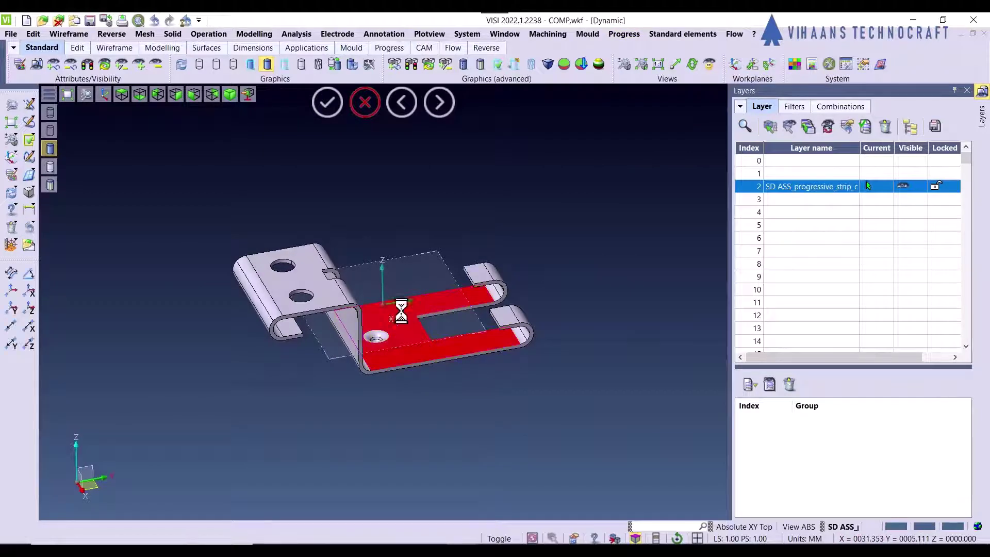
middle_drag(435, 327, 439, 311)
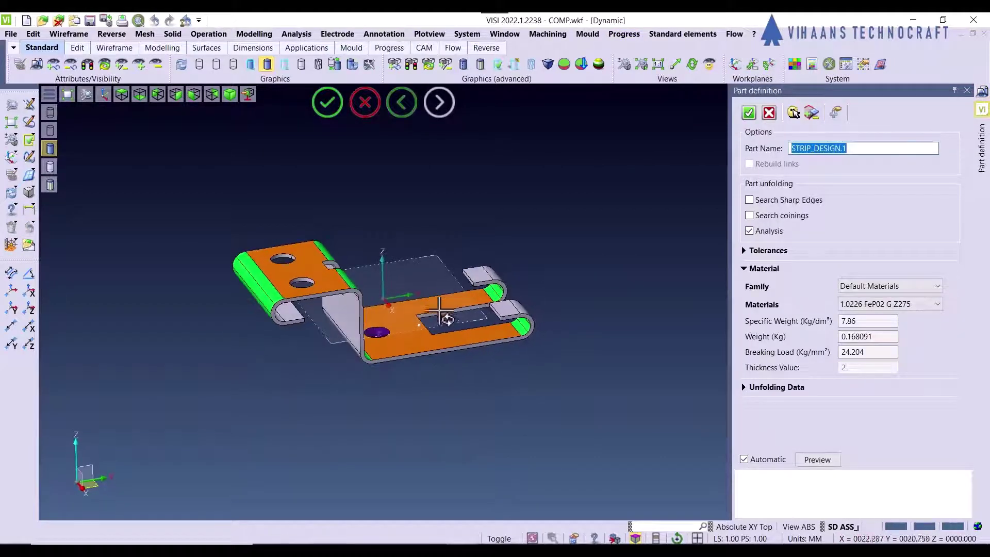
Set the part's origin point at the closed end of the base slot and accept the part definition
click(836, 112)
scroll(437, 338, up, 3)
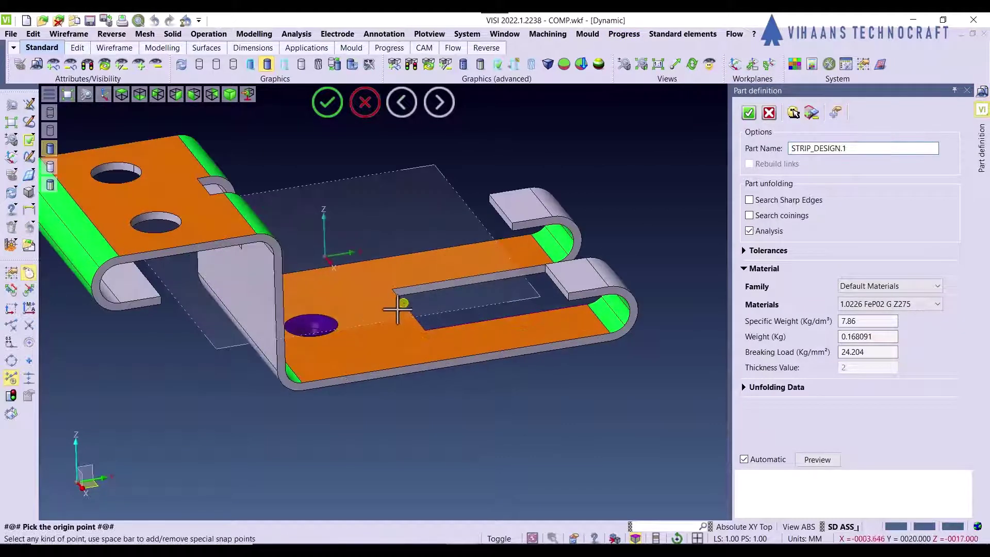
click(395, 312)
scroll(413, 382, down, 4)
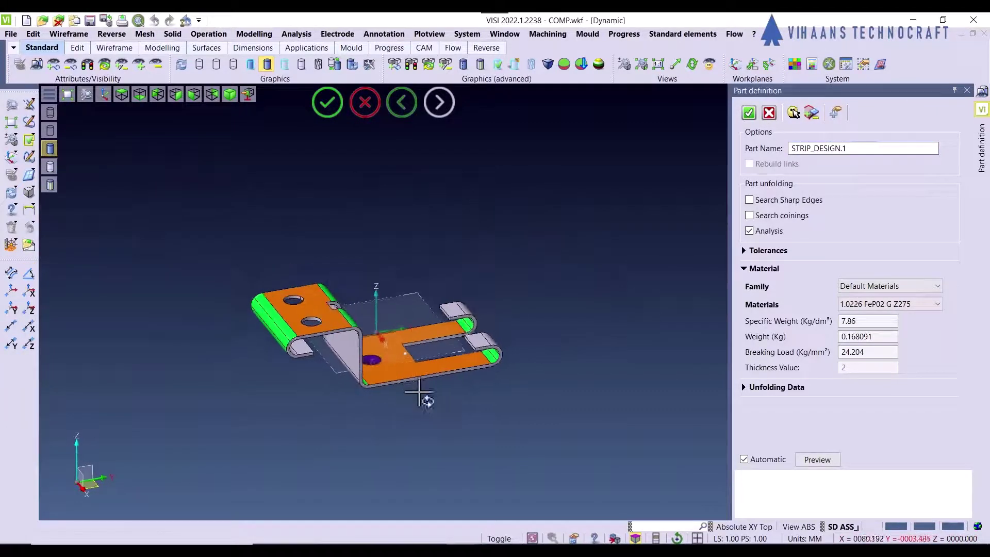
click(750, 113)
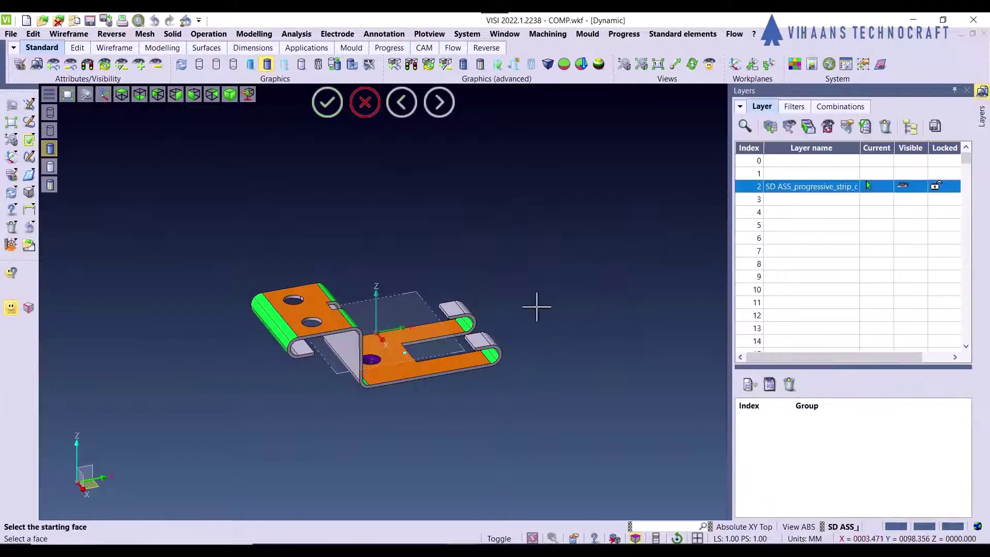
Start a step unfolding and select the lower bend segment of the upper flange's rolled edge
scroll(529, 305, up, 2)
scroll(529, 305, down, 1)
click(624, 34)
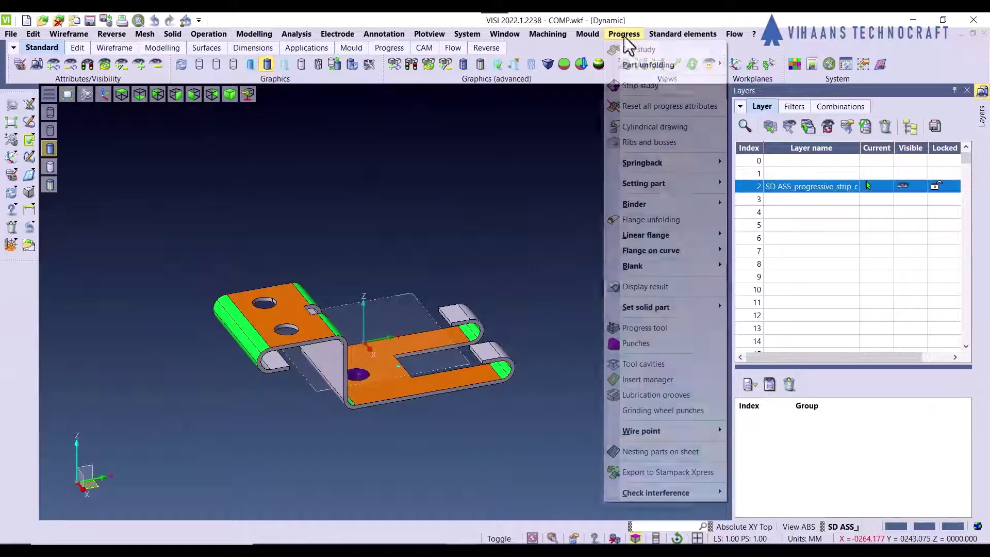
mouse_move(658, 72)
click(769, 108)
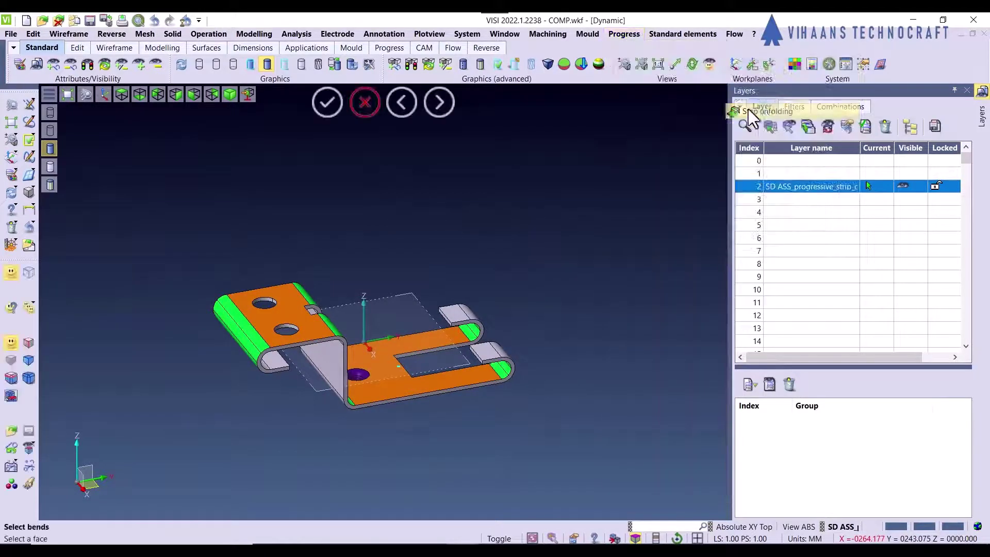
scroll(309, 268, up, 2)
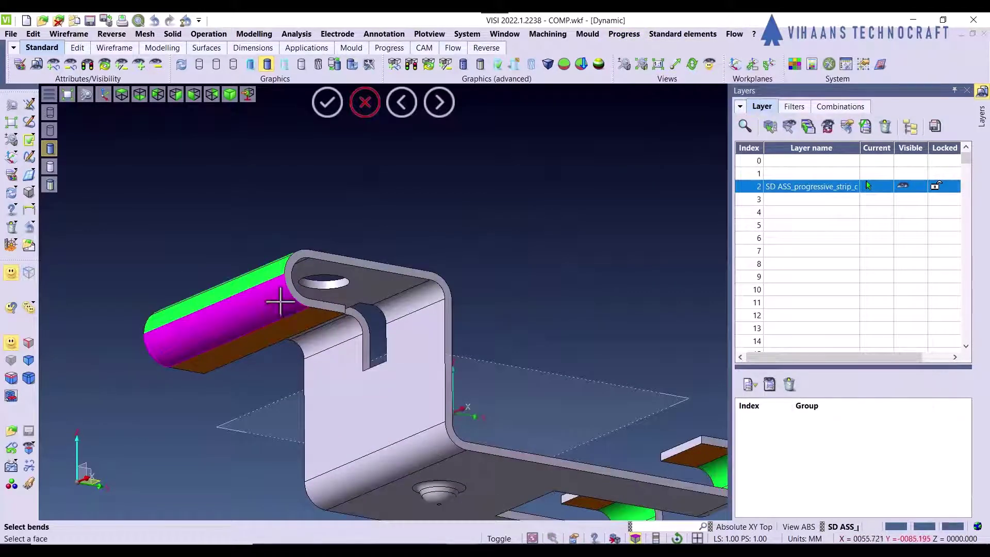
click(280, 303)
middle_drag(311, 299, 361, 319)
scroll(393, 267, down, 3)
middle_drag(393, 267, 398, 292)
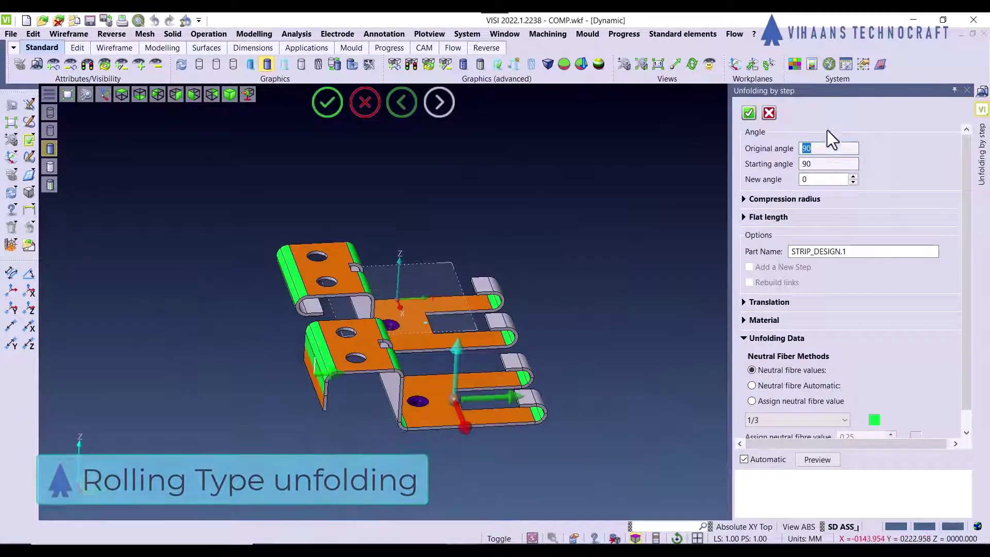
Set the rolled edge's new bend angle to 45 degrees, preview the unfolding and accept it
text(45)
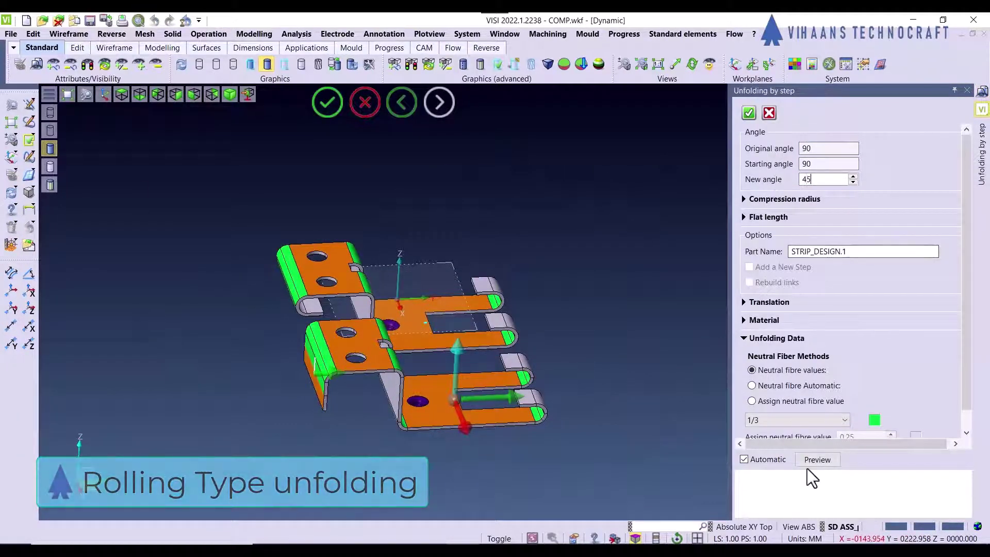
click(807, 462)
mouse_move(544, 297)
middle_down()
mouse_move(554, 268)
mouse_move(543, 288)
middle_up()
scroll(441, 294, up, 3)
middle_drag(442, 294, 456, 301)
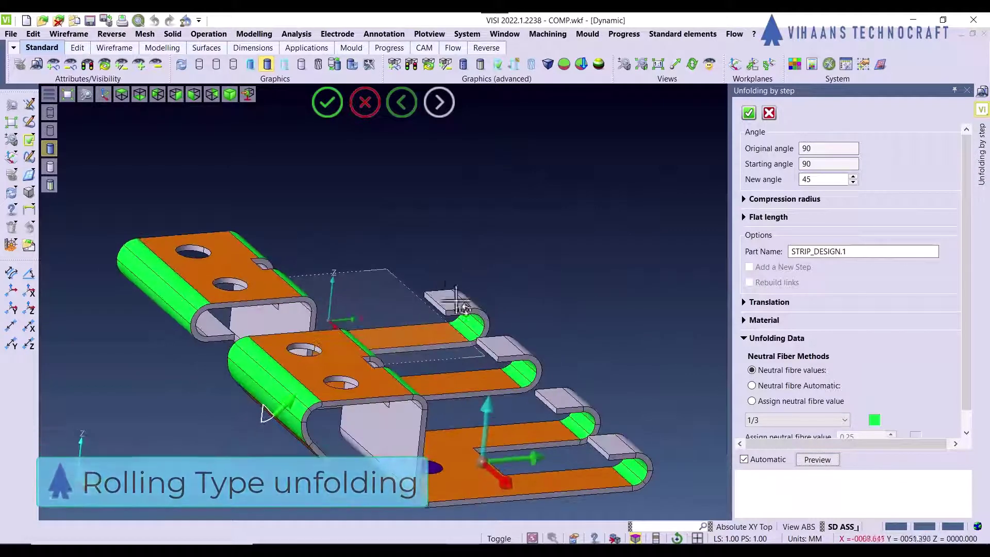
right_click(437, 231)
Partly unfold the upper bend segments of both hooked arms on the unfolded bracket copy
scroll(433, 231, down, 3)
scroll(503, 346, up, 3)
middle_drag(504, 347, 509, 348)
scroll(498, 344, up, 3)
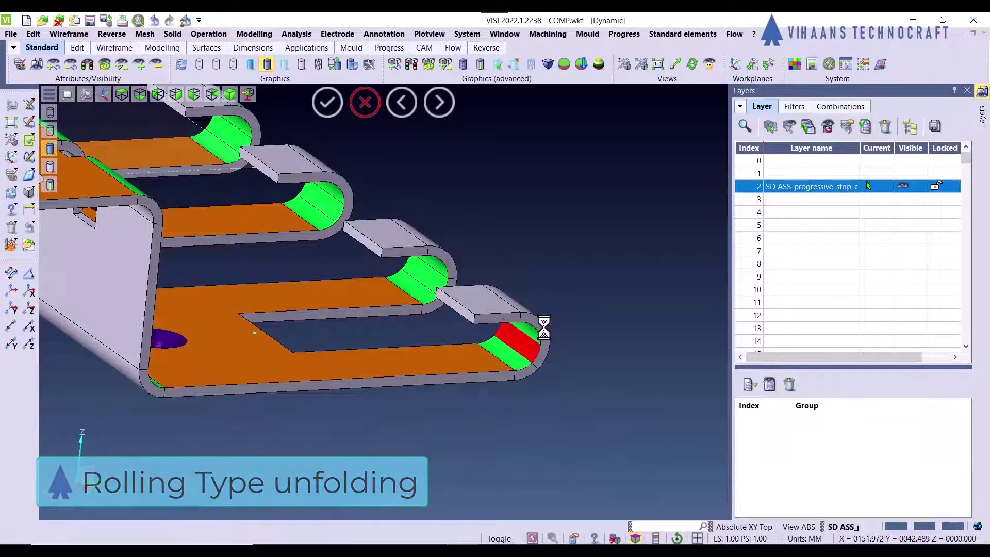
scroll(544, 327, down, 3)
right_click(579, 237)
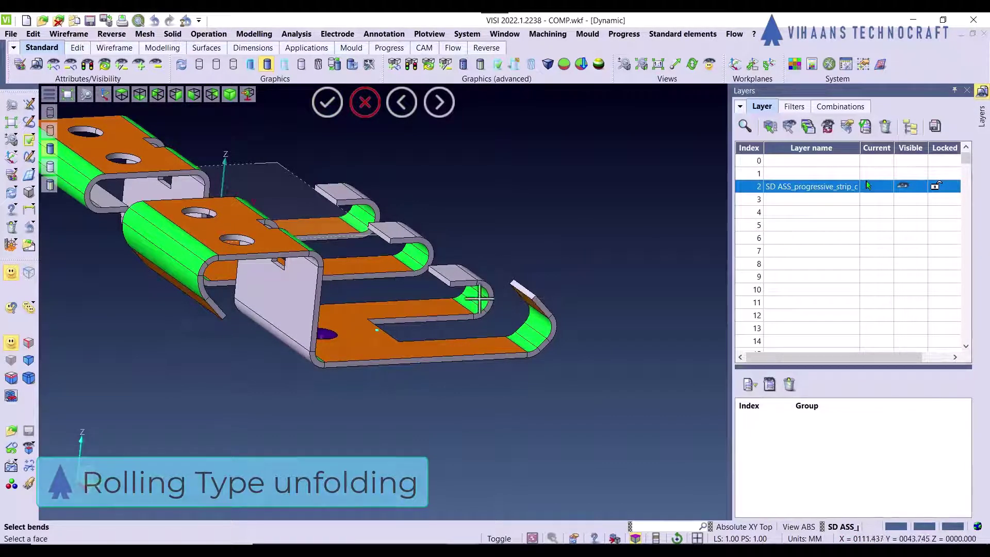
right_click(535, 255)
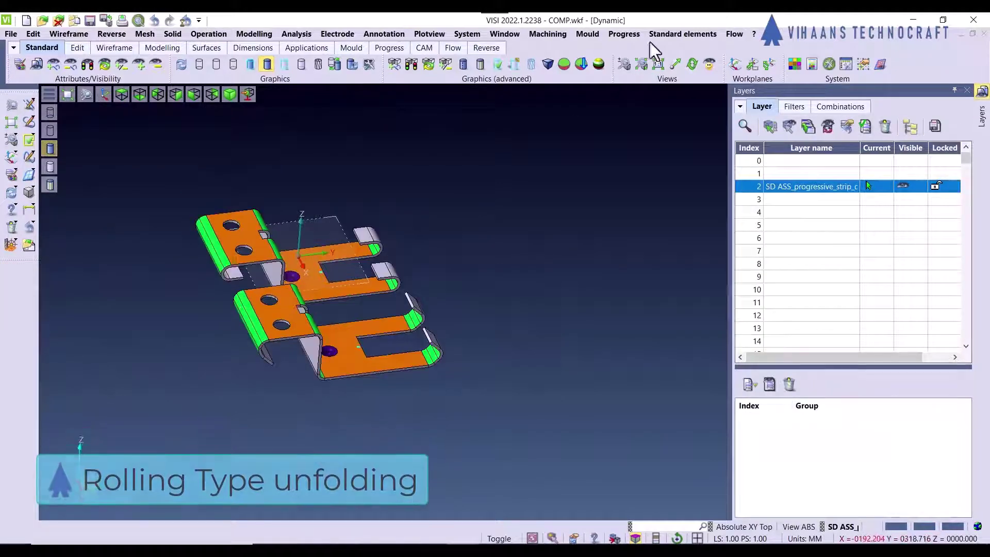
Unfold the rolled-edge bend segment next to the flange's perforated top face from 45 to 0 degrees as a new step
click(624, 34)
mouse_move(642, 66)
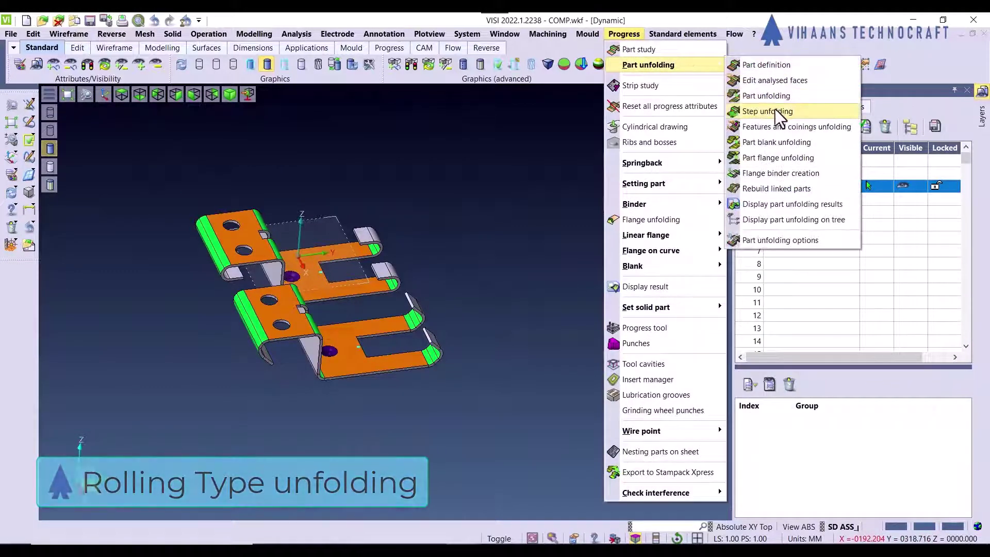
click(768, 111)
scroll(257, 307, up, 2)
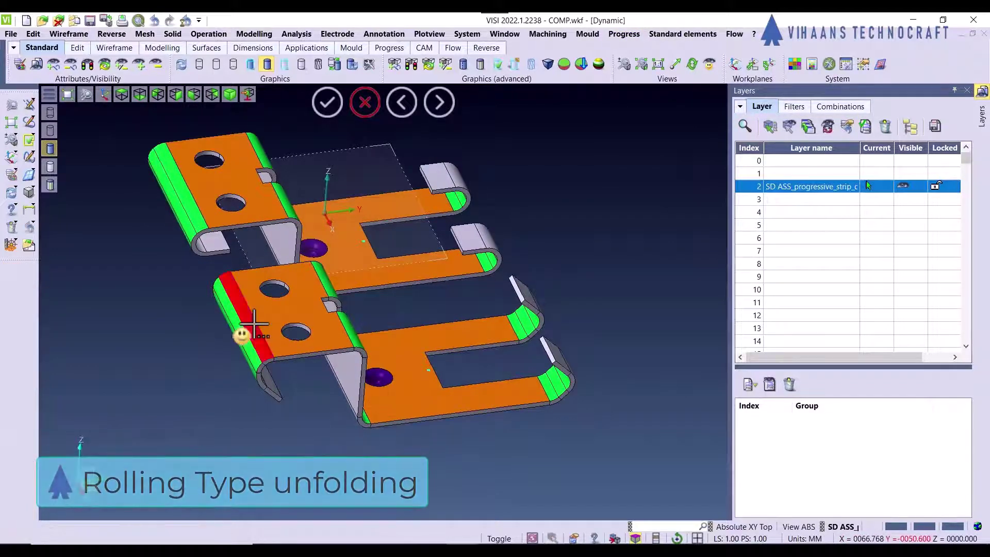
click(254, 324)
scroll(255, 324, down, 3)
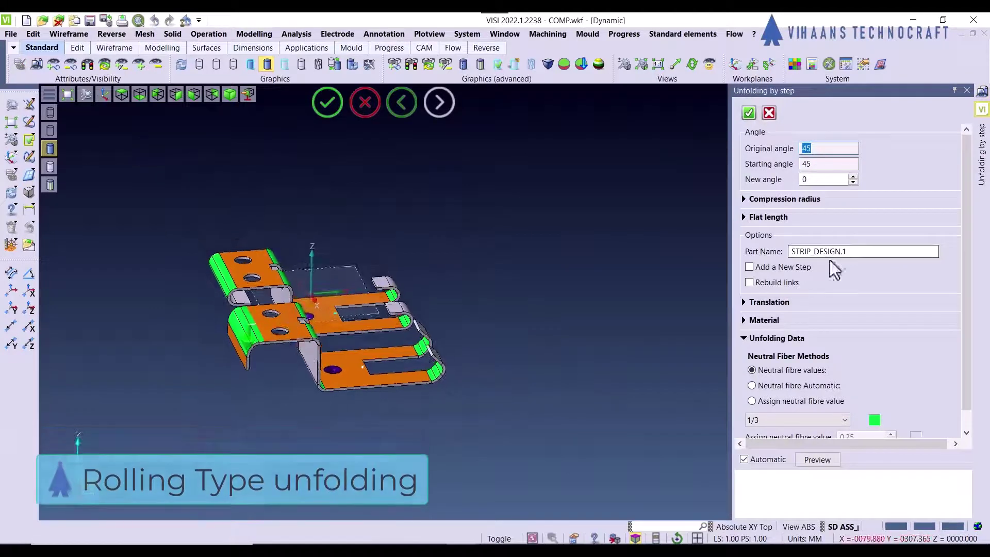
click(788, 265)
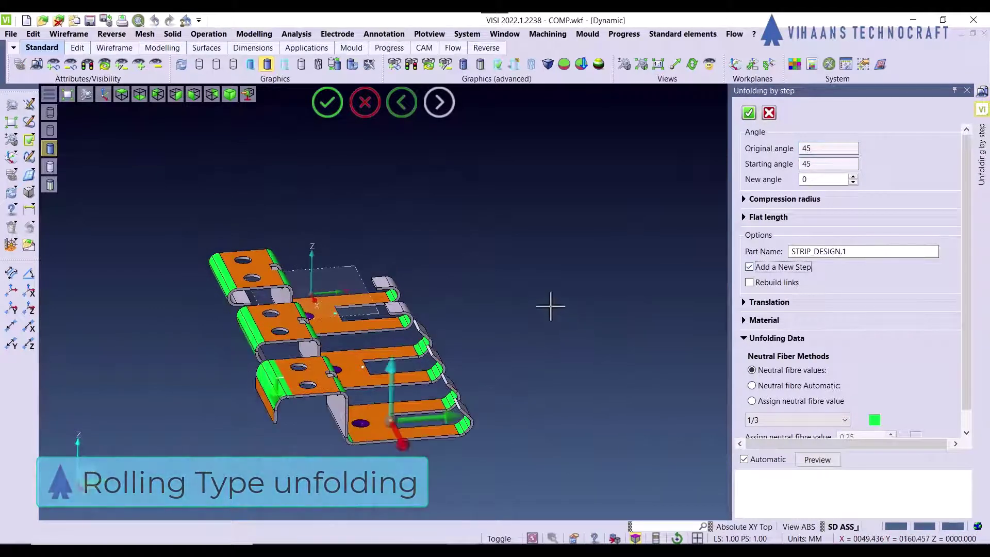
mouse_move(523, 304)
middle_down()
mouse_move(556, 297)
mouse_move(537, 315)
middle_up()
right_click(511, 304)
scroll(386, 315, down, 4)
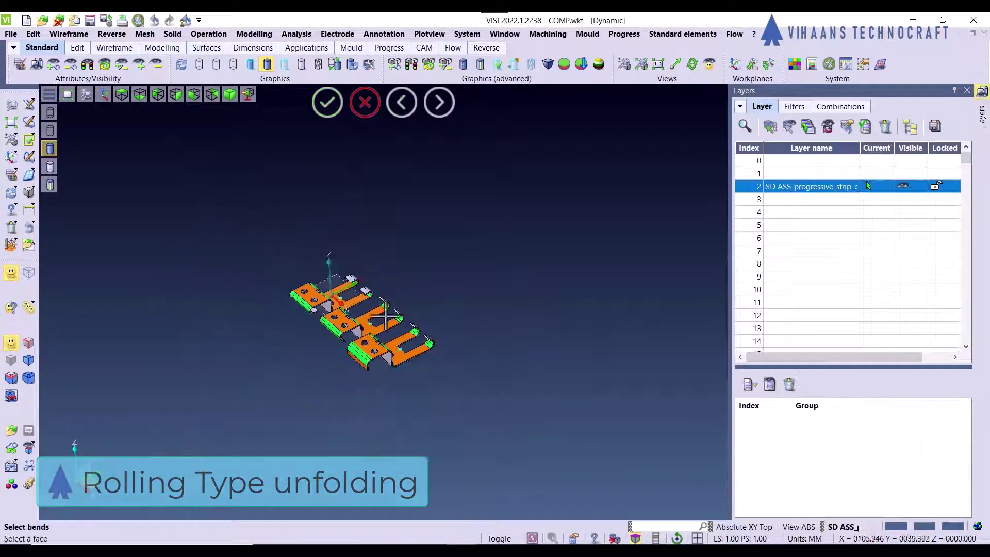
Copy the last unfolded bracket along the X axis as a further strip station, retaining its attributes
click(11, 227)
middle_drag(204, 274, 176, 276)
scroll(178, 275, up, 3)
click(33, 34)
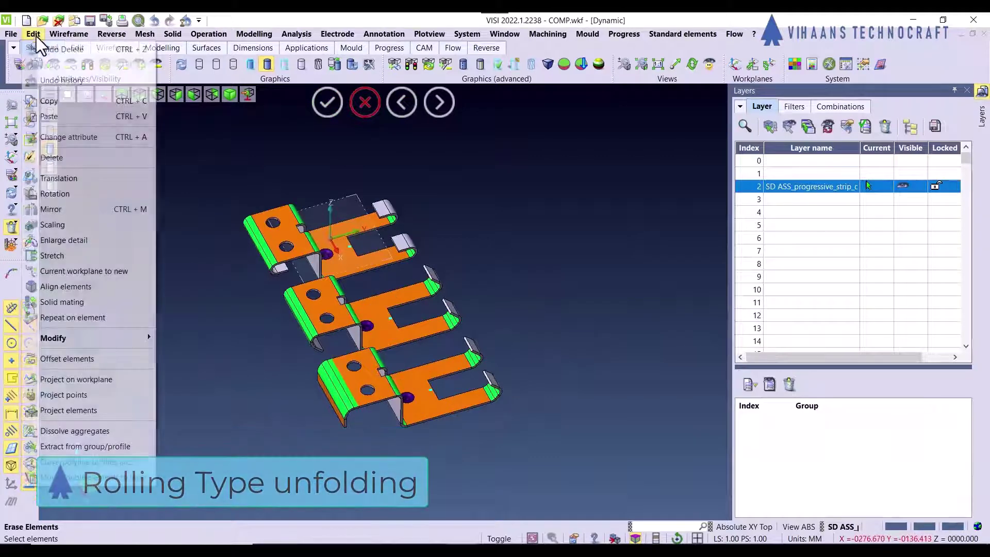
click(78, 177)
click(356, 371)
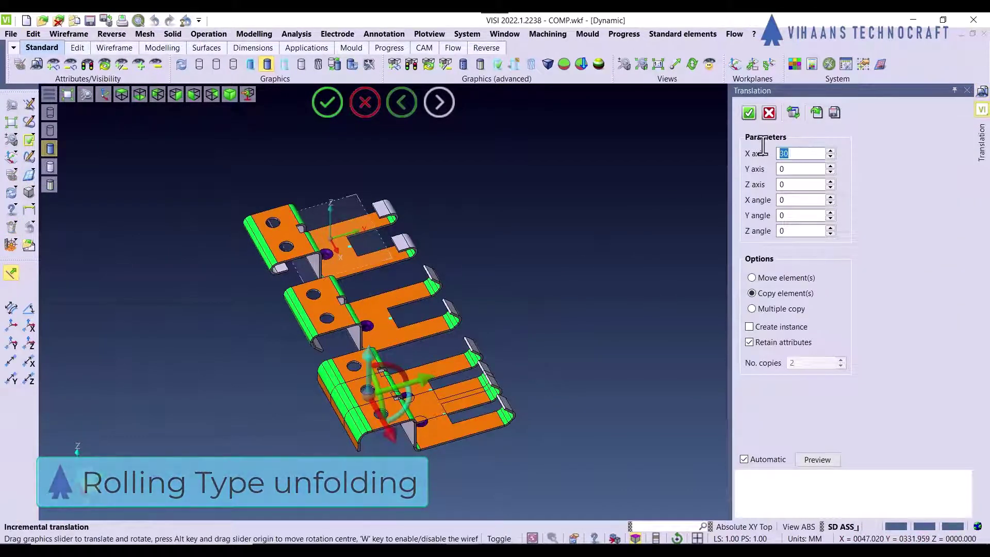
click(818, 460)
right_click(496, 254)
scroll(230, 243, down, 3)
middle_drag(318, 372, 307, 369)
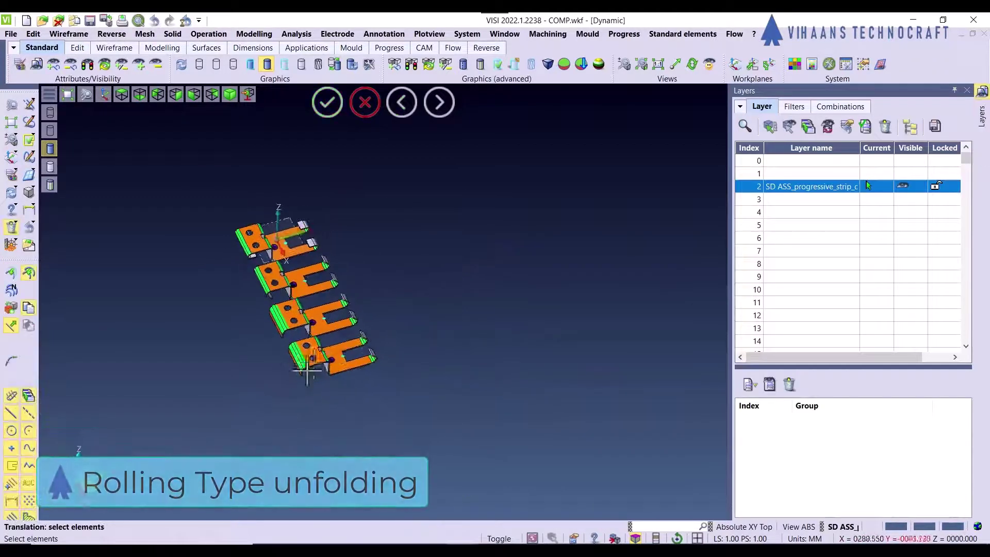
Step-unfold the last bracket's bend between base and upright wall to 45 degrees, adding it as a new step
scroll(307, 370, up, 3)
scroll(409, 302, down, 1)
click(624, 33)
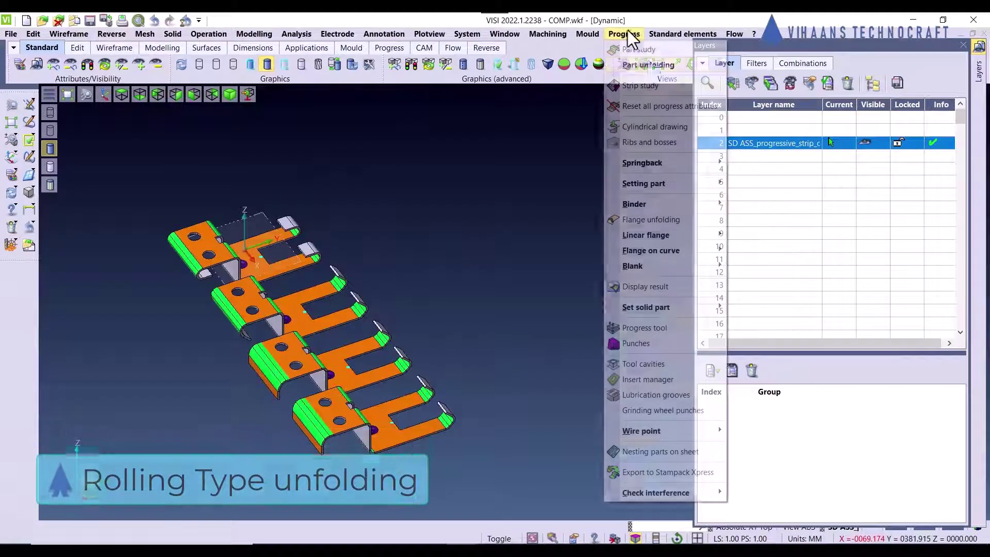
mouse_move(648, 65)
click(762, 96)
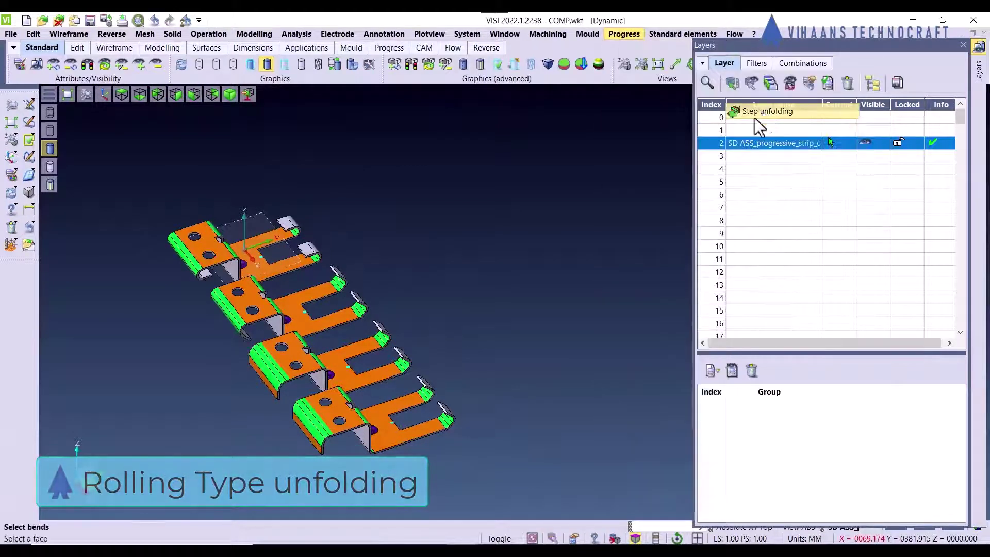
scroll(358, 367, up, 3)
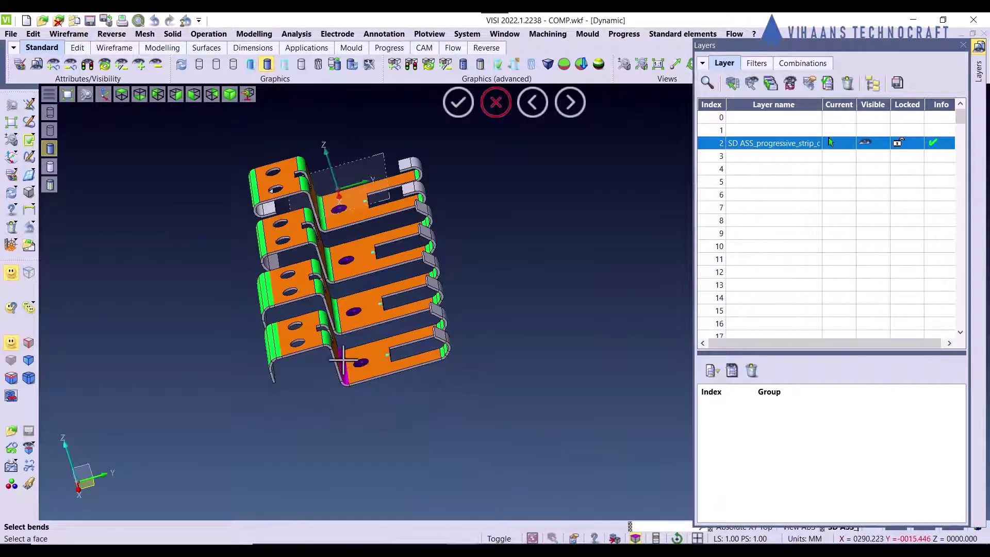
click(342, 361)
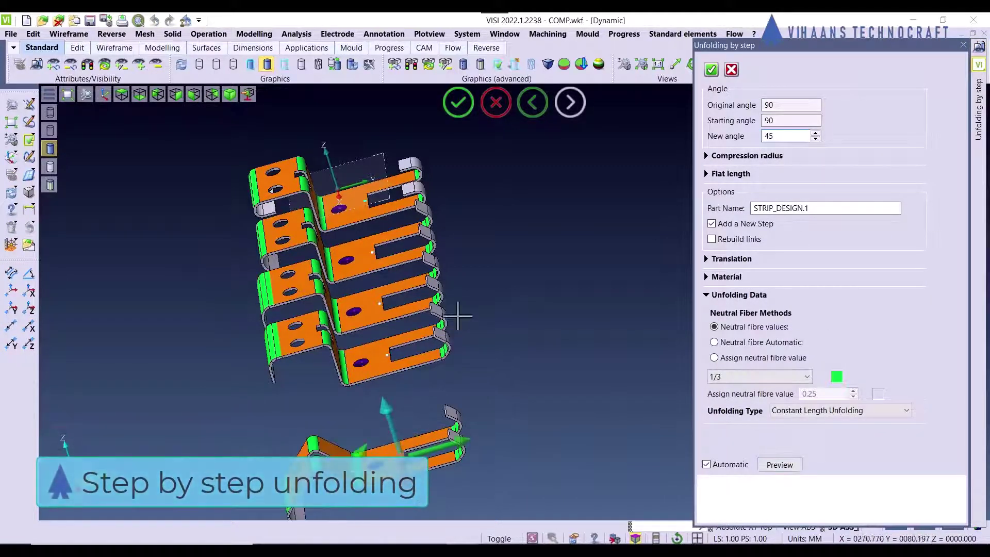
Set the new unfolding step's X-axis offset to 90 mm and preview the result
middle_drag(457, 315, 489, 325)
scroll(497, 430, down, 2)
scroll(465, 438, up, 1)
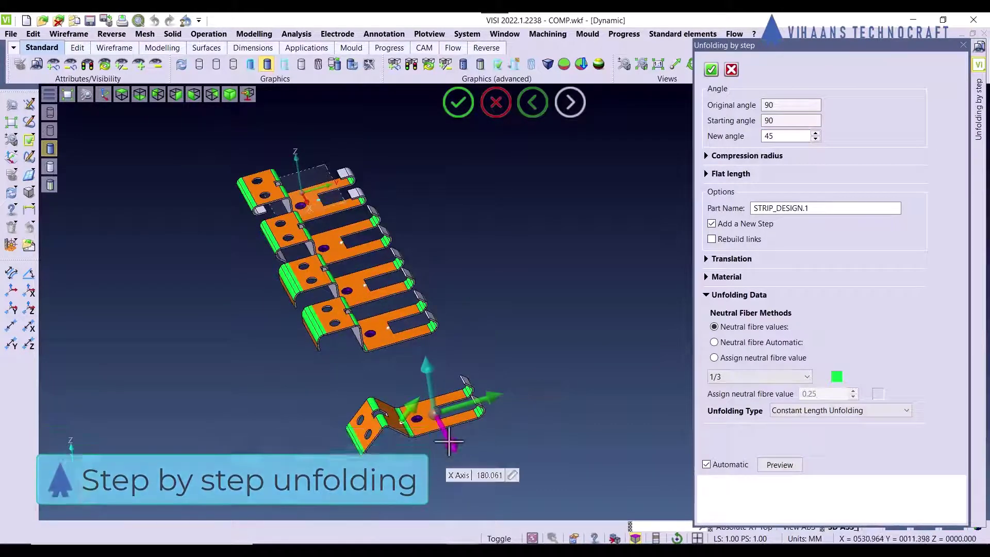
click(491, 475)
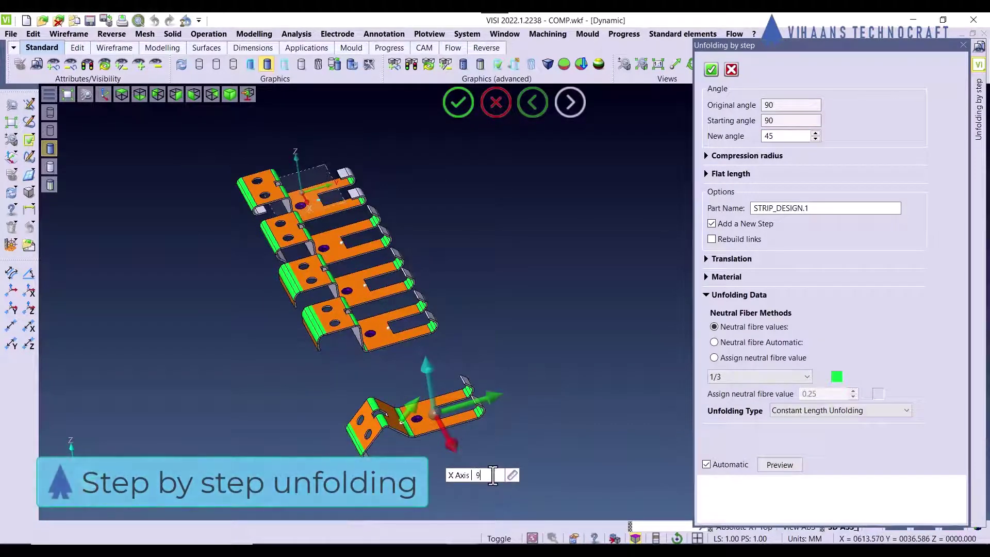
click(777, 466)
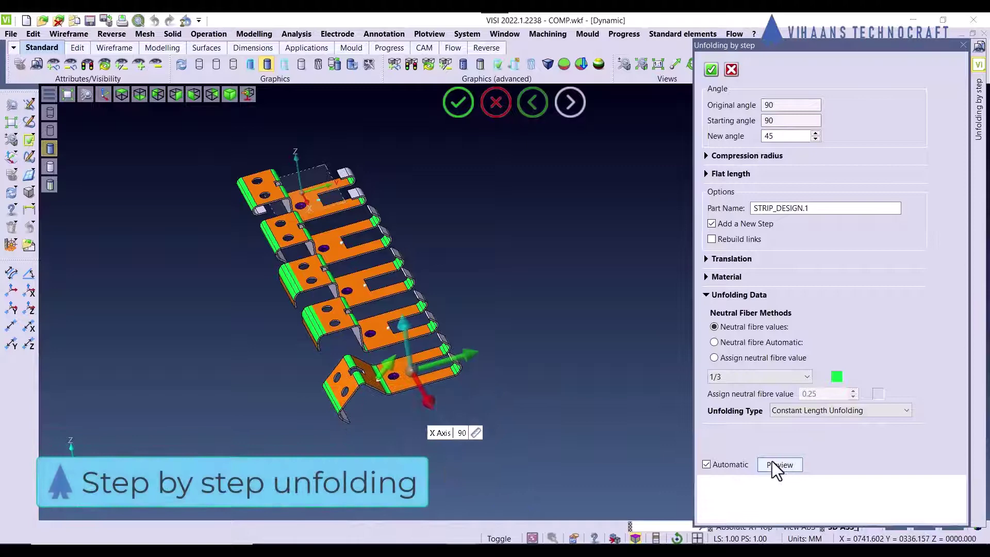
middle_click(521, 307)
Unfold the 45-degree bend segment of the last bracket's farther hooked arm to 0 degrees as a new step
right_click(467, 232)
click(523, 240)
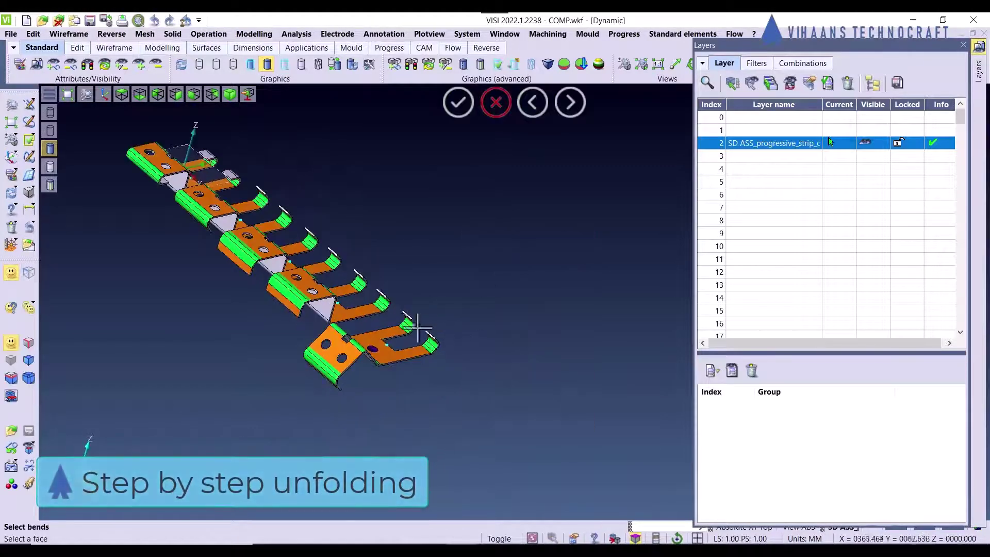
scroll(418, 327, up, 2)
click(404, 324)
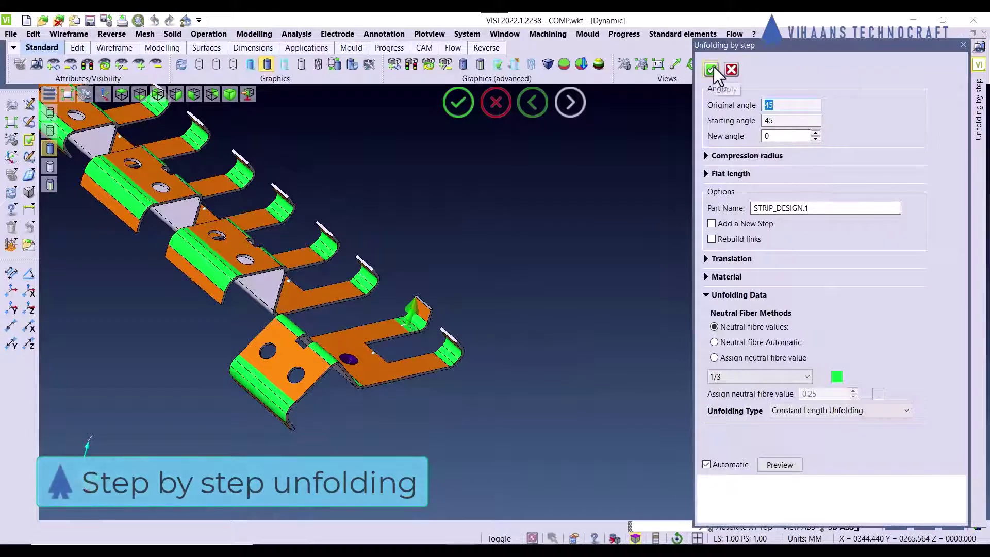
click(736, 224)
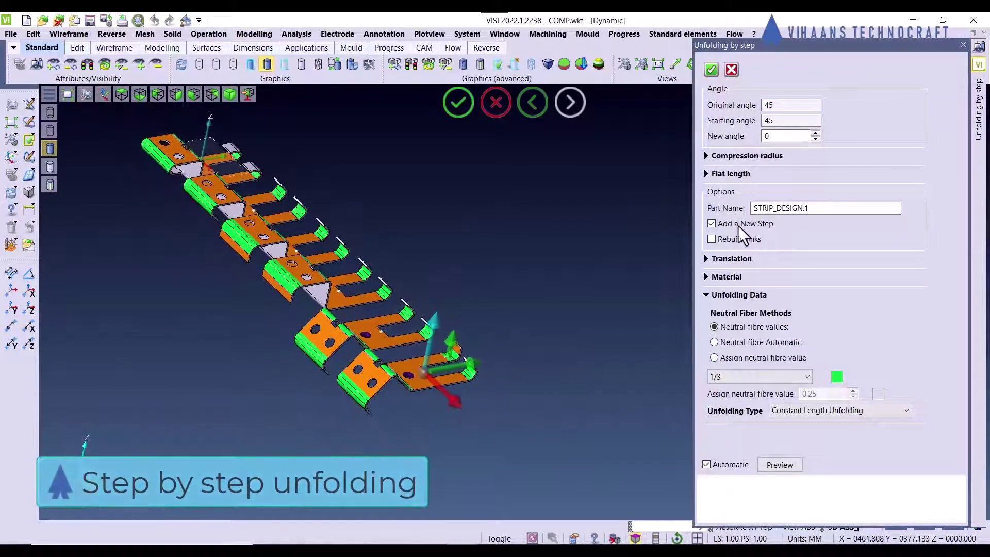
click(711, 70)
Unfold the nearer hooked arm's 45-degree bend segment to 0 degrees within the same step, without adding a new one
scroll(467, 382, up, 3)
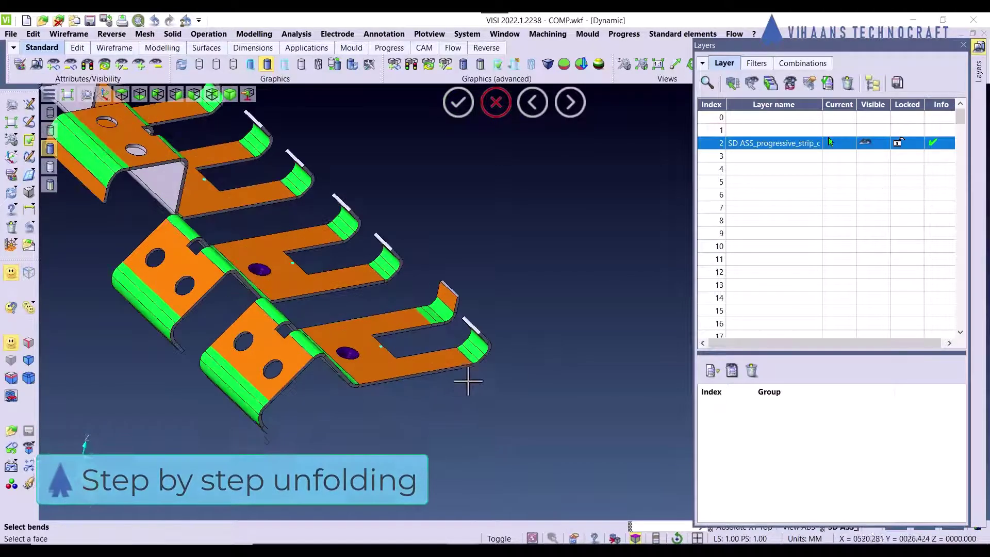
click(468, 354)
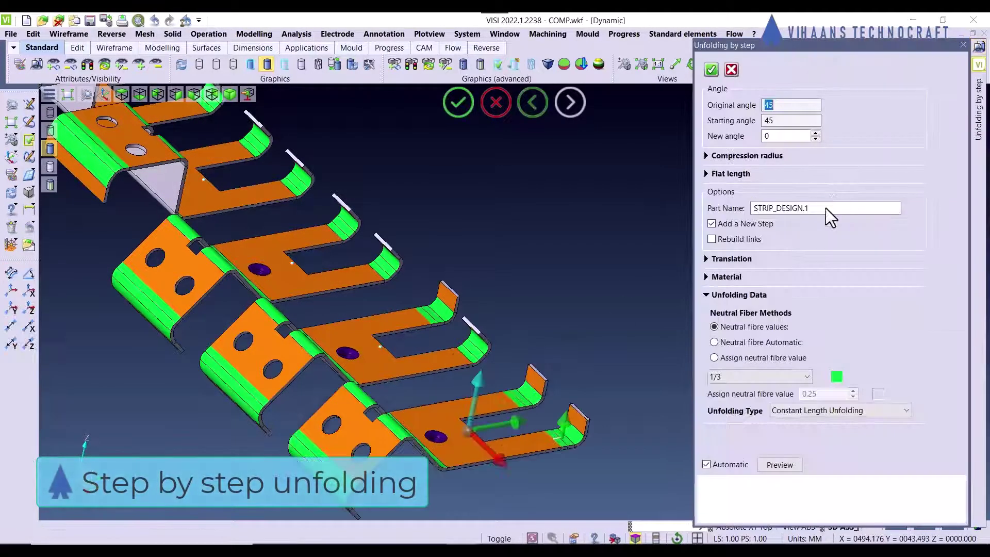
click(758, 224)
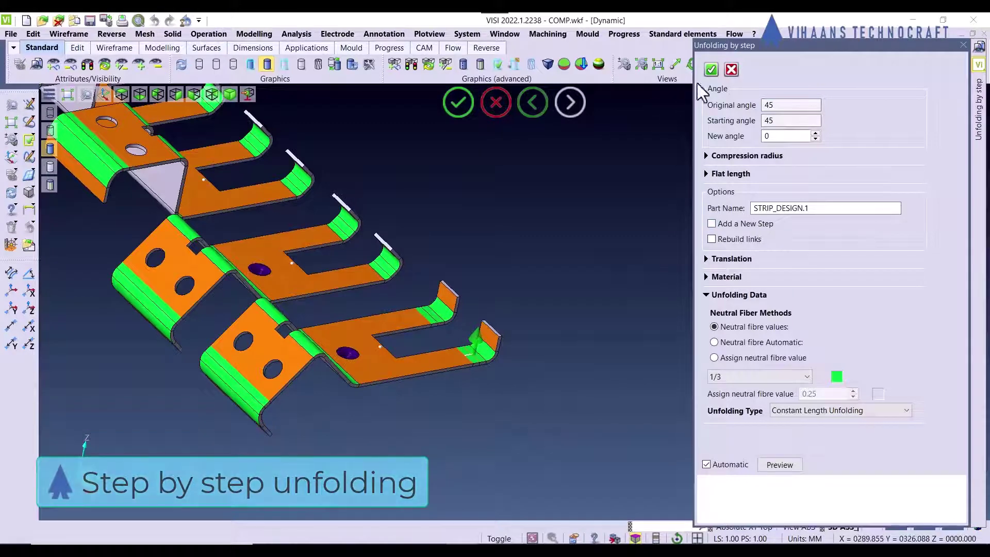
click(711, 70)
scroll(463, 370, down, 2)
scroll(431, 353, up, 2)
scroll(432, 350, down, 3)
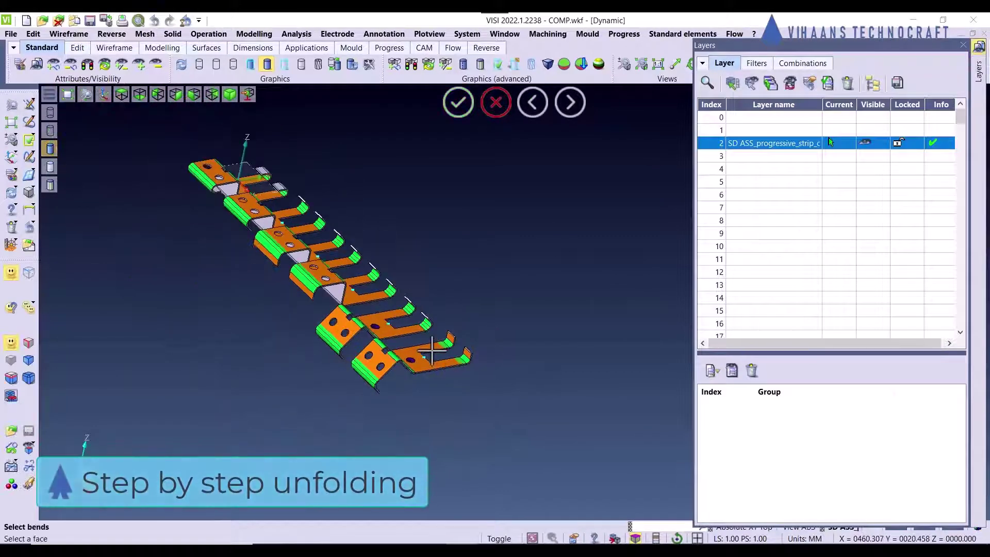
middle_drag(434, 346, 446, 360)
scroll(379, 345, up, 2)
middle_drag(379, 345, 364, 344)
scroll(378, 344, down, 3)
right_click(451, 201)
right_click(451, 201)
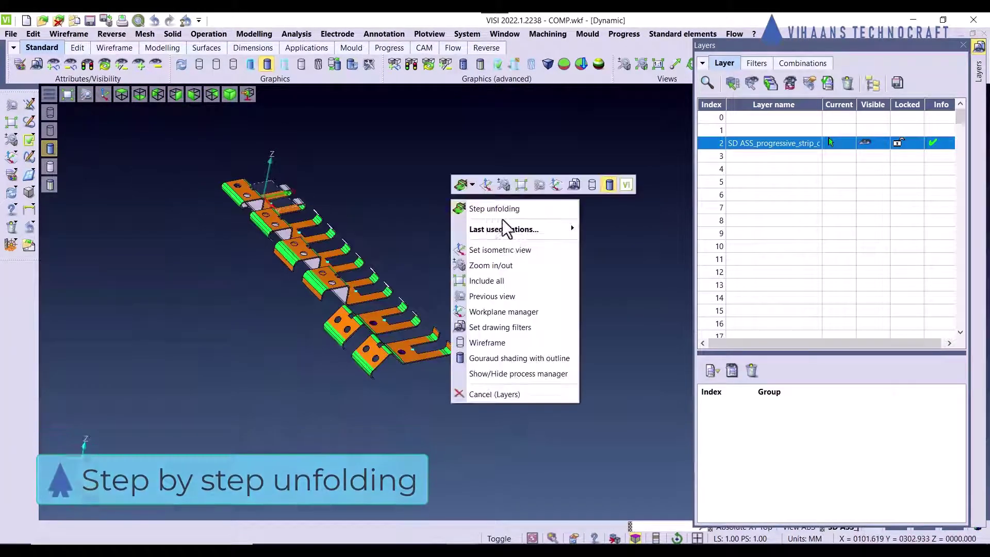
click(517, 210)
scroll(444, 367, up, 4)
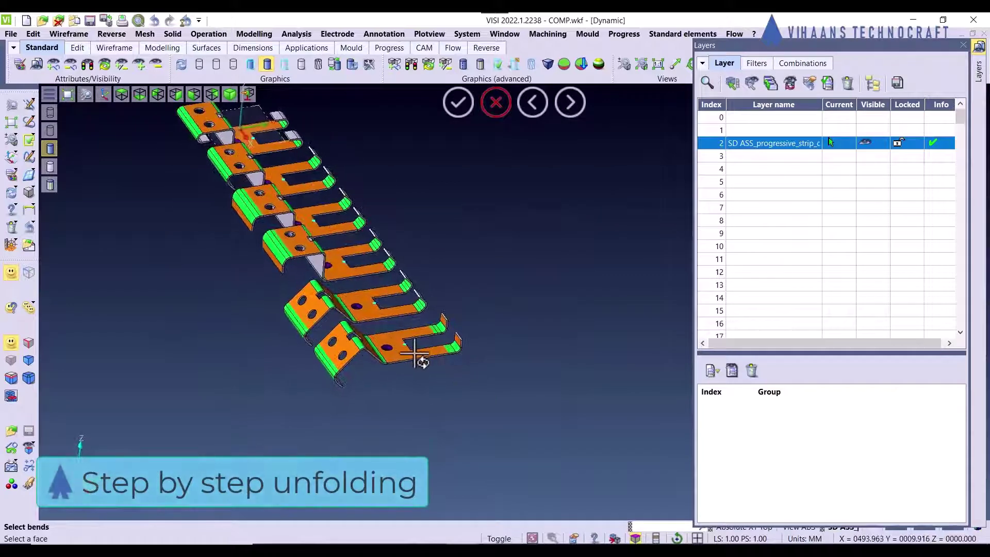
middle_drag(346, 335, 357, 357)
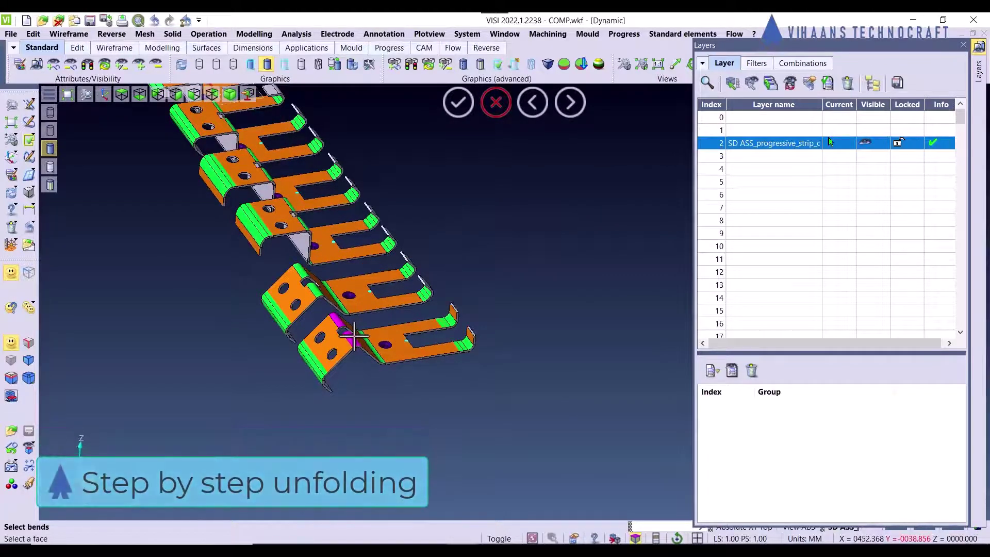
click(510, 107)
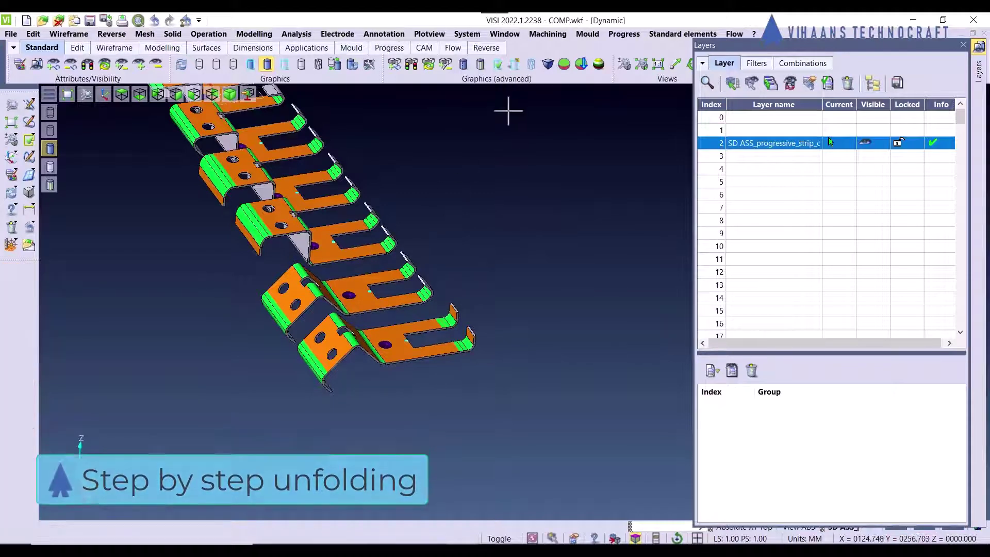
Try to step-unfold the last bracket's bend between base and upright wall to 0 degrees without adding a new step
scroll(476, 376, down, 2)
middle_drag(414, 352, 430, 389)
scroll(430, 388, up, 2)
scroll(405, 347, up, 1)
scroll(404, 354, down, 2)
scroll(364, 275, down, 4)
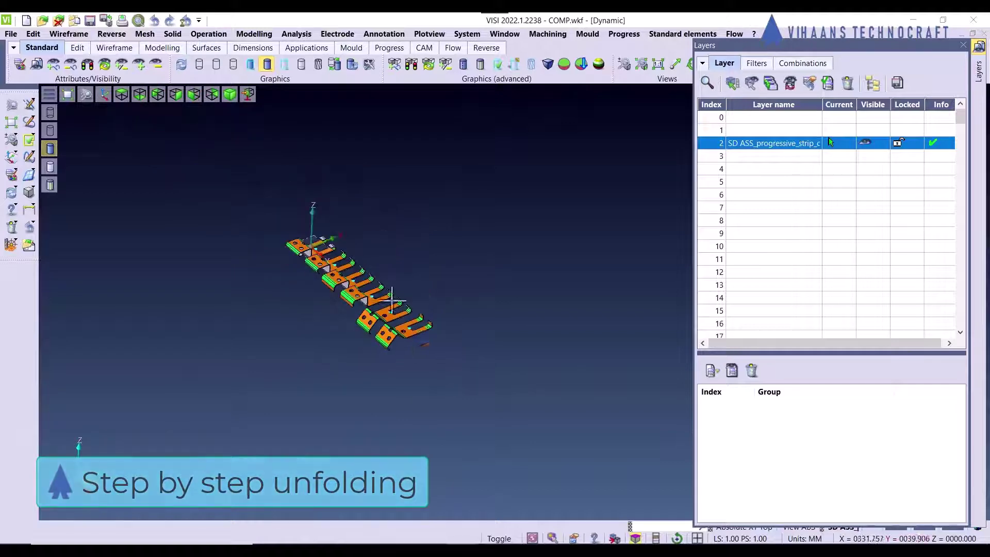
scroll(364, 276, up, 3)
click(630, 33)
mouse_move(639, 64)
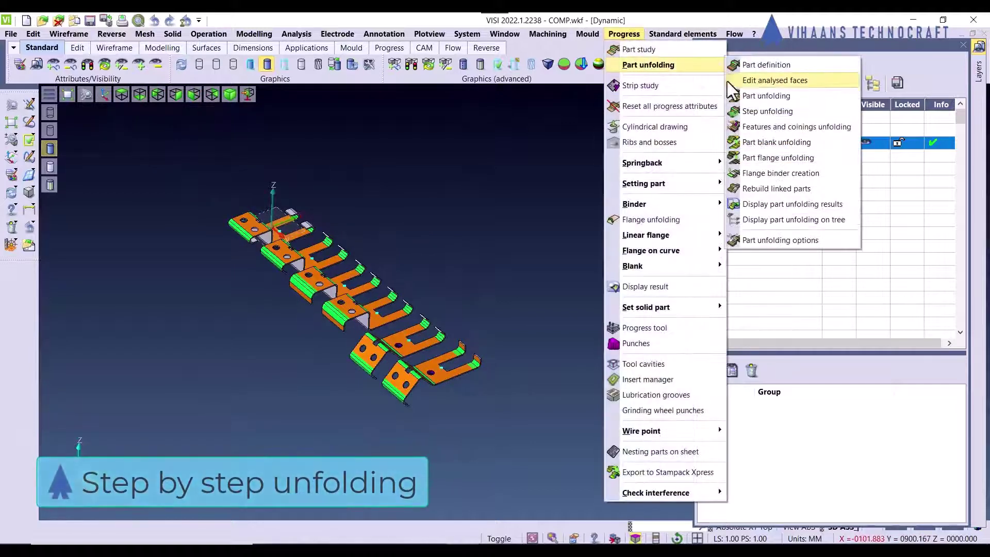
click(765, 111)
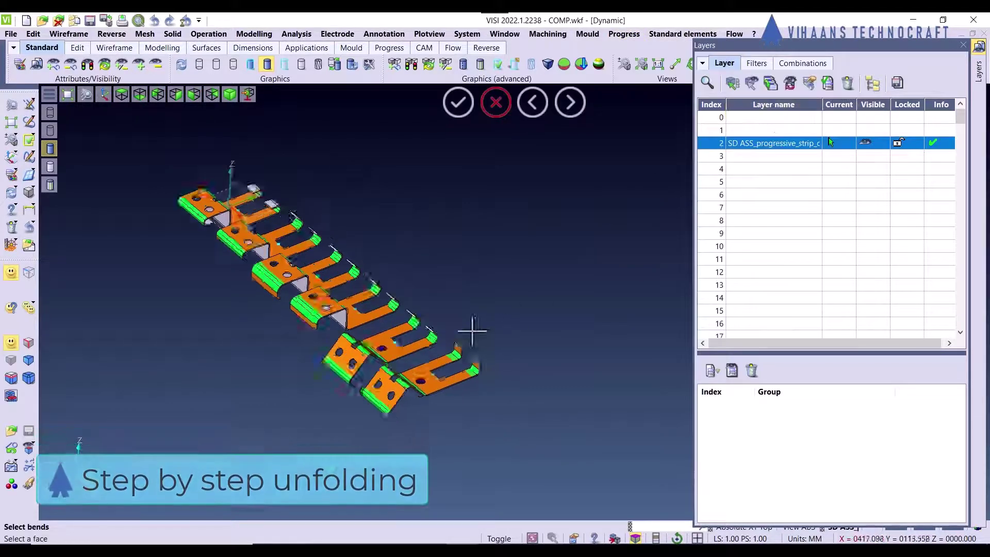
scroll(459, 338, down, 4)
scroll(406, 402, up, 4)
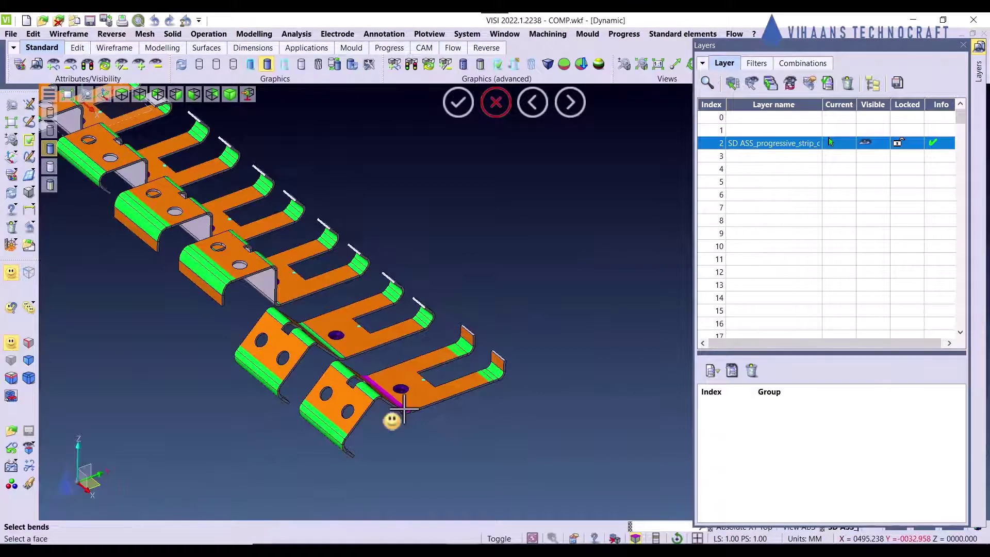
click(402, 407)
scroll(408, 382, down, 3)
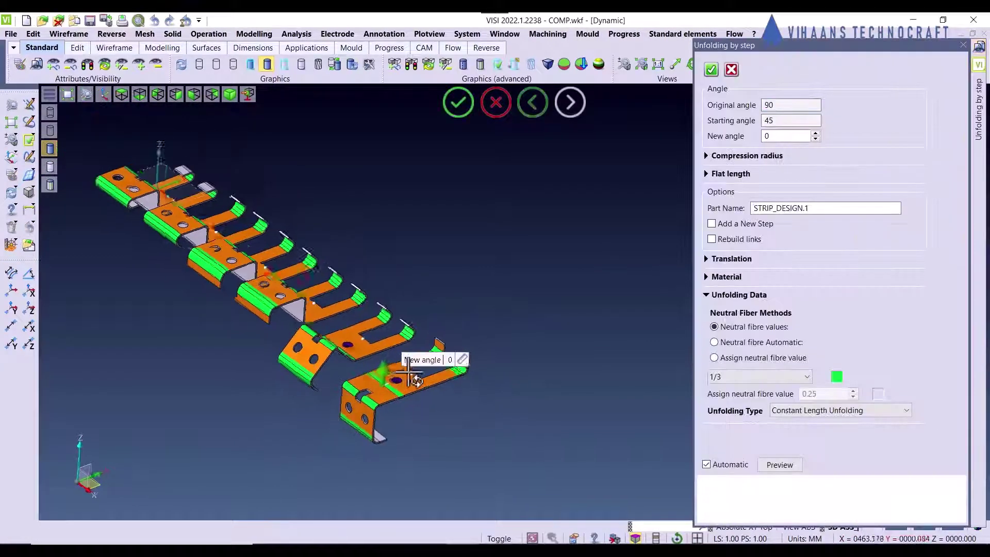
scroll(410, 371, down, 2)
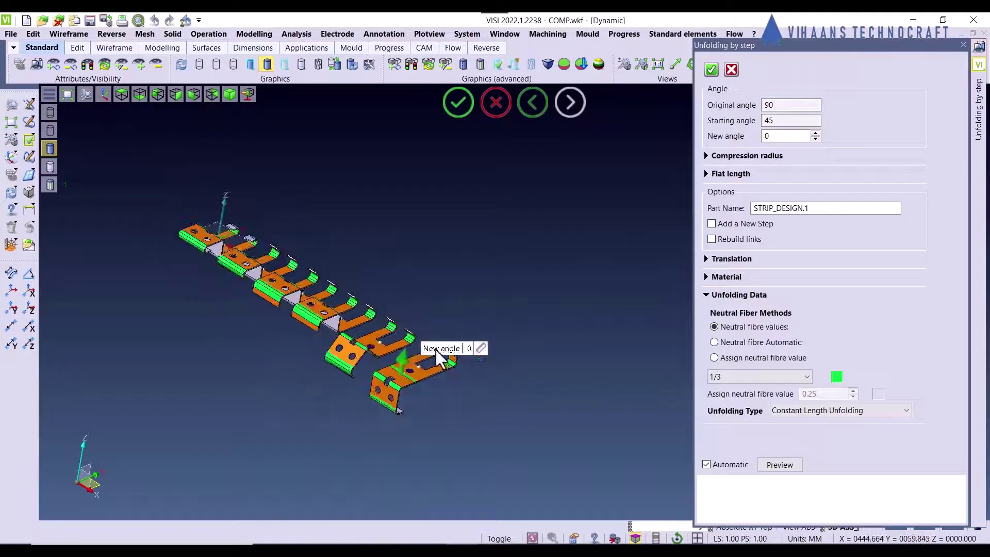
click(711, 69)
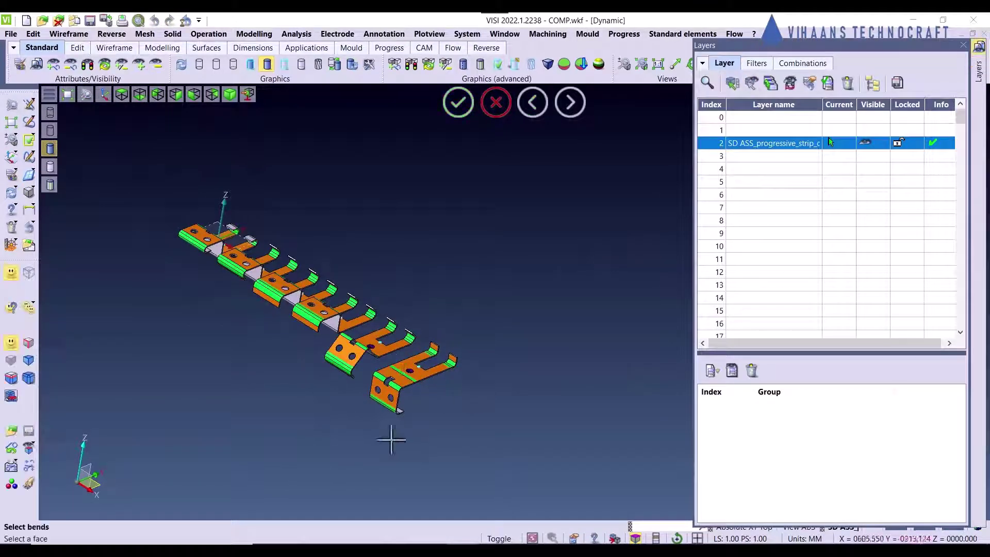
Try to unfold the last bracket's 90-degree bend between upright wall and holed flange to 0 degrees within the same step
right_click(513, 259)
click(543, 270)
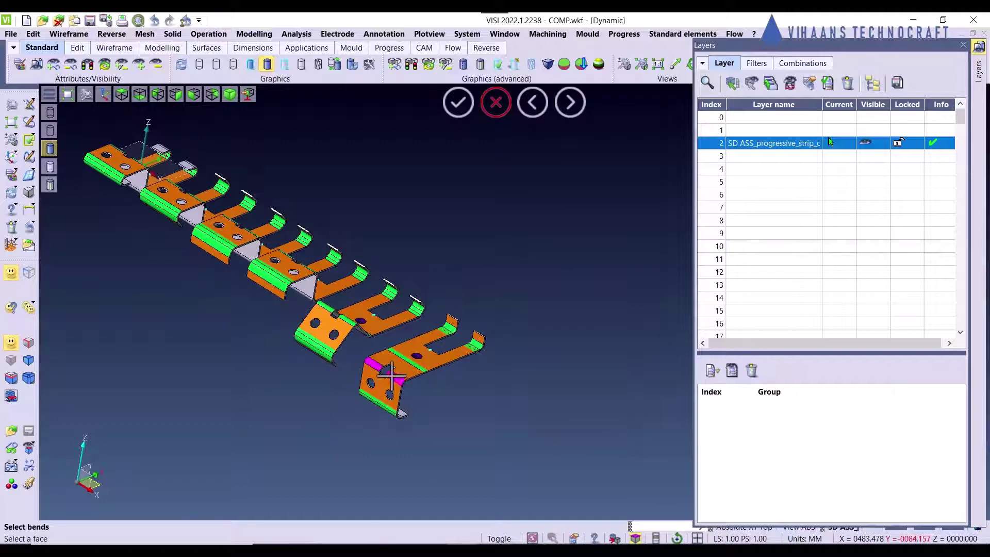
right_click(392, 376)
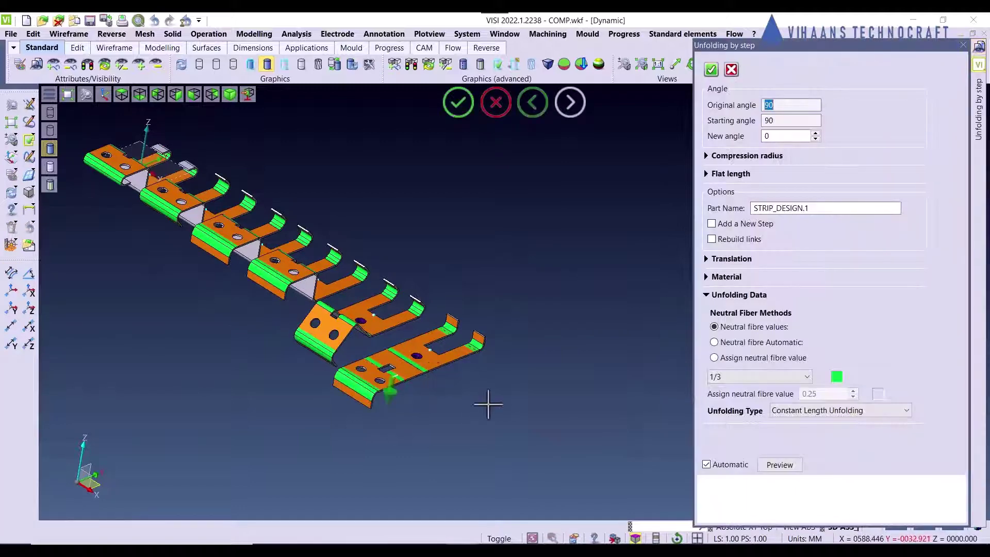
right_click(488, 404)
scroll(470, 381, down, 3)
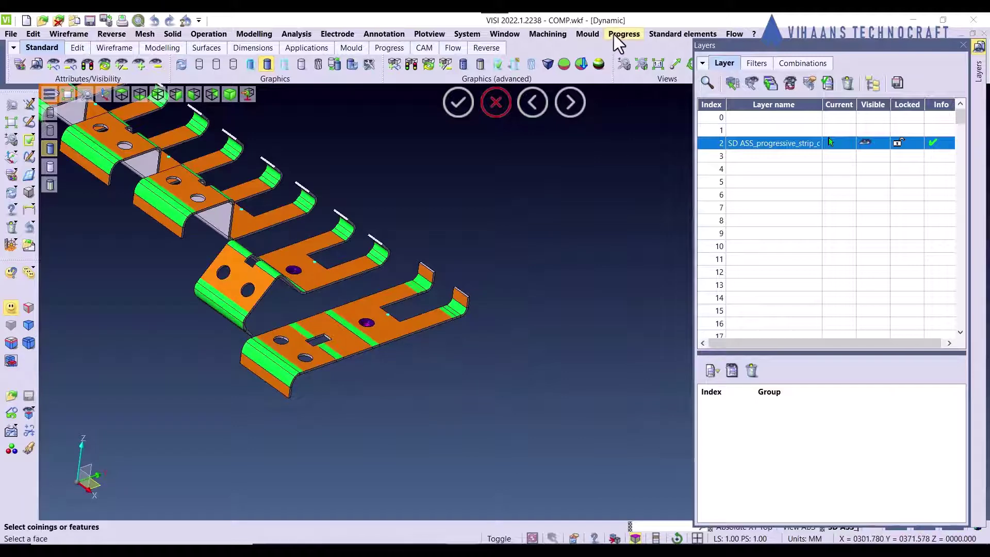
Undo the last bracket's wall-bend and hooked-arm unfoldings until that whole station is removed from the strip
click(615, 35)
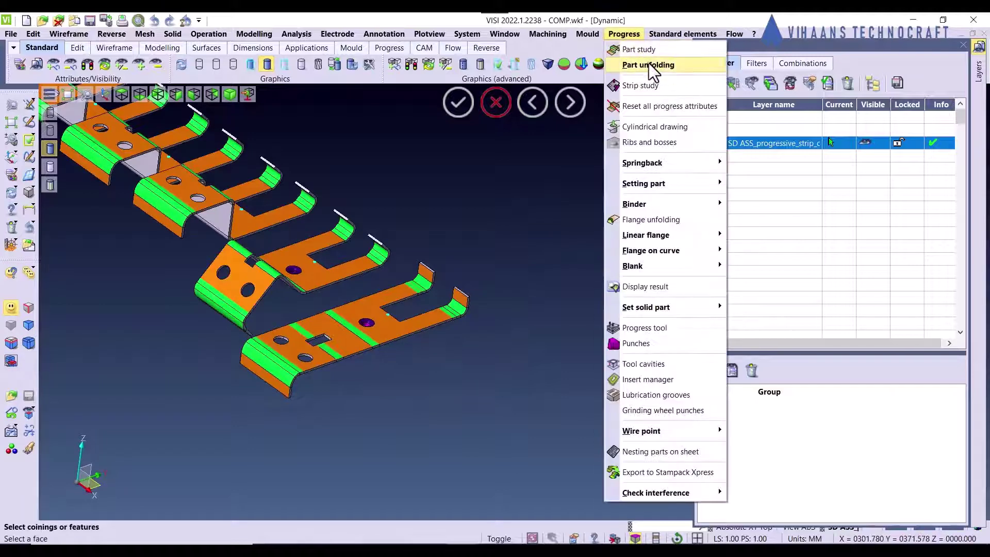
mouse_move(644, 65)
click(774, 117)
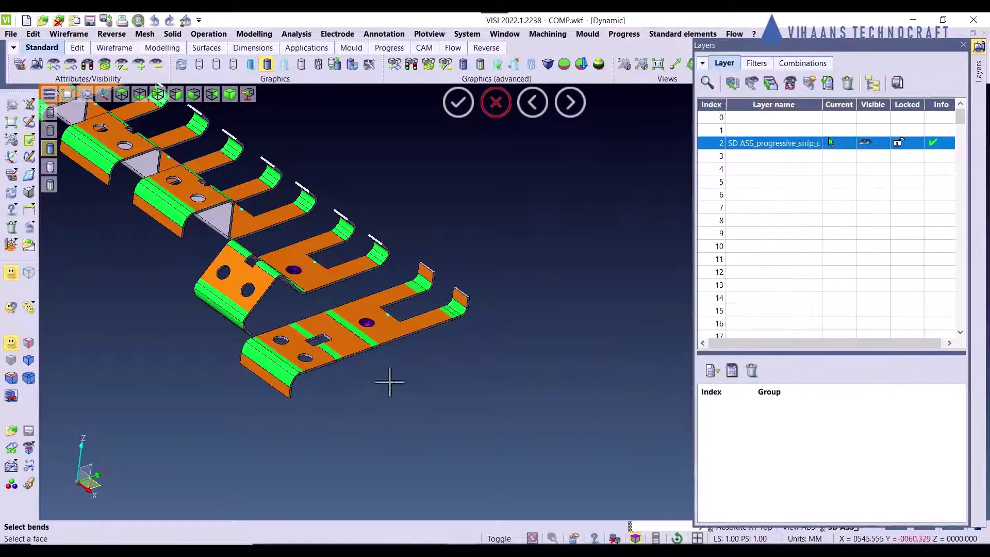
scroll(342, 416, up, 3)
scroll(330, 402, down, 2)
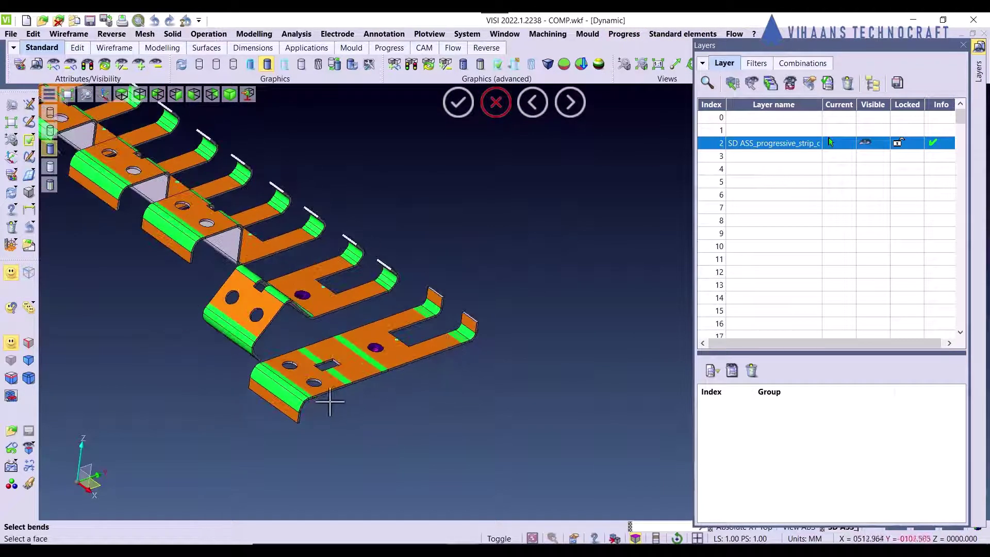
scroll(393, 408, down, 2)
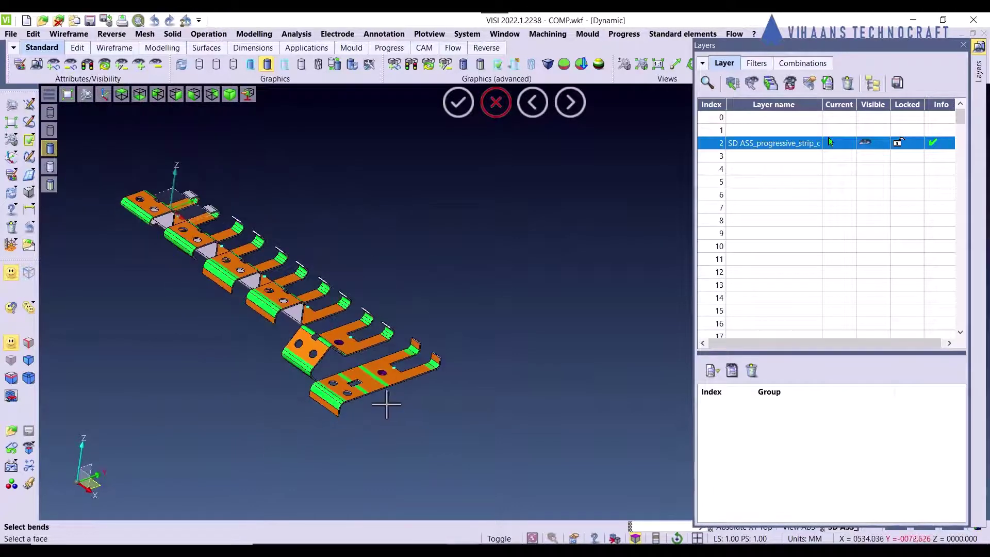
scroll(399, 360, up, 2)
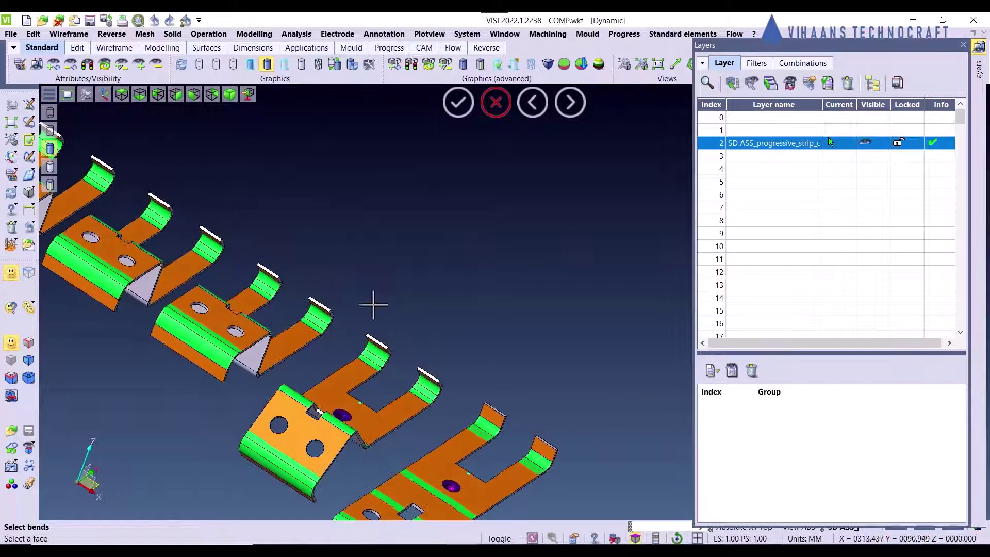
scroll(376, 307, down, 3)
scroll(404, 366, up, 2)
click(405, 366)
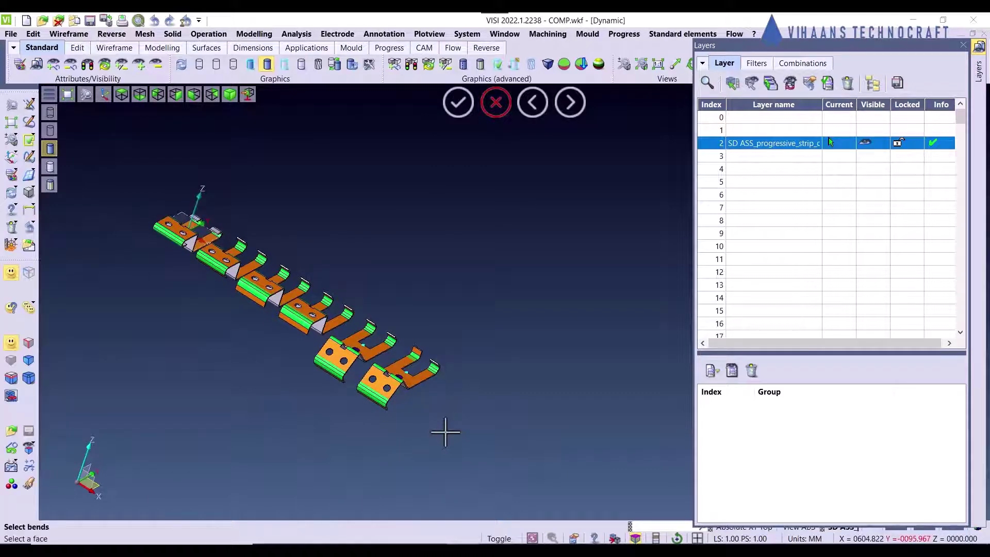
middle_drag(445, 432, 330, 329)
Step-unfold the 45-degree bend segment of the last bracket's nearer hooked arm to 0 degrees as a new step
click(624, 34)
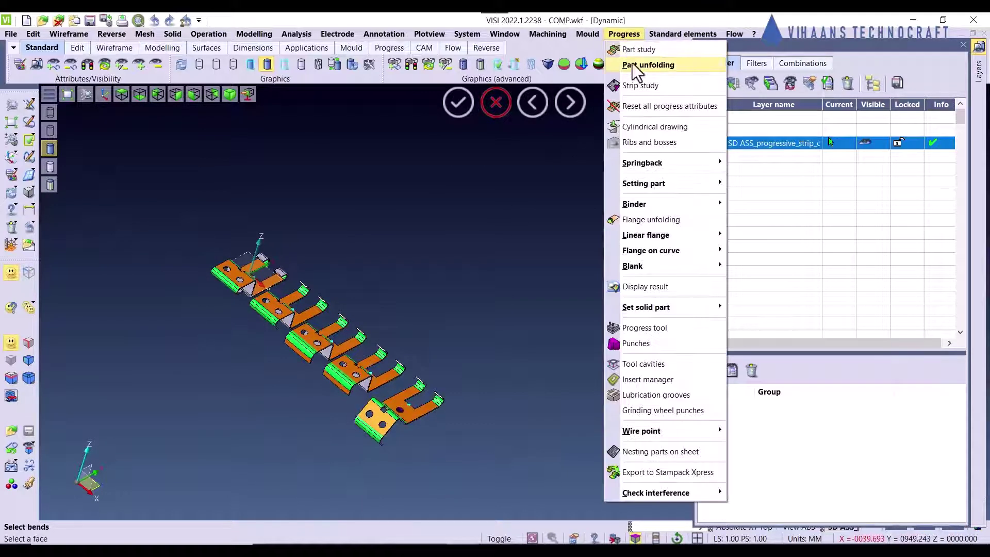
mouse_move(644, 66)
click(784, 113)
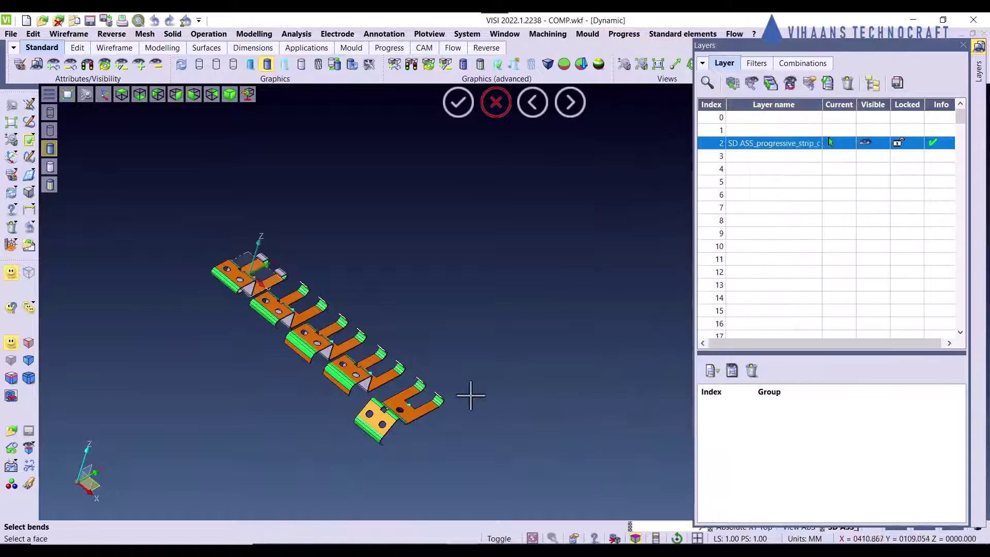
scroll(444, 385, up, 5)
scroll(444, 358, up, 3)
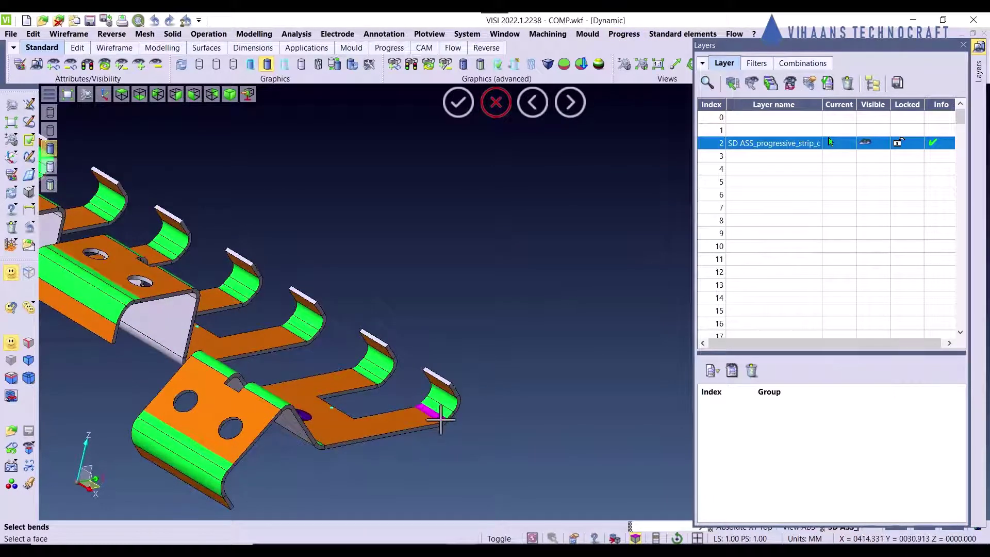
click(441, 420)
scroll(407, 330, down, 3)
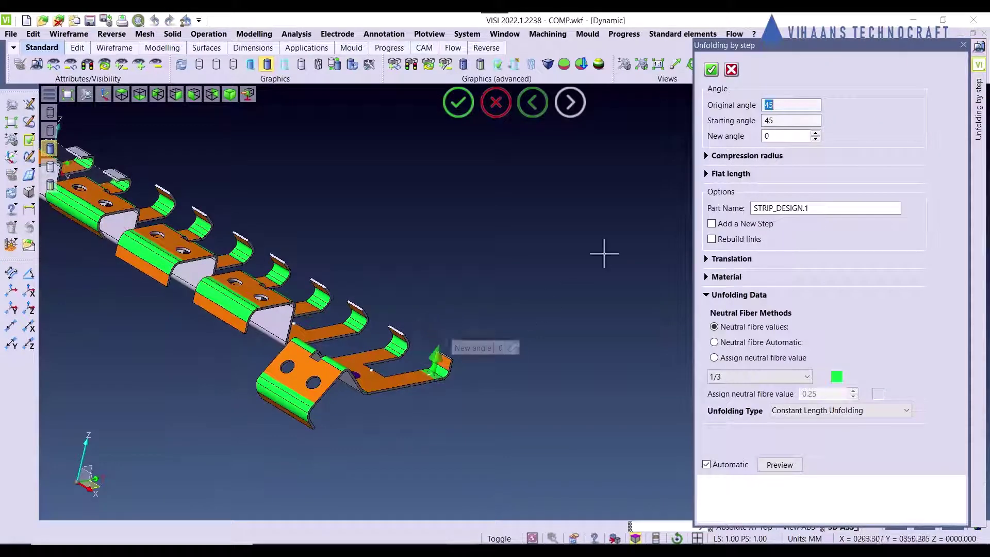
click(722, 228)
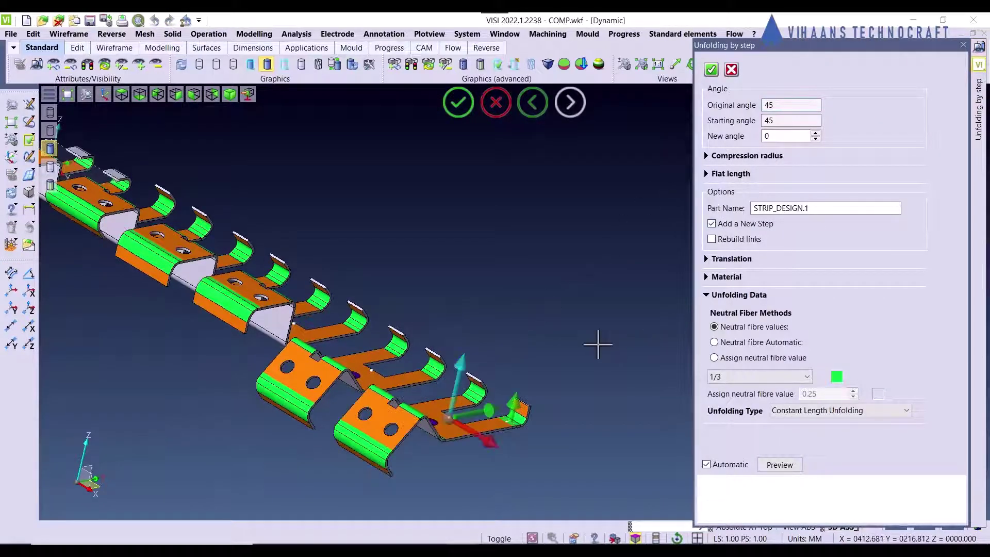
right_click(598, 345)
Unfold the farther hooked arm's matching 45-degree bend segment to 0 degrees in the same station, without adding a new step
scroll(485, 411, up, 3)
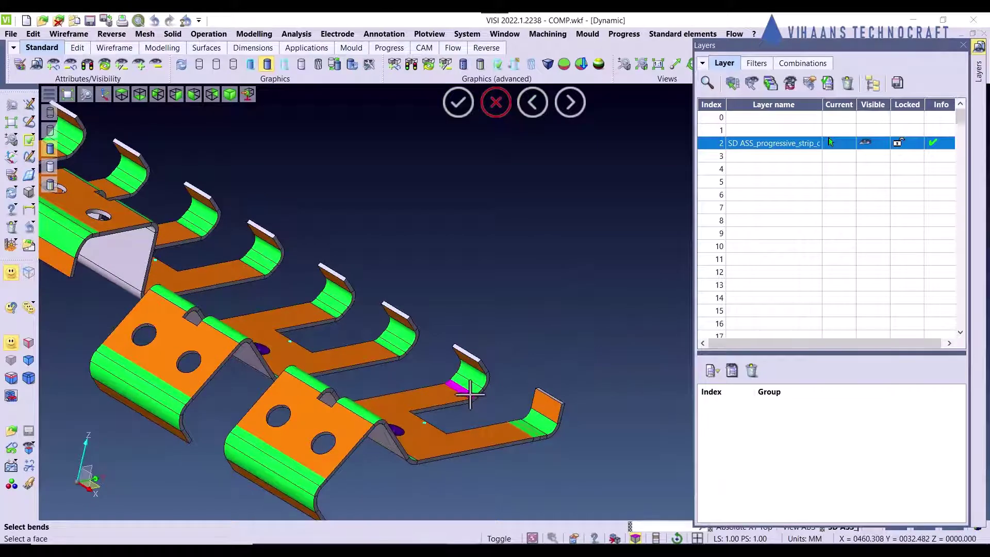
click(469, 393)
scroll(481, 353, down, 3)
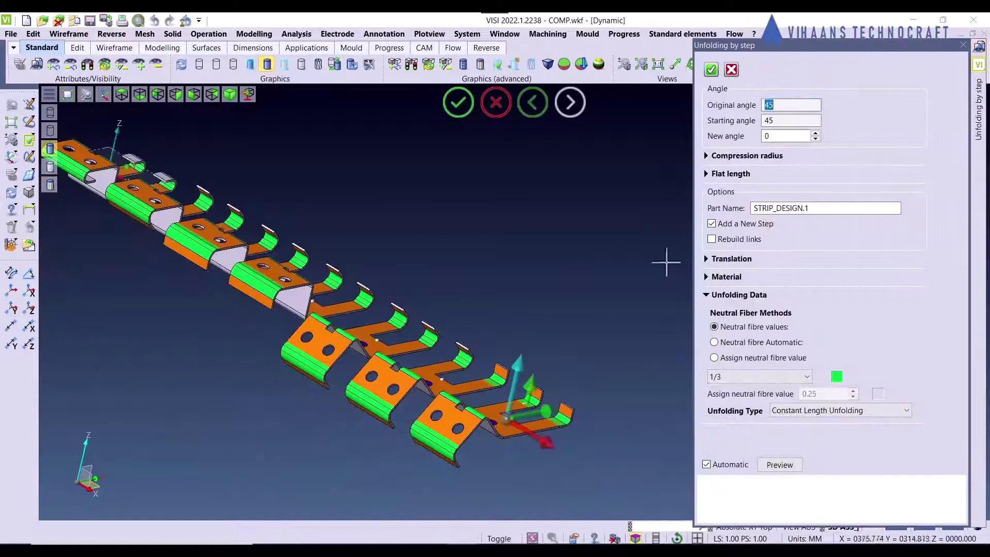
scroll(526, 368, down, 3)
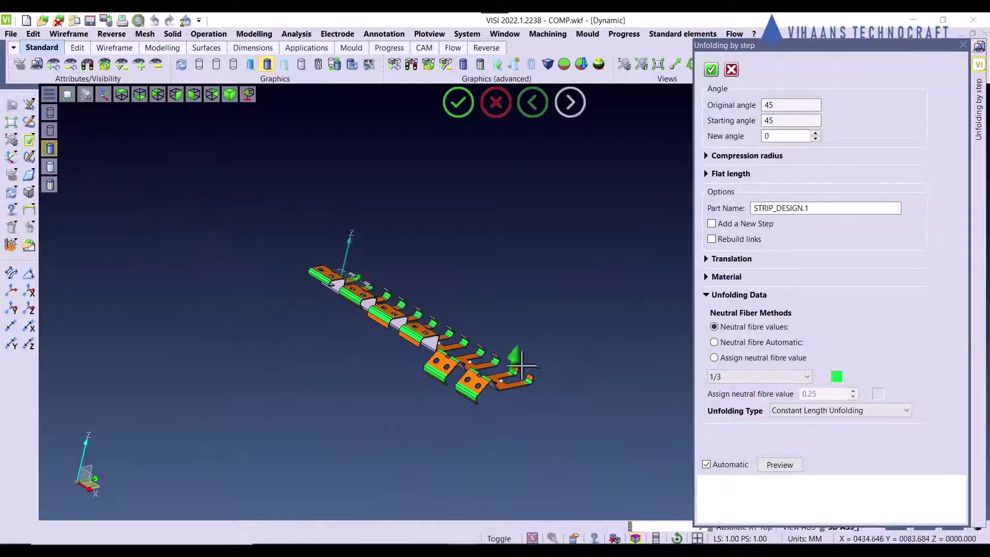
scroll(531, 376, up, 4)
middle_drag(525, 399, 510, 297)
scroll(445, 420, down, 4)
right_click(418, 362)
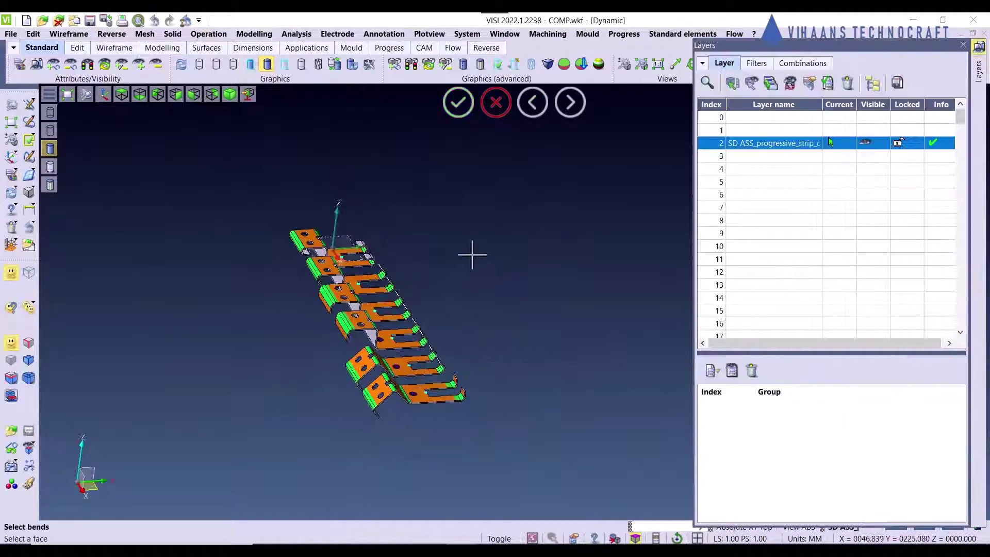
Unfold the last bracket's bend between base and upright wall to 0 degrees, adding it as a new step
right_click(537, 256)
click(536, 254)
scroll(405, 394, up, 3)
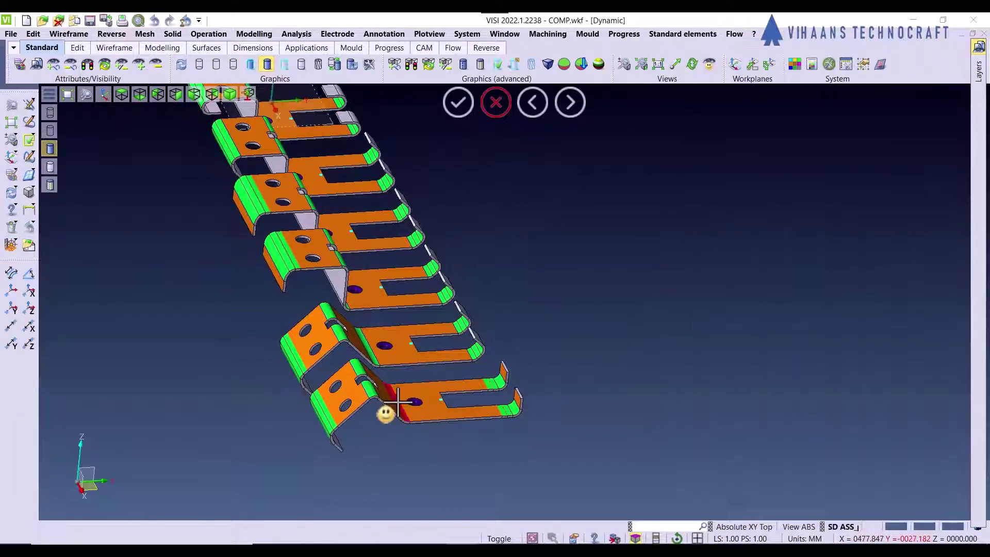
click(397, 402)
scroll(351, 360, down, 3)
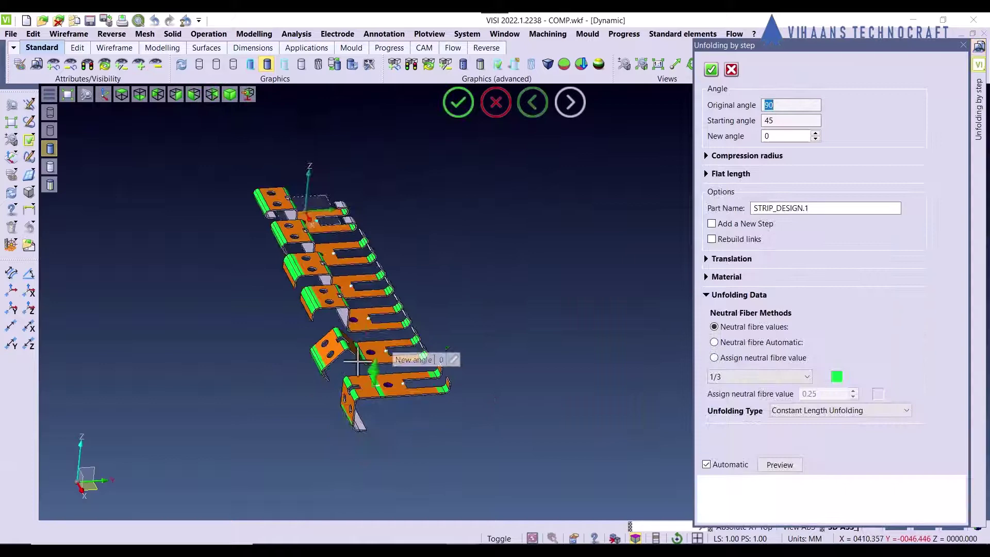
click(735, 225)
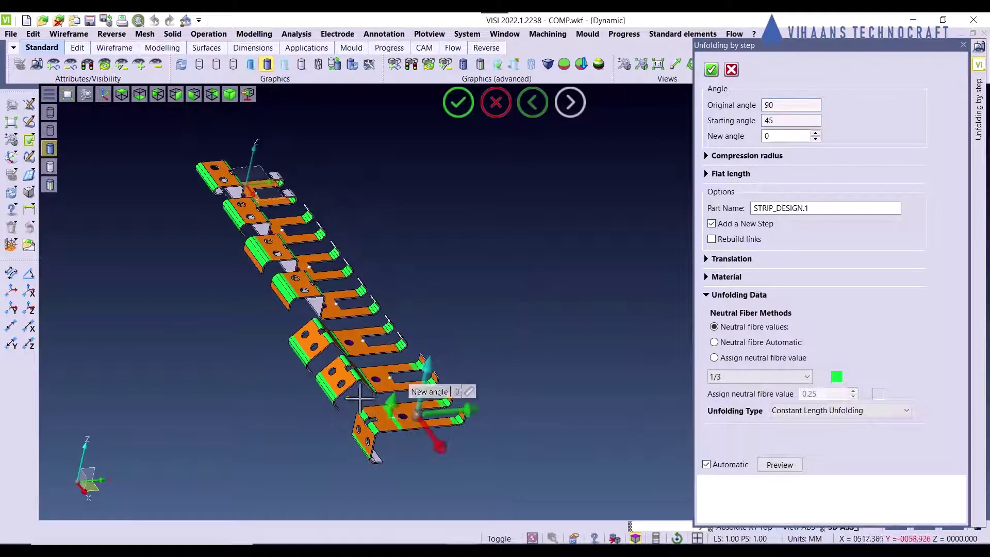
right_click(502, 321)
Unfold the 90-degree bend between upright wall and holed flange to 0 degrees, keeping it in the same station
scroll(365, 412, up, 2)
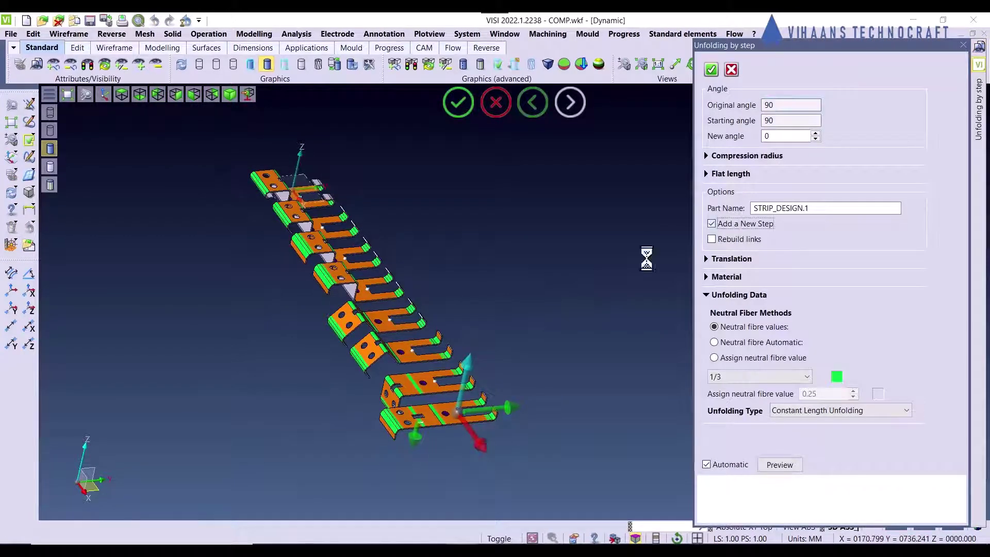
right_click(515, 305)
scroll(380, 361, up, 1)
scroll(383, 381, down, 3)
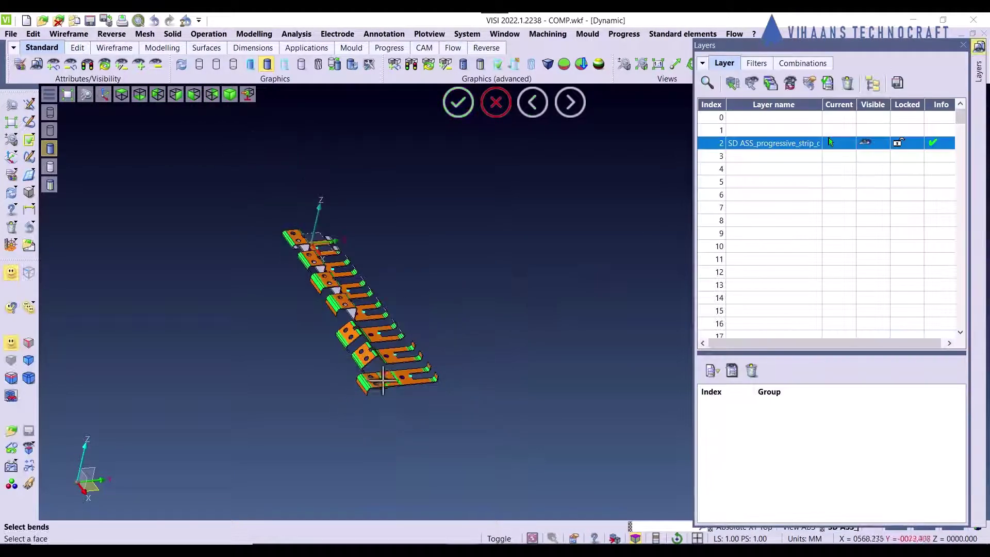
Step-unfold a 45-degree segment of the rolled bend at the last bracket's end lip to 0 degrees as a new step
middle_drag(383, 381, 440, 308)
middle_drag(492, 231, 417, 370)
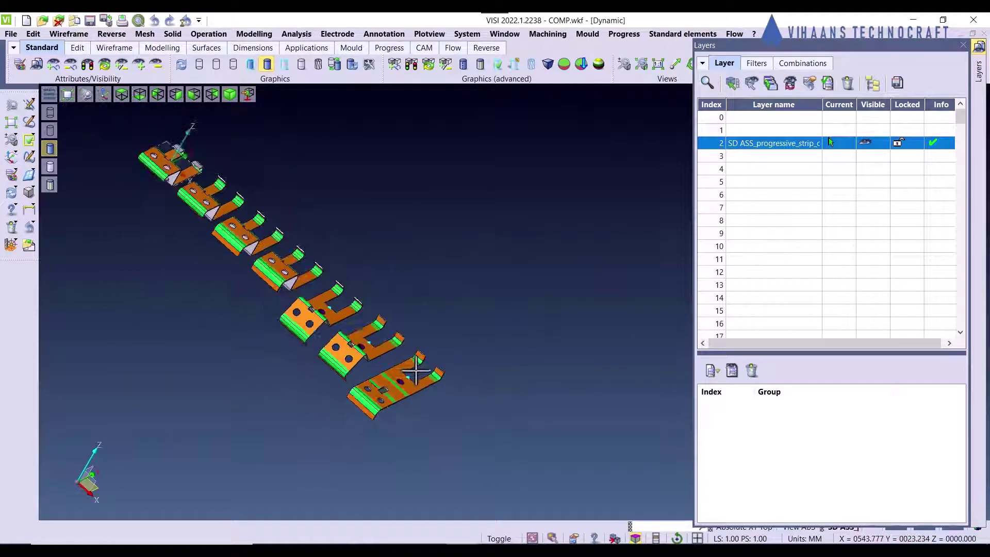
click(625, 34)
mouse_move(665, 65)
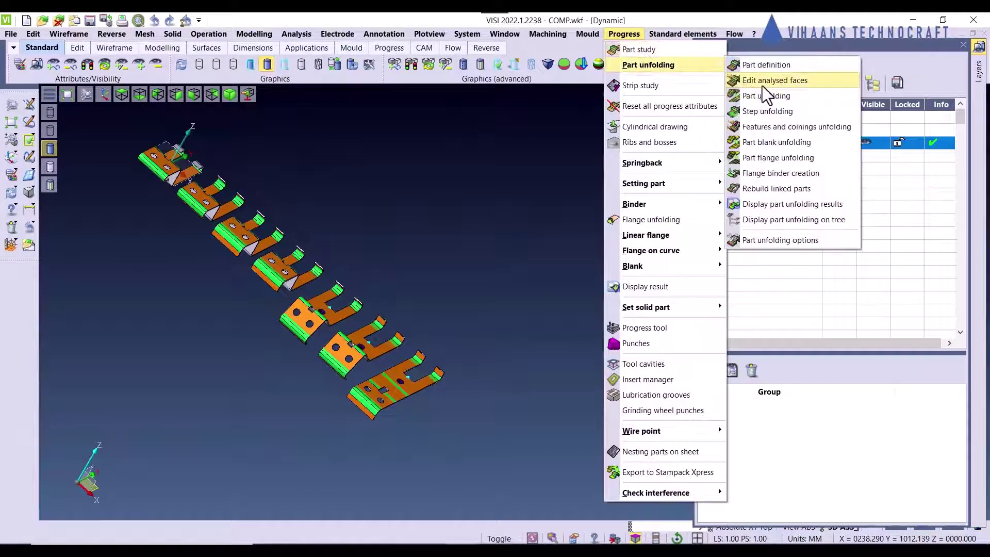
click(768, 112)
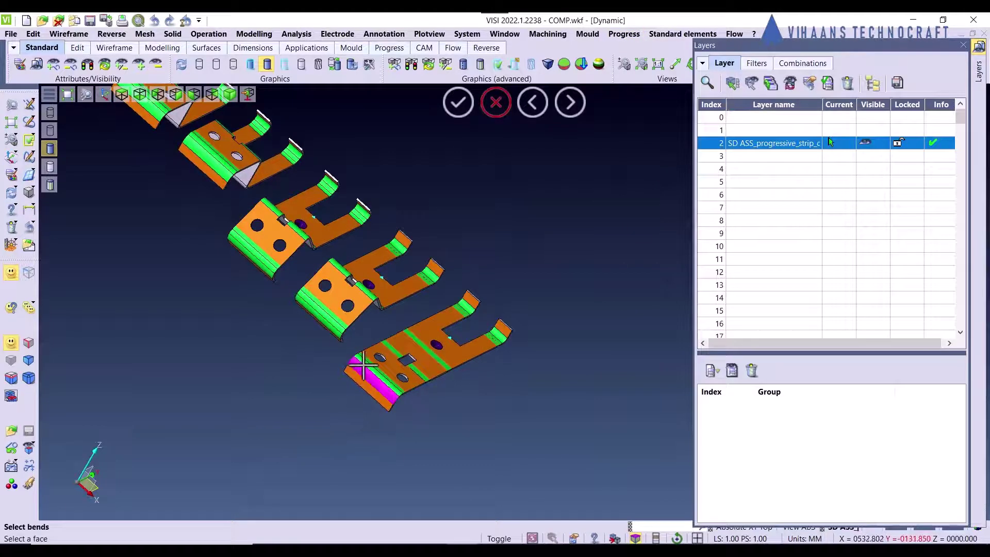
click(389, 383)
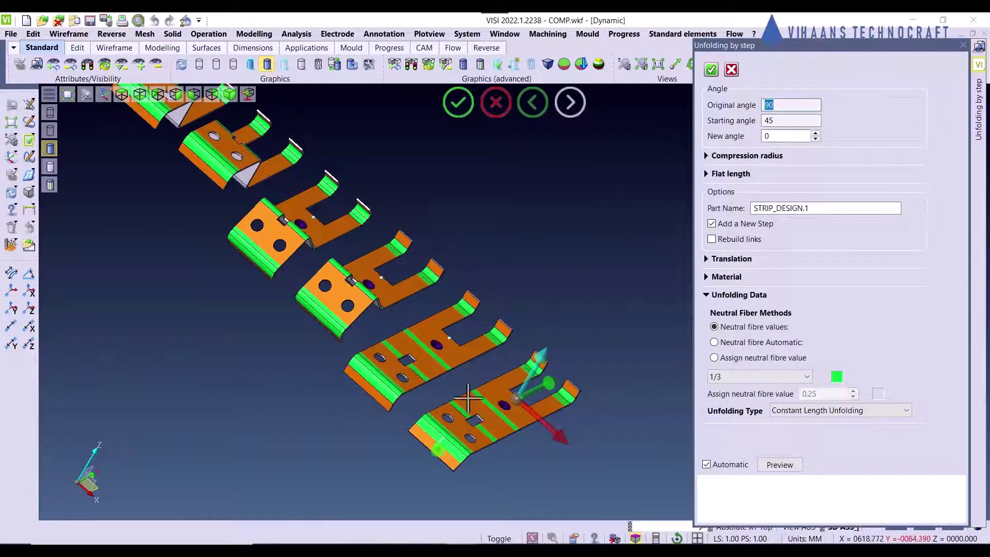
right_click(469, 382)
scroll(450, 457, up, 3)
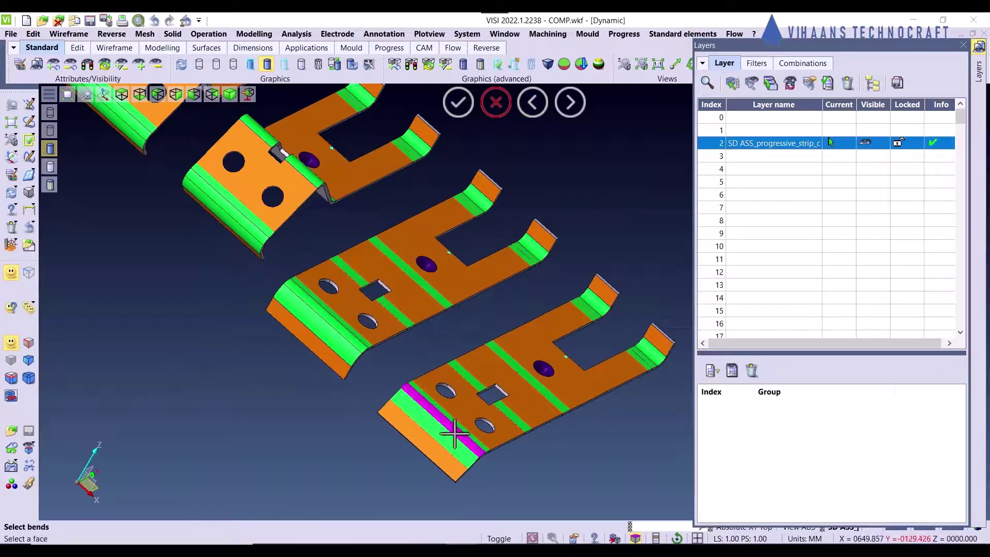
Unfold the remaining 45-degree segment of the last bracket's rolled end lip to 0 degrees, keeping it in the same station
click(454, 433)
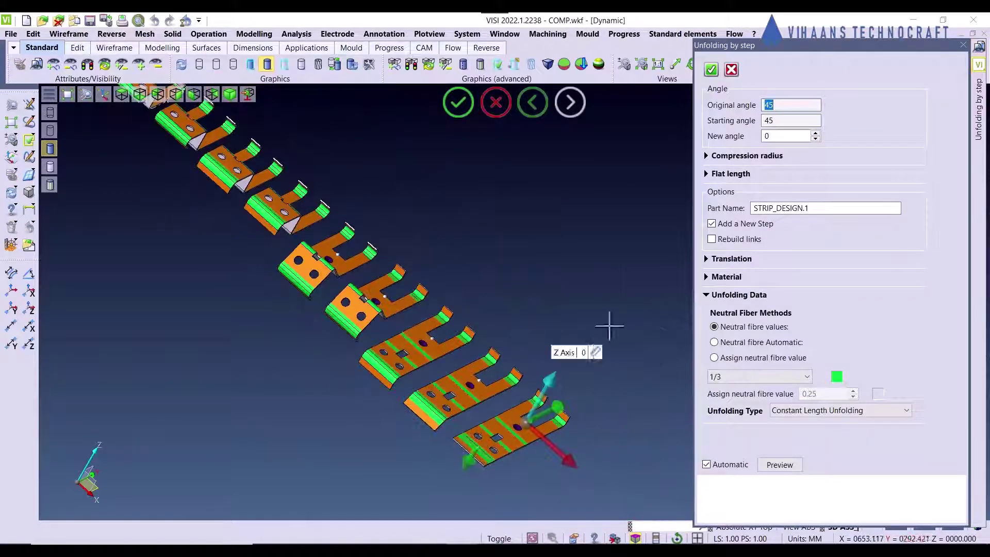
right_click(564, 338)
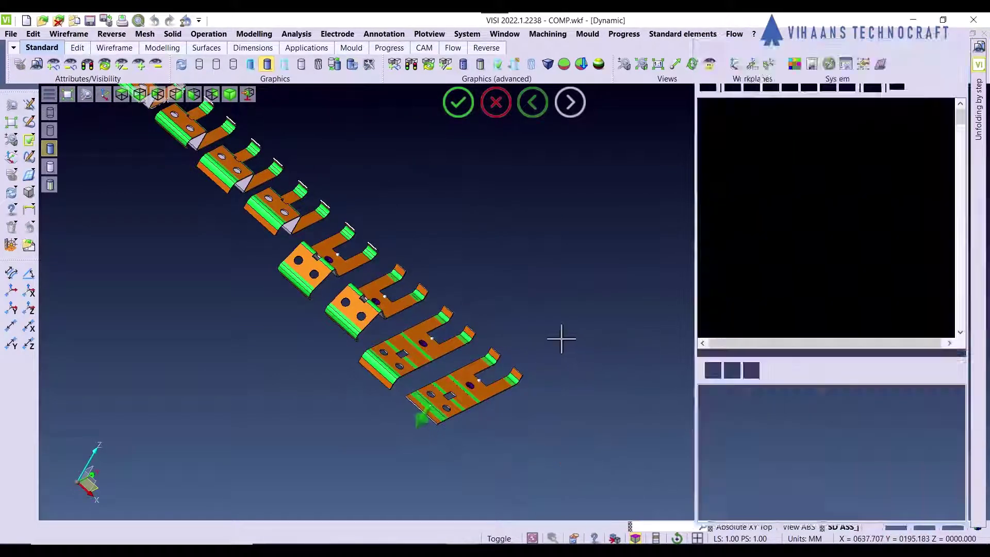
scroll(521, 384, up, 2)
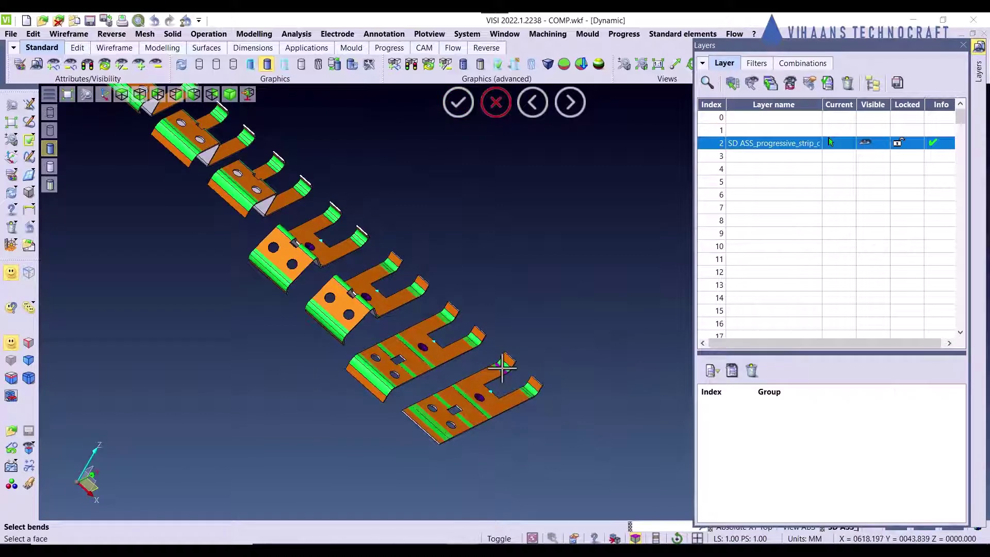
Unfold the remaining bends of both hooked arms on the last bracket to 0 degrees, without adding a new step
scroll(505, 365, up, 2)
click(510, 364)
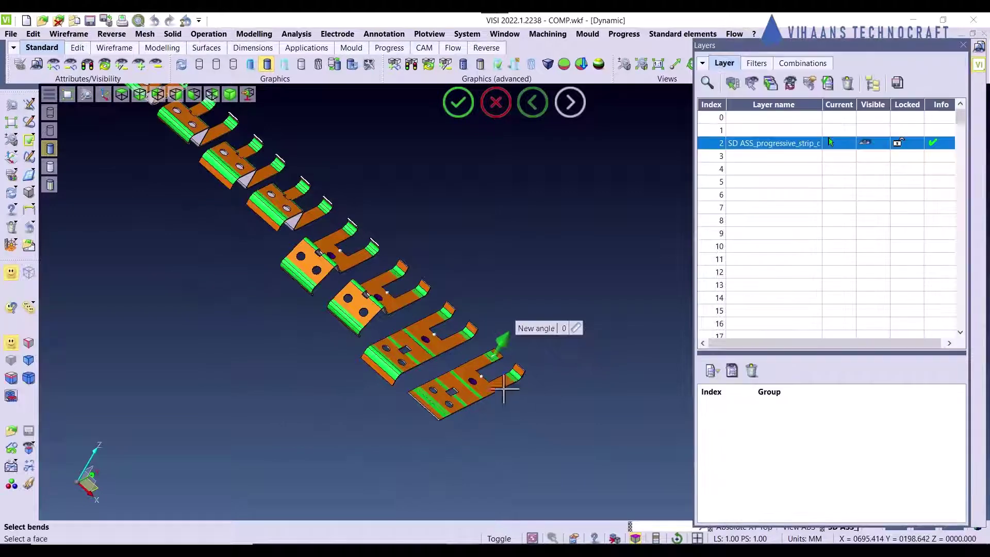
click(525, 365)
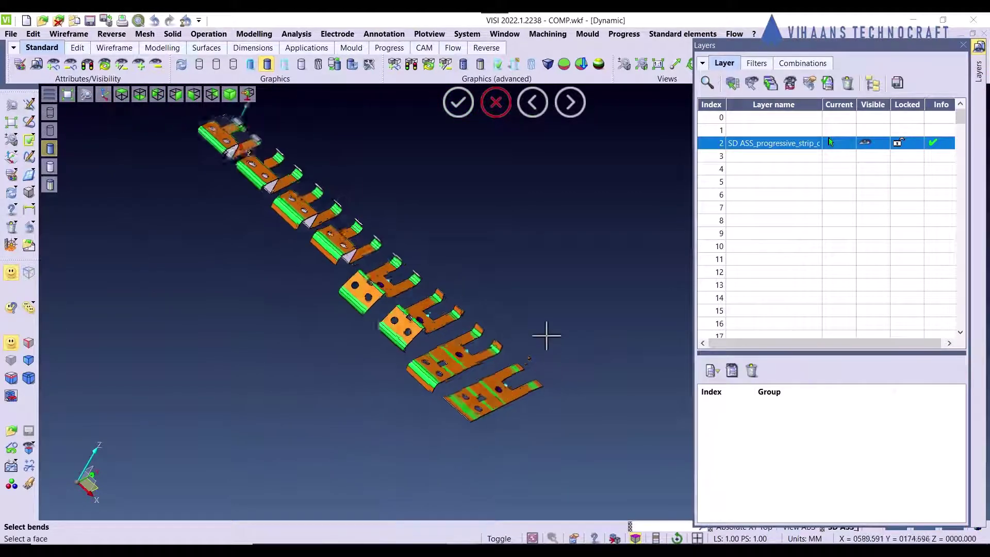
middle_drag(517, 332, 495, 336)
scroll(471, 413, down, 3)
scroll(480, 387, up, 3)
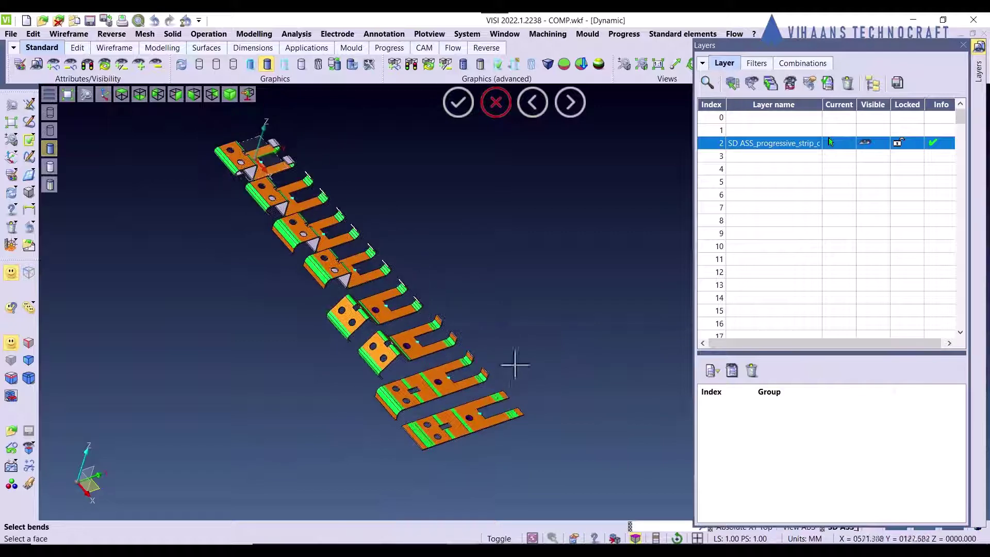
Unfold the round embossed feature on the last flat bracket with Features and coinings unfolding, as a new step offset 90 mm in X
click(624, 33)
mouse_move(645, 66)
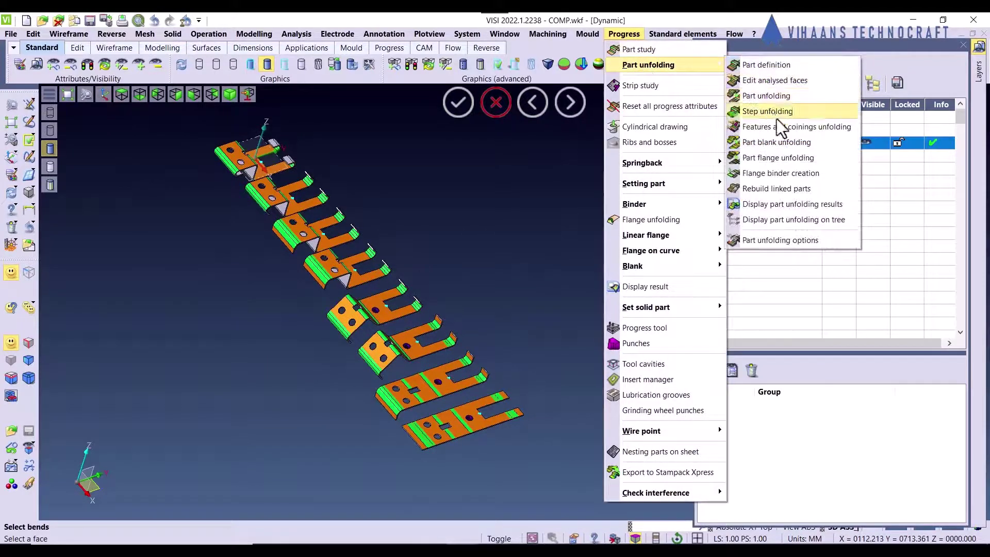
click(777, 128)
scroll(480, 411, up, 3)
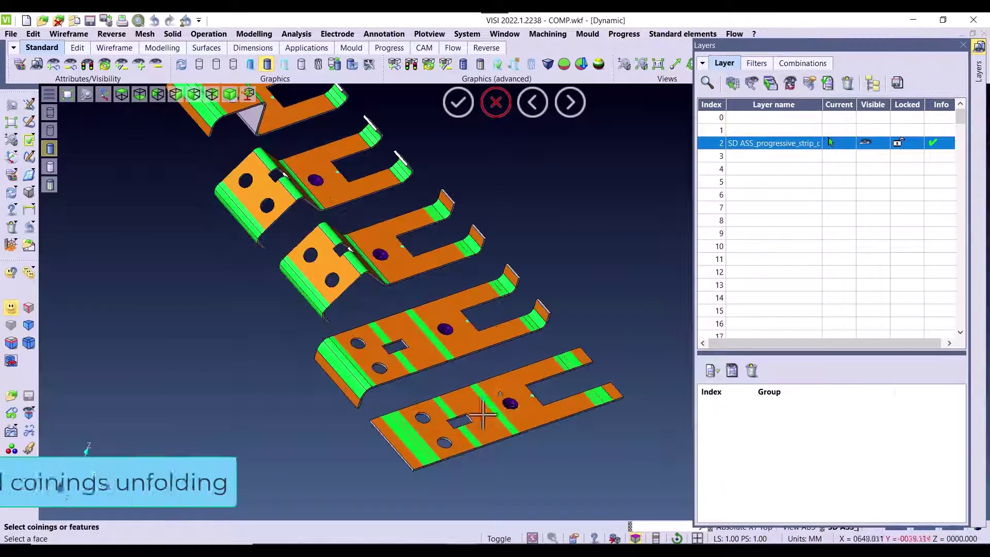
click(507, 405)
scroll(386, 396, down, 4)
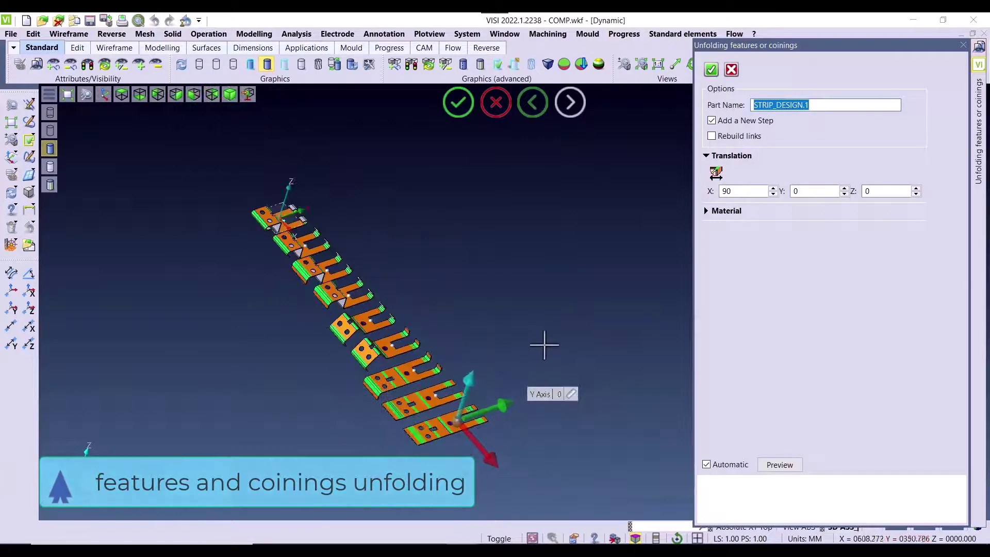
right_click(545, 333)
middle_drag(388, 267, 401, 330)
scroll(384, 346, down, 2)
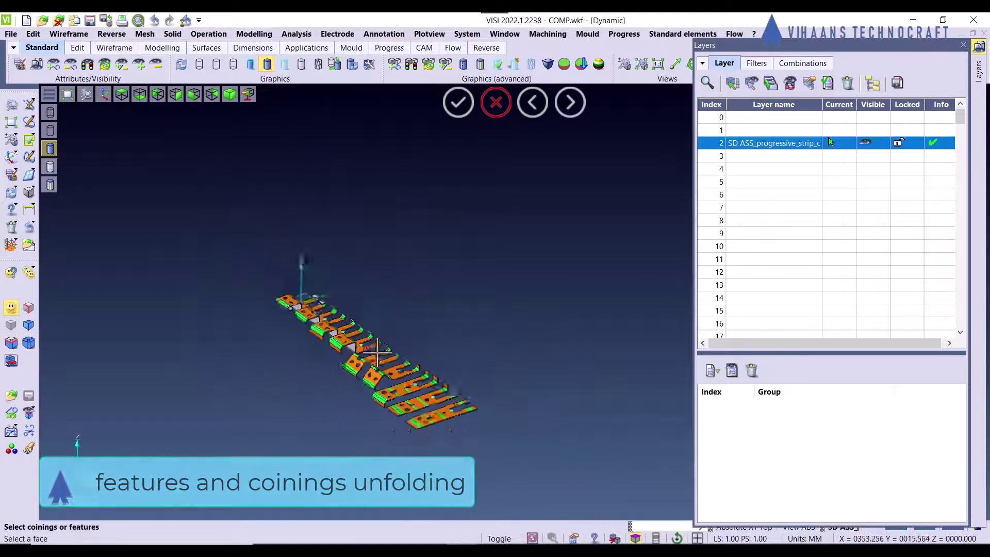
scroll(397, 389, up, 3)
middle_drag(471, 440, 444, 435)
Patch both round holes in the last flat station by deleting and healing their faces
click(254, 34)
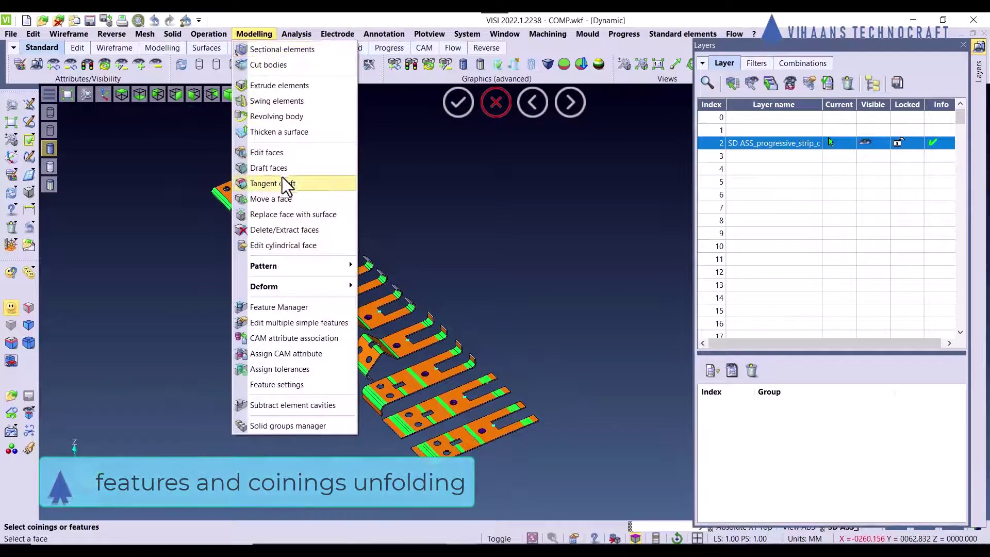
click(229, 61)
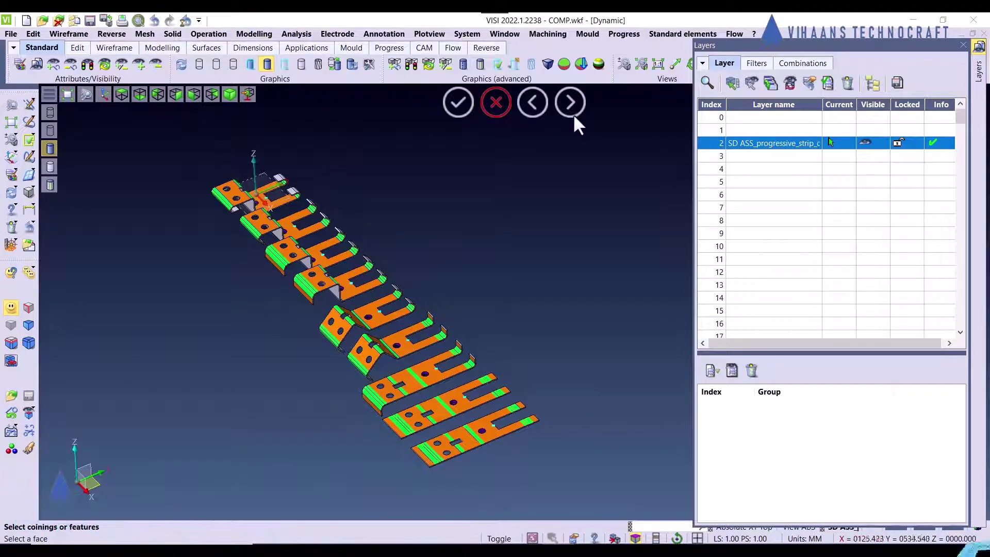
click(494, 106)
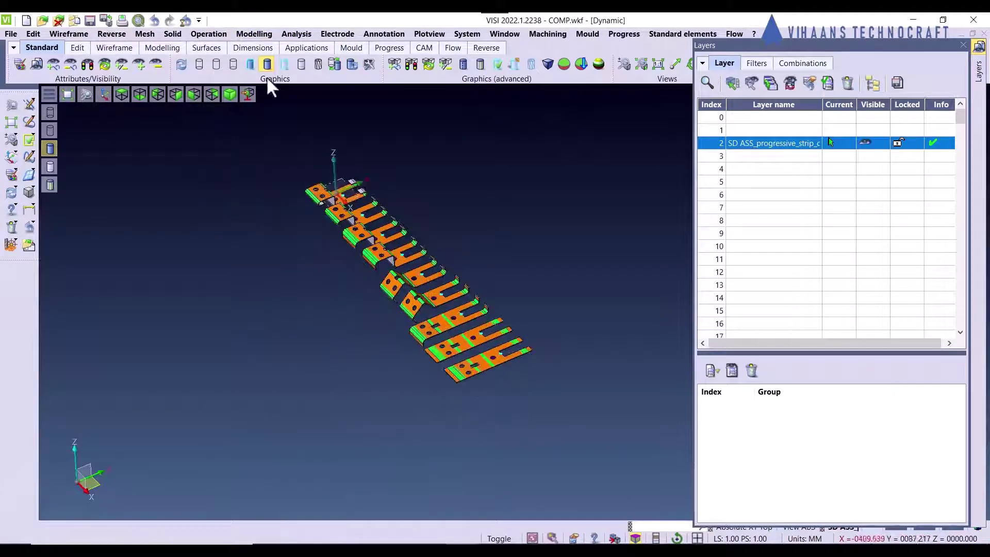
click(248, 33)
click(284, 228)
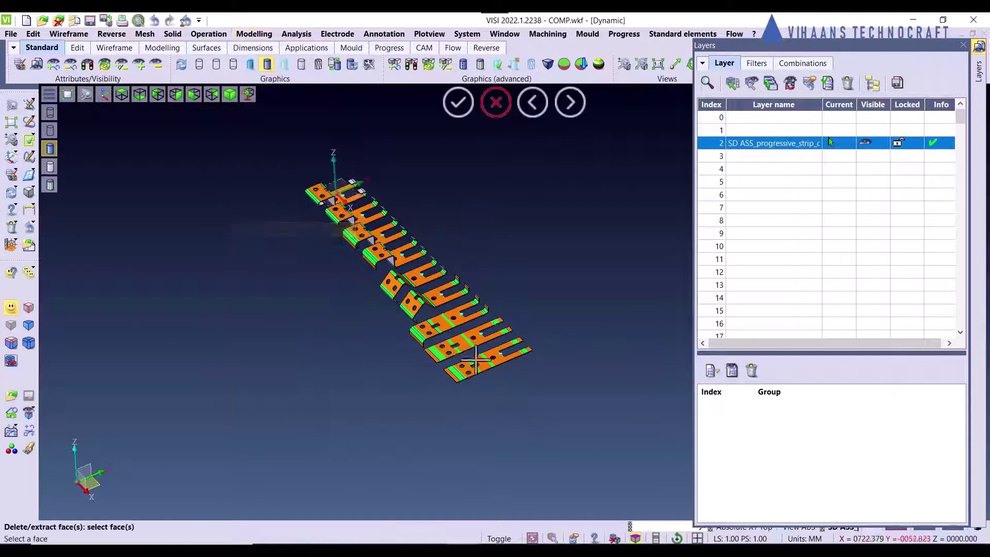
scroll(465, 371, up, 5)
scroll(465, 372, up, 2)
click(460, 357)
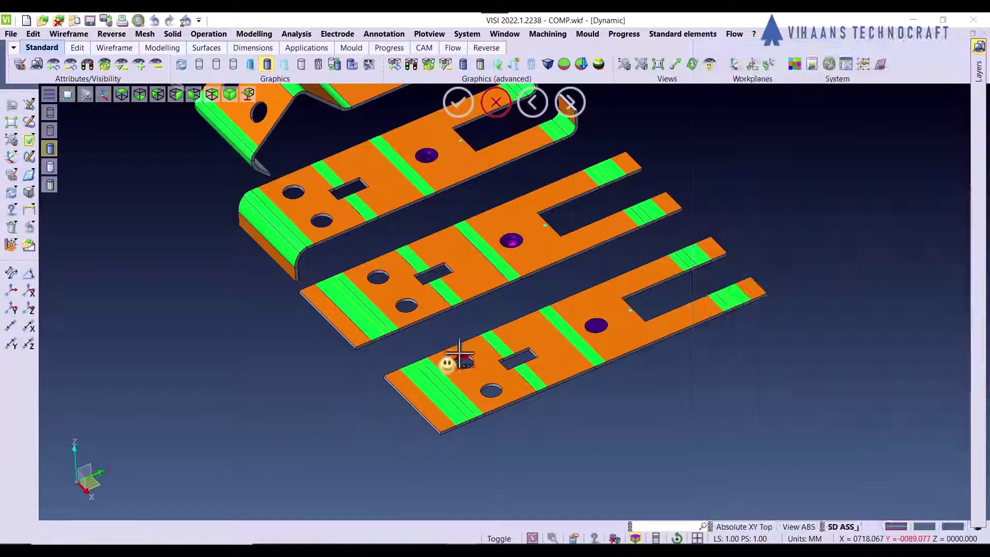
scroll(486, 390, up, 3)
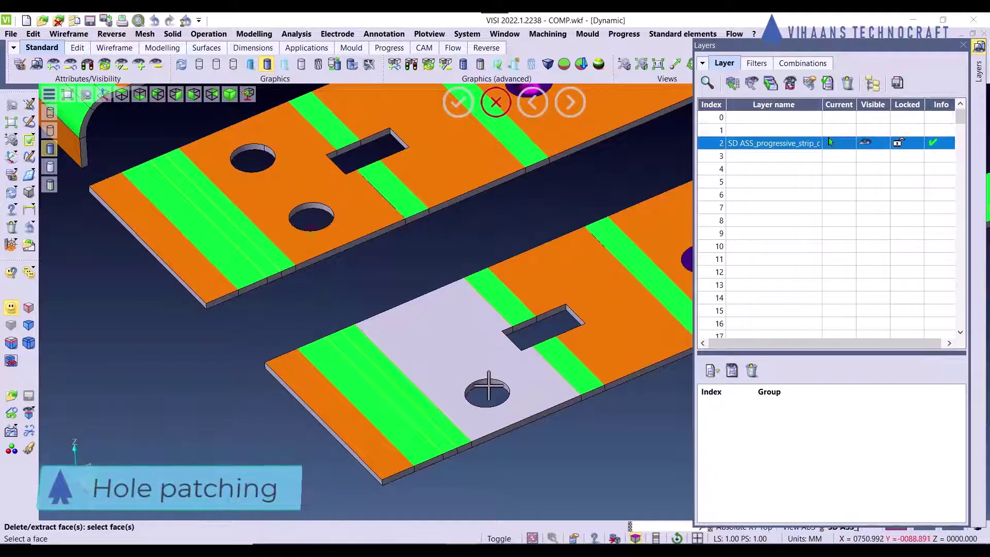
click(487, 382)
scroll(422, 310, down, 4)
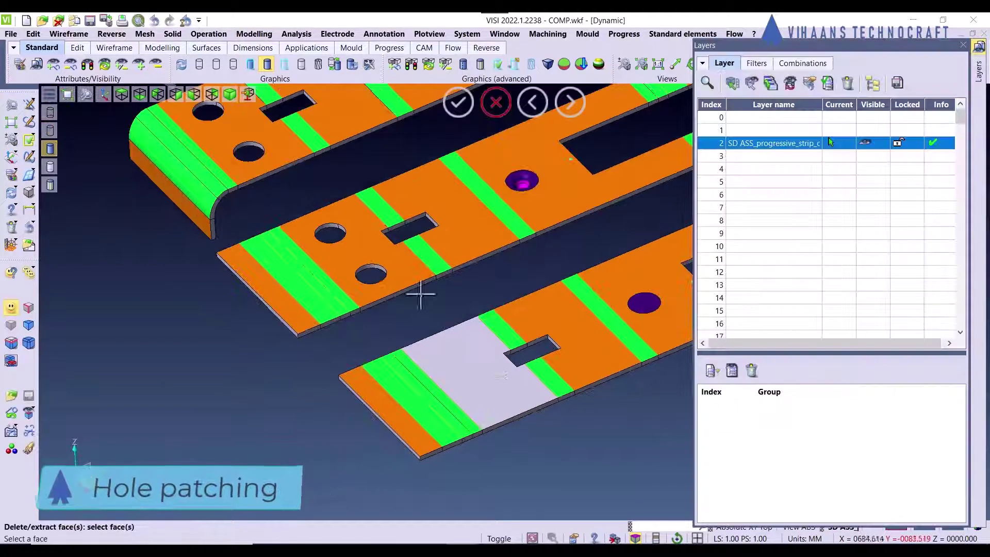
Delete and heal the two round holes of the second-to-last station's flat bracket
scroll(372, 269, up, 3)
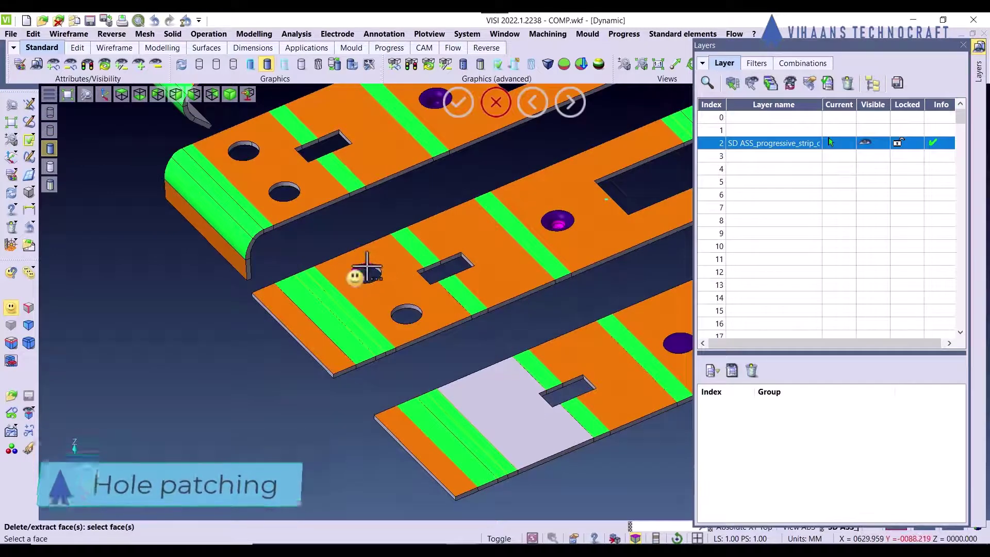
click(388, 283)
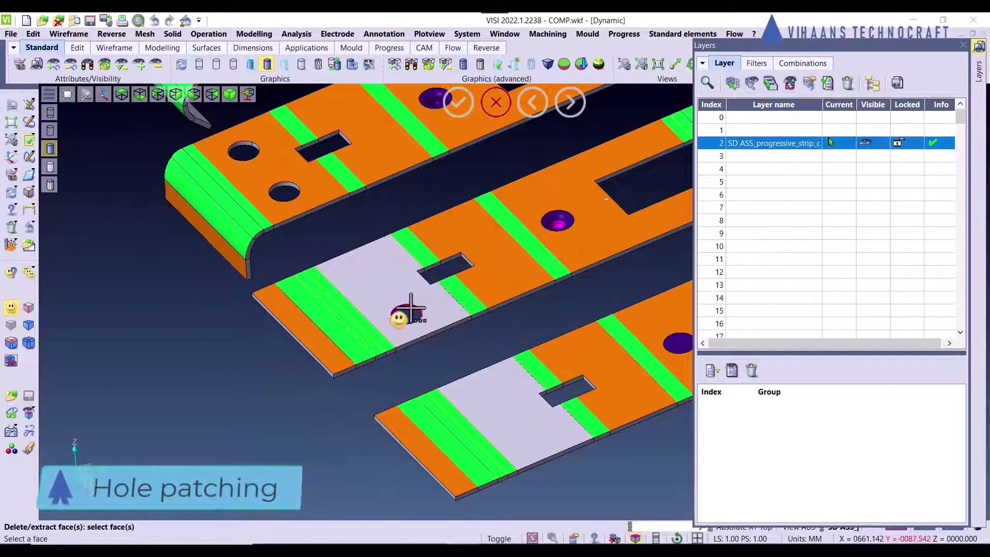
scroll(405, 305, down, 5)
Delete and heal the two round holes of the third-to-last station, the flat-bodied bracket with the bent end lip
scroll(351, 251, up, 4)
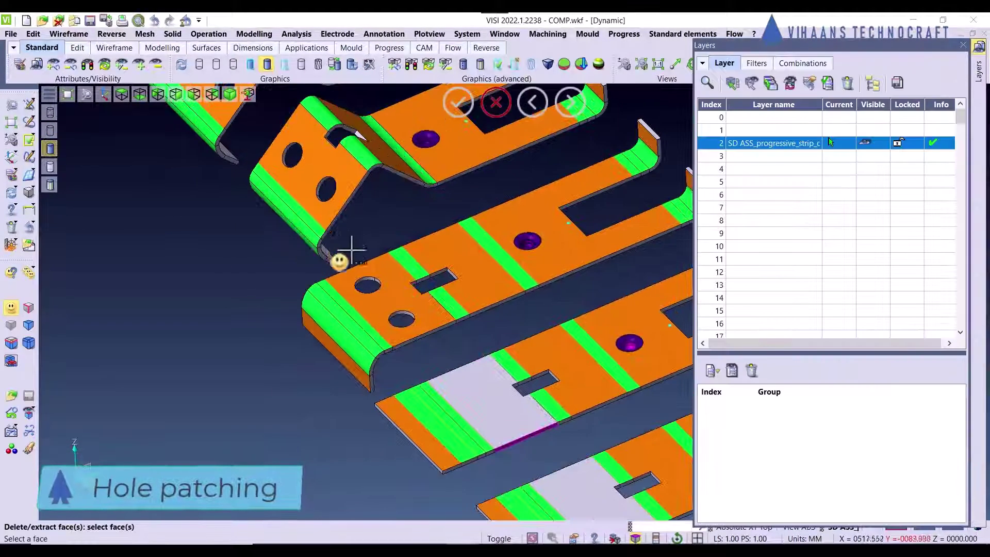
click(393, 294)
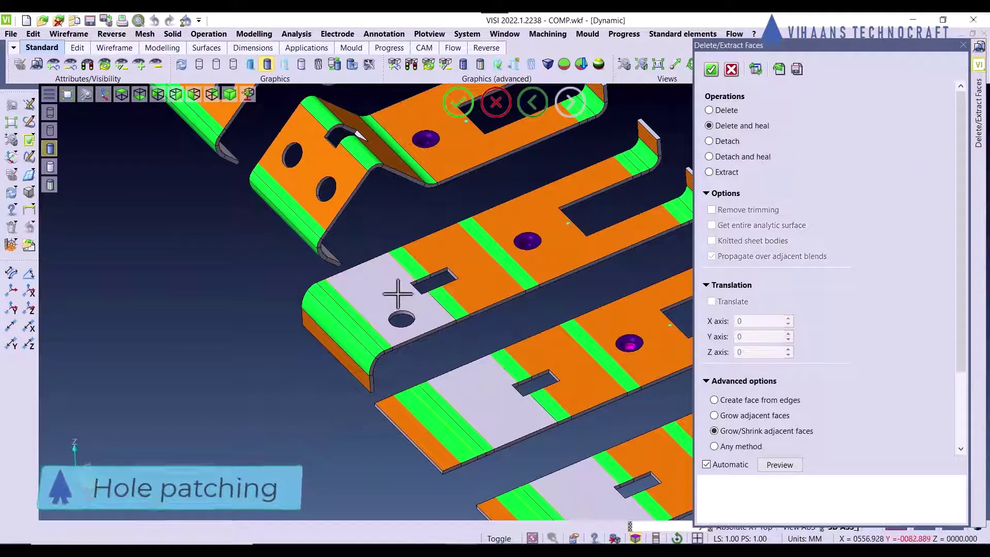
click(402, 315)
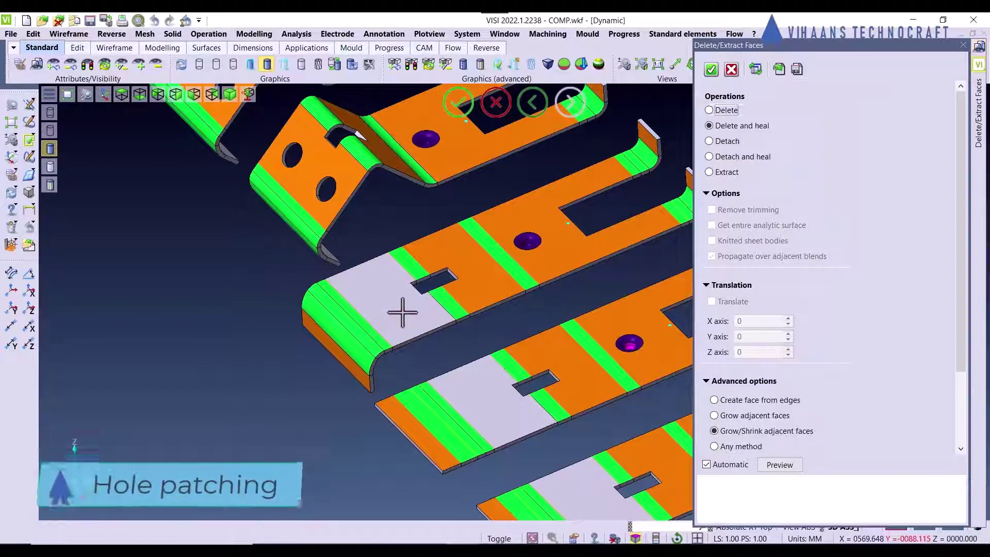
right_click(403, 313)
scroll(436, 336, down, 5)
Patch the two round holes on the tilted flange of the fourth-to-last station using Delete and heal
scroll(393, 267, up, 5)
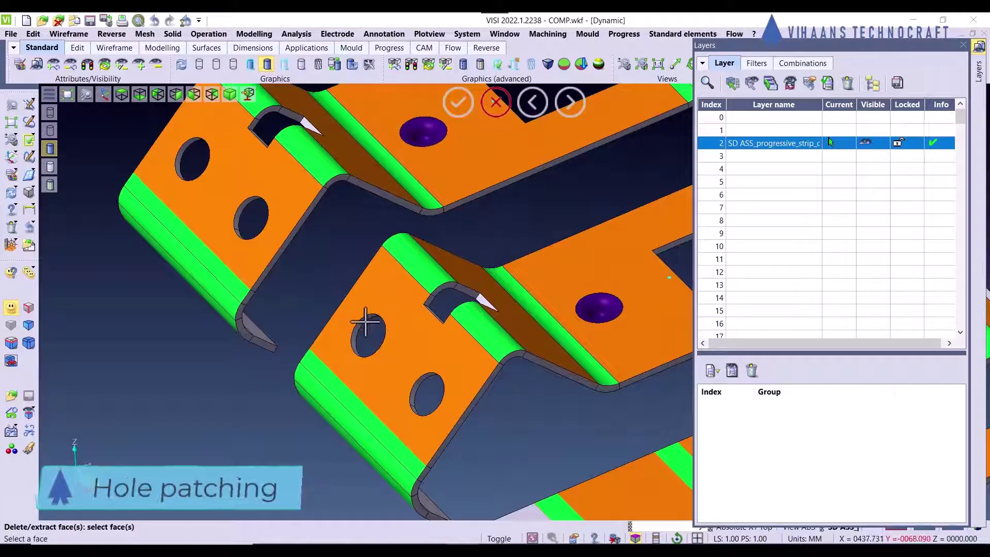
click(418, 381)
right_click(413, 374)
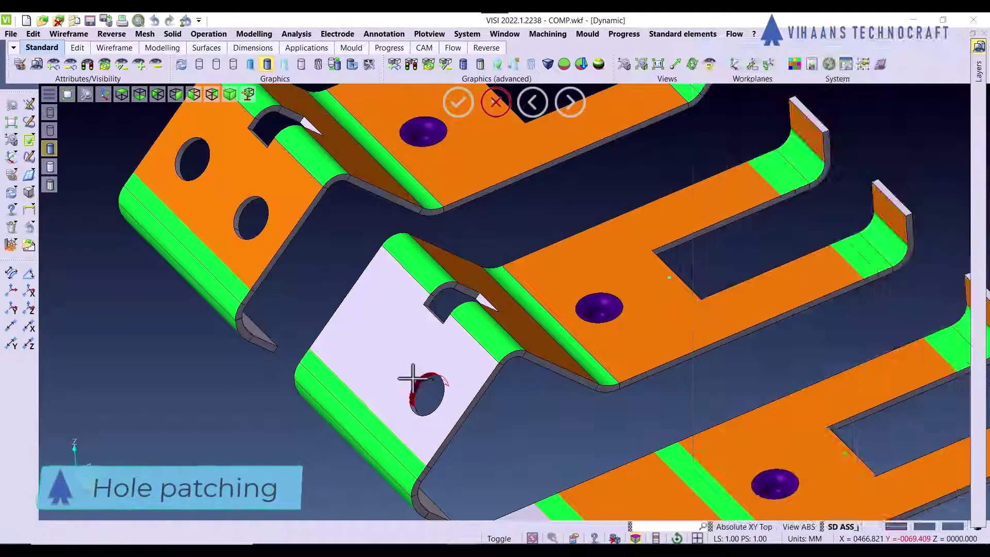
scroll(408, 373, down, 3)
right_click(391, 326)
Patch the two round holes on the fifth-to-last station's tilted flange from the underside using Delete and heal
scroll(391, 326, down, 5)
middle_drag(390, 326, 418, 382)
scroll(416, 380, up, 4)
click(394, 330)
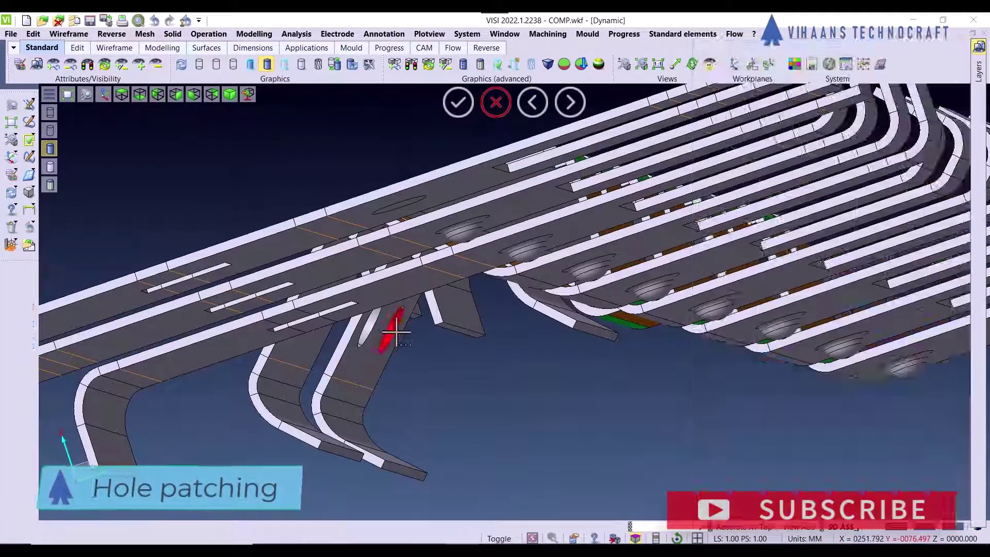
right_click(423, 353)
right_click(415, 352)
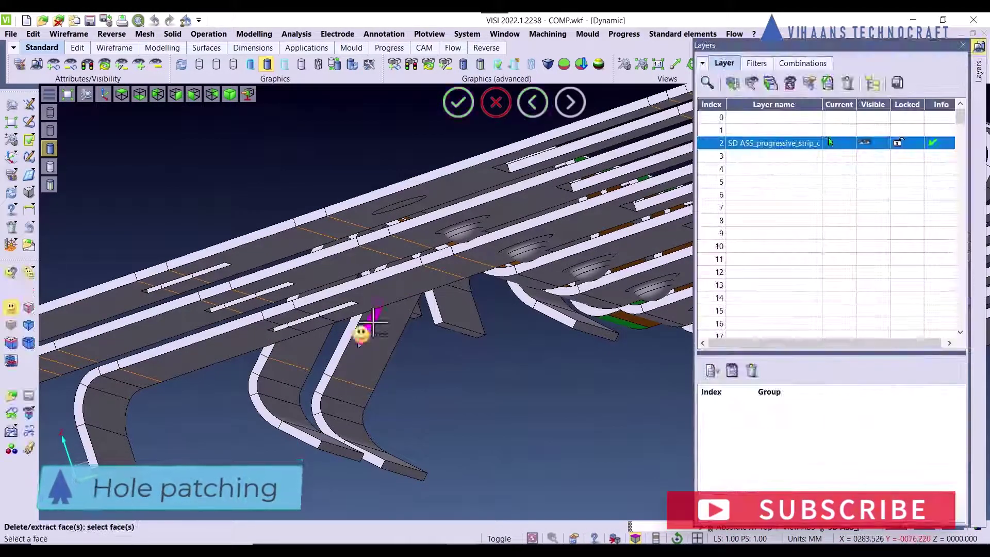
click(372, 323)
right_click(399, 342)
right_click(401, 343)
Examine the whole row of stations to compare the patched flanges with those still having holes
scroll(402, 342, down, 4)
middle_drag(402, 342, 463, 369)
scroll(472, 376, up, 4)
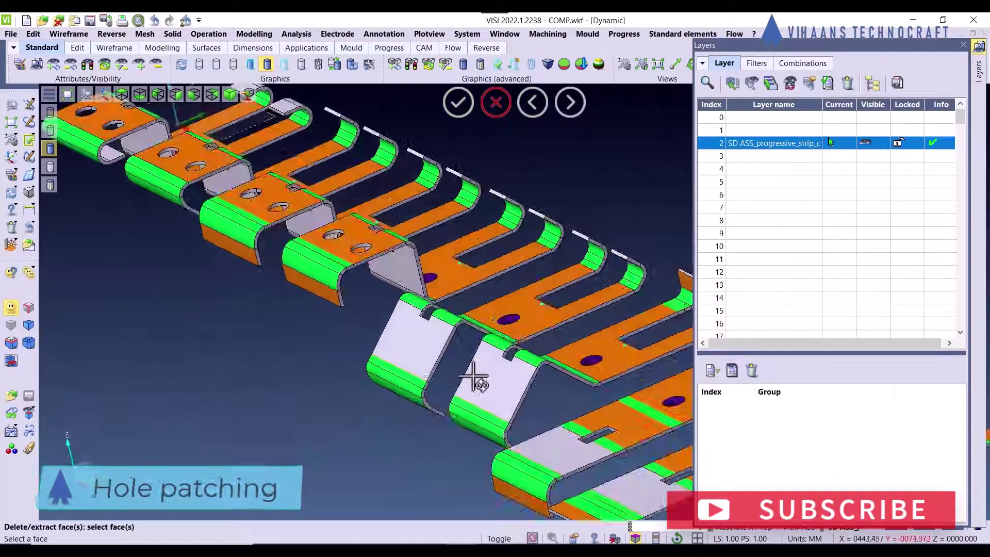
scroll(438, 380, down, 5)
scroll(409, 345, up, 3)
scroll(377, 356, down, 4)
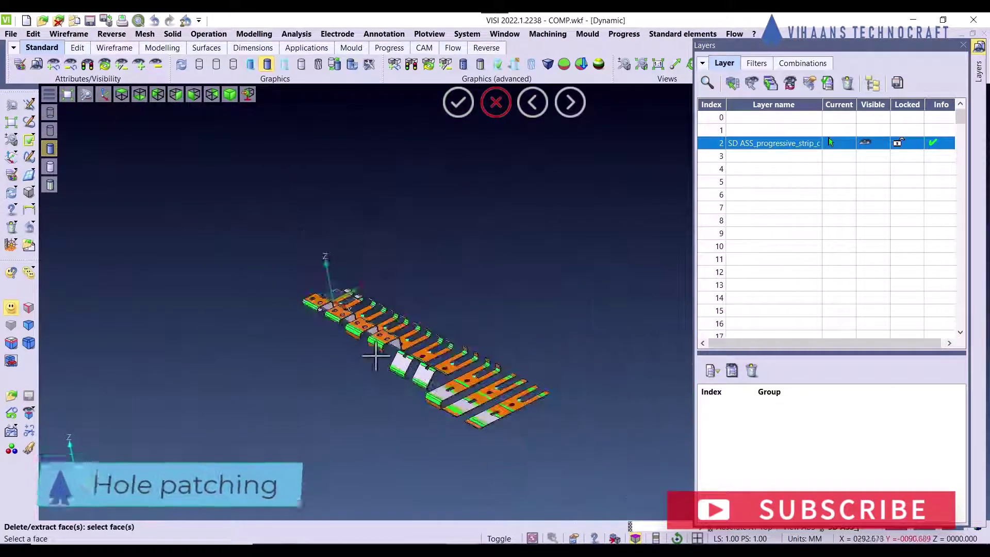
middle_drag(376, 356, 460, 387)
scroll(423, 328, up, 3)
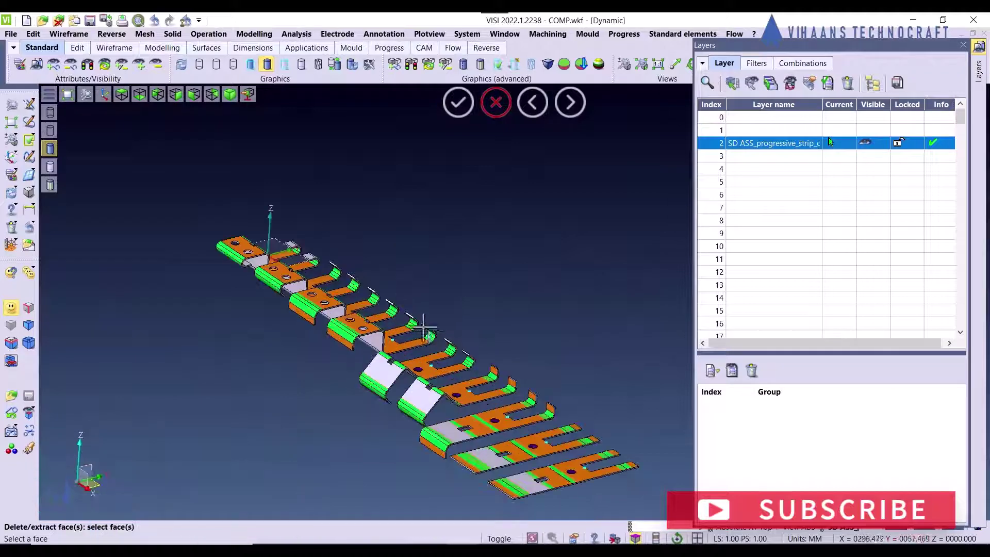